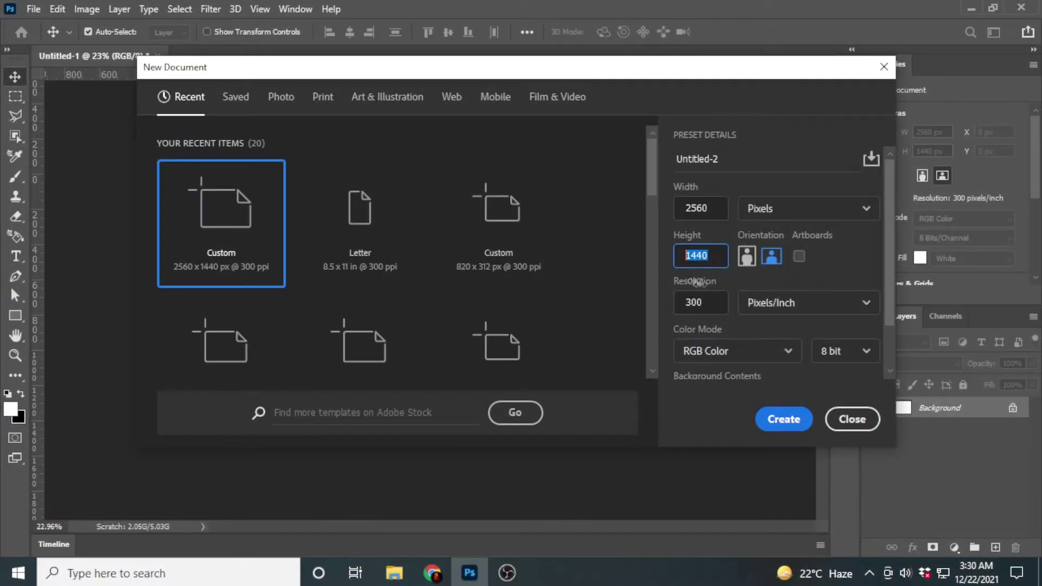
Create a 2560×1440 document at 300 resolution and draw a black 1235×338 rectangle
left_click(683, 301)
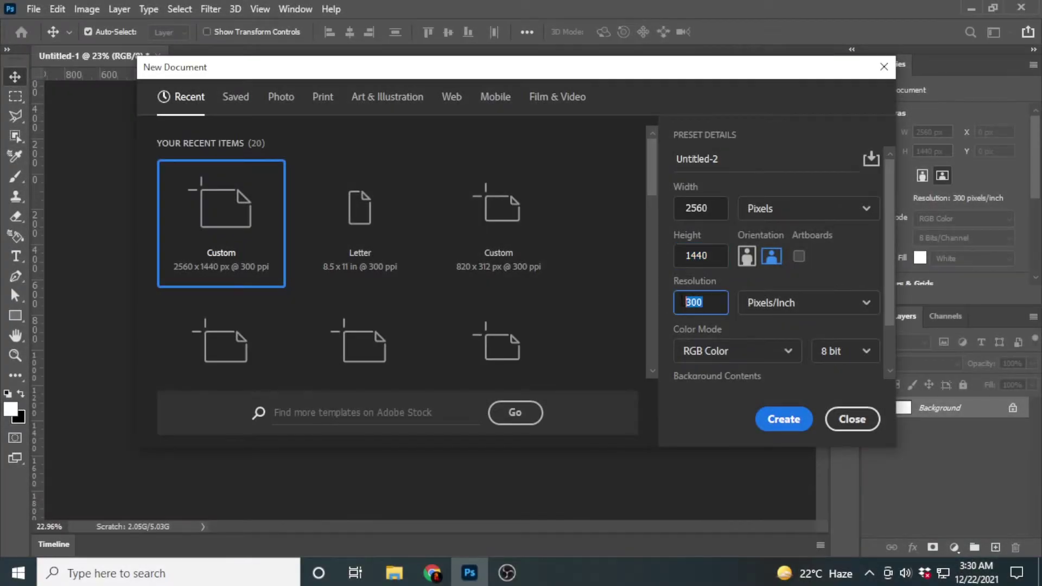
left_click(783, 419)
left_click(15, 315)
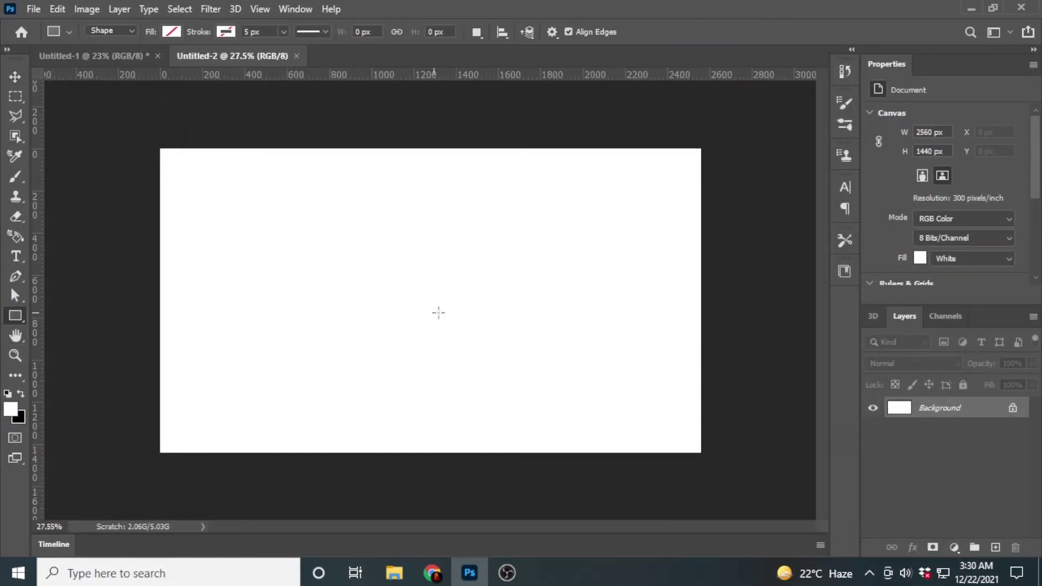
left_click(437, 312)
type("1235")
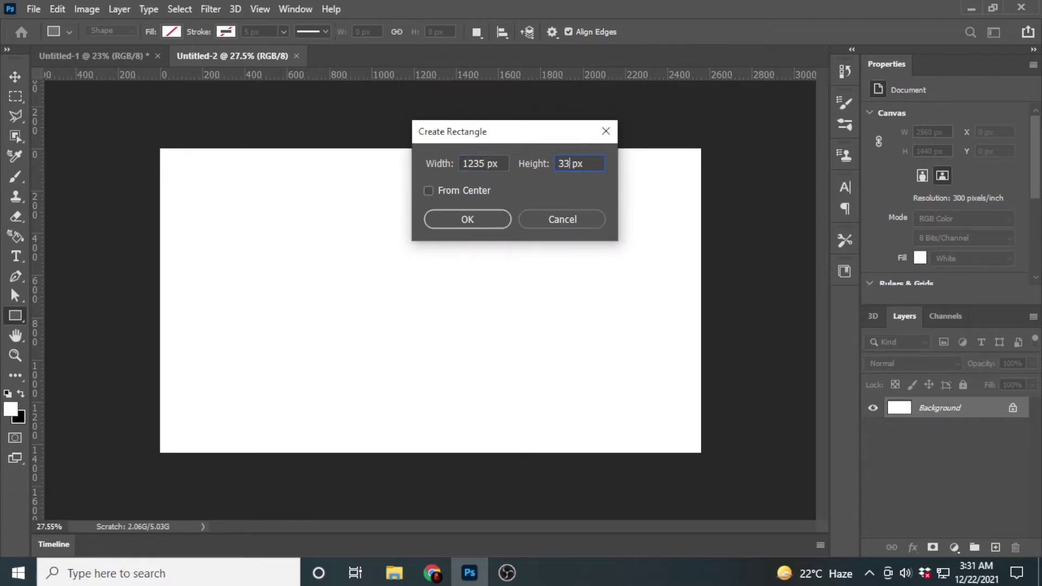
left_click(476, 223)
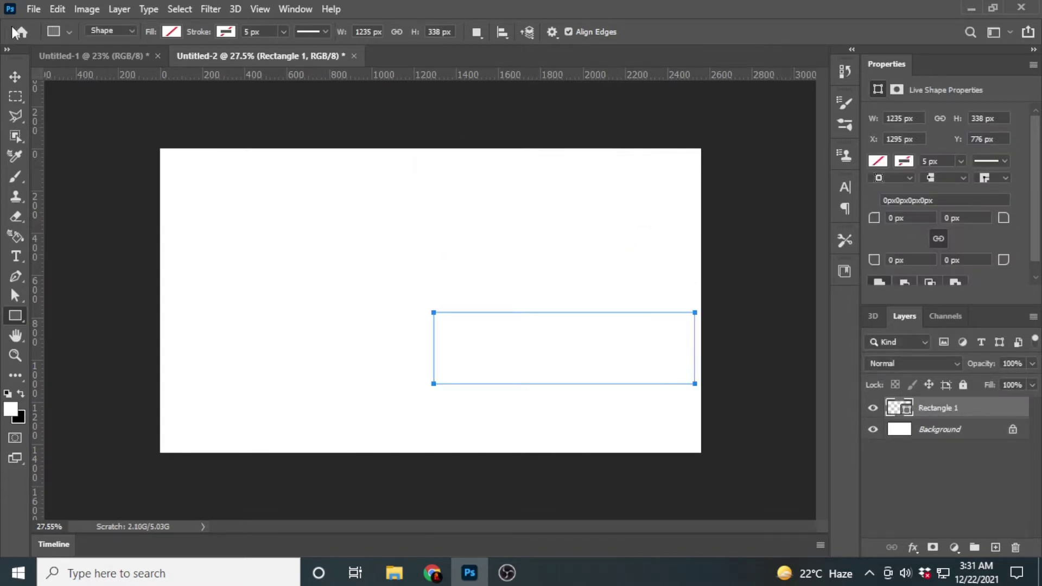
left_click(171, 32)
left_click(87, 106)
Centre the rectangle on the canvas and add guides along its edges
key("v")
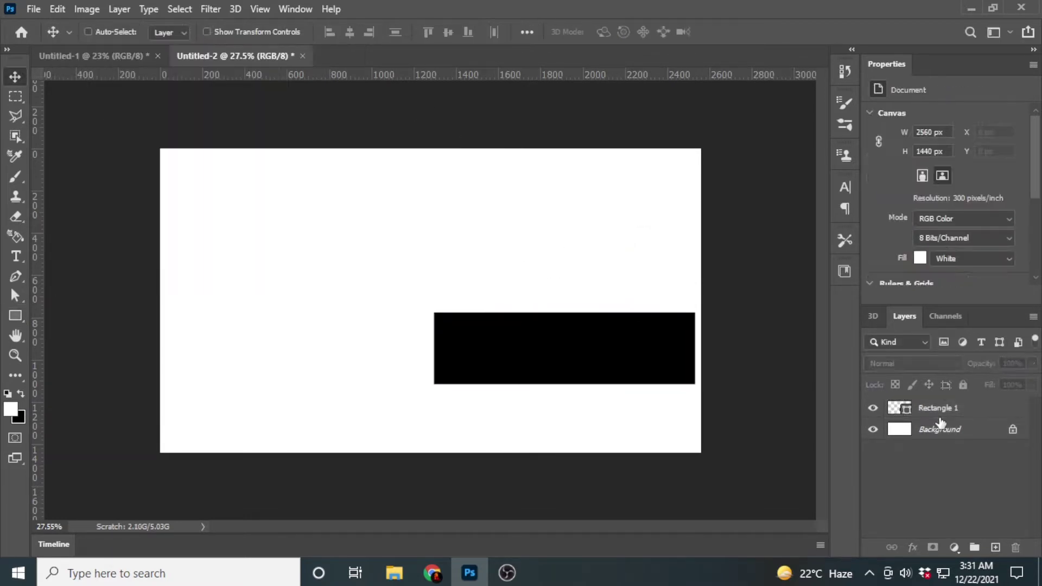
left_click(939, 429)
left_click(935, 408)
left_click(349, 32)
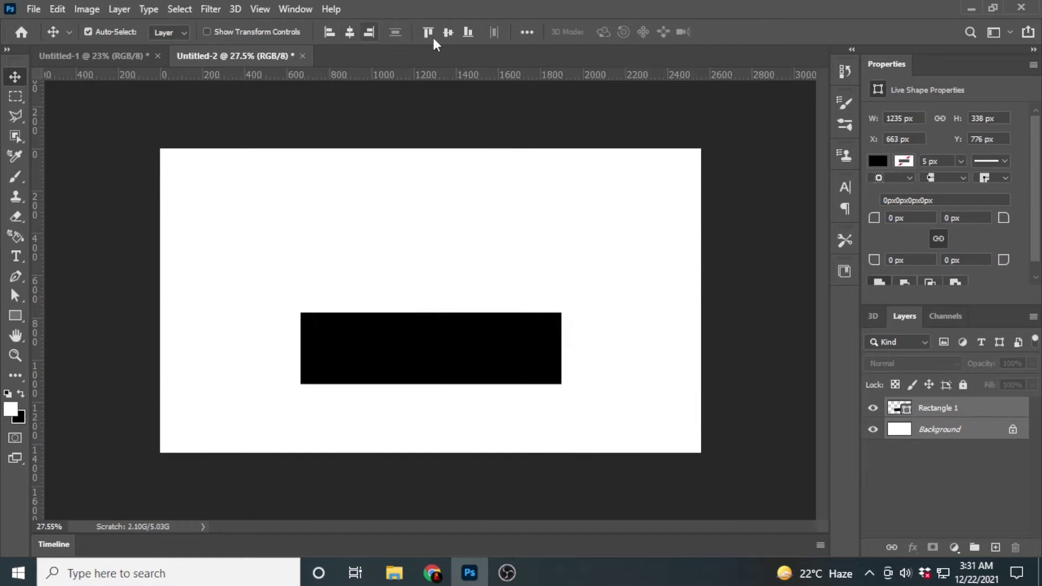
left_click(448, 32)
left_click(260, 9)
left_click(336, 478)
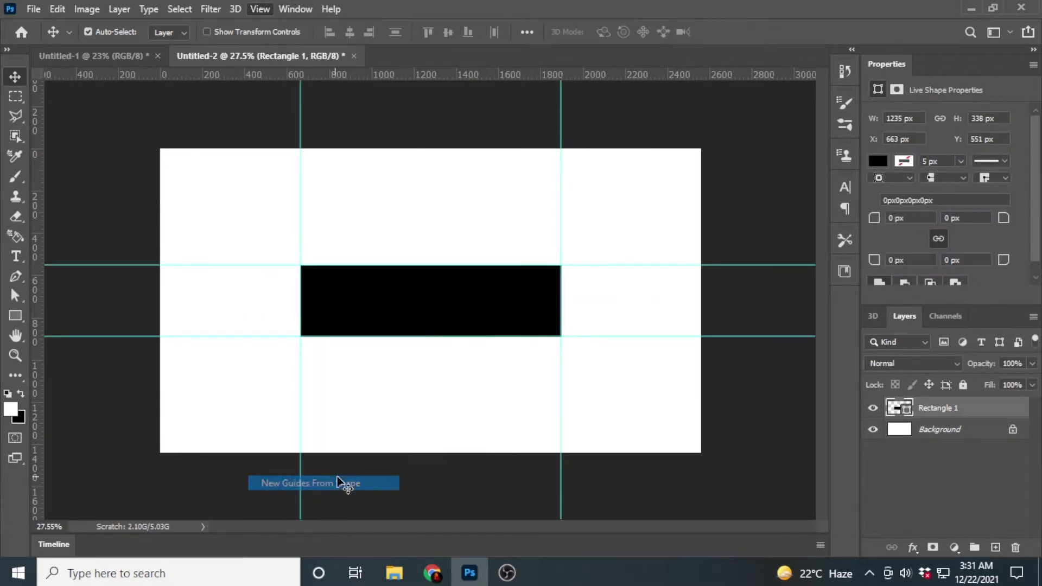
Lower the Rectangle 1 layer's fill to 39%
left_click(964, 385)
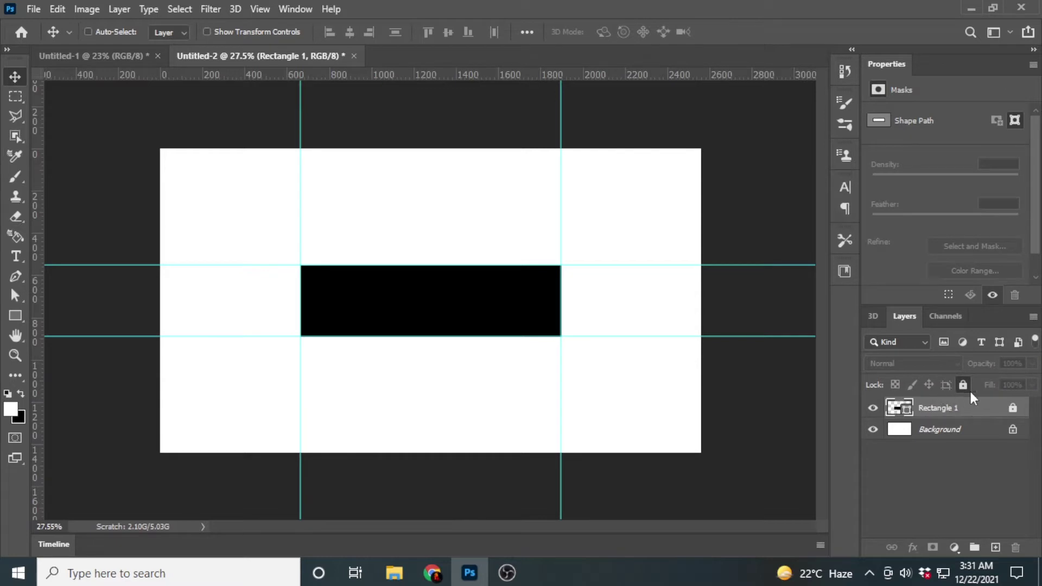
left_click(964, 385)
left_click_drag(989, 385, 941, 387)
scroll(365, 298, "up", 3)
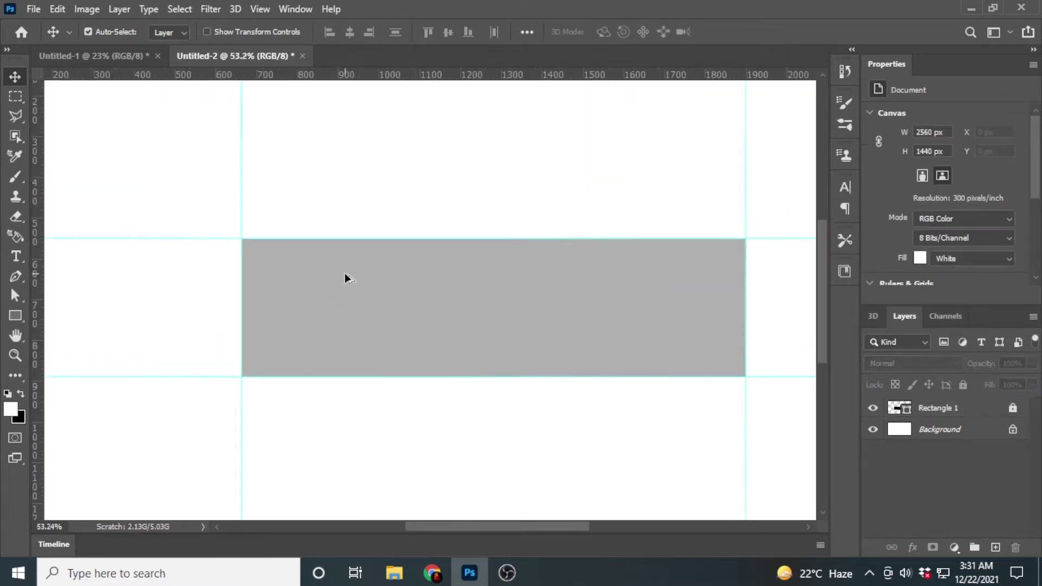
scroll(346, 279, "down", 1)
Place the sports-tools photo into the banner as an embedded image
left_click(34, 9)
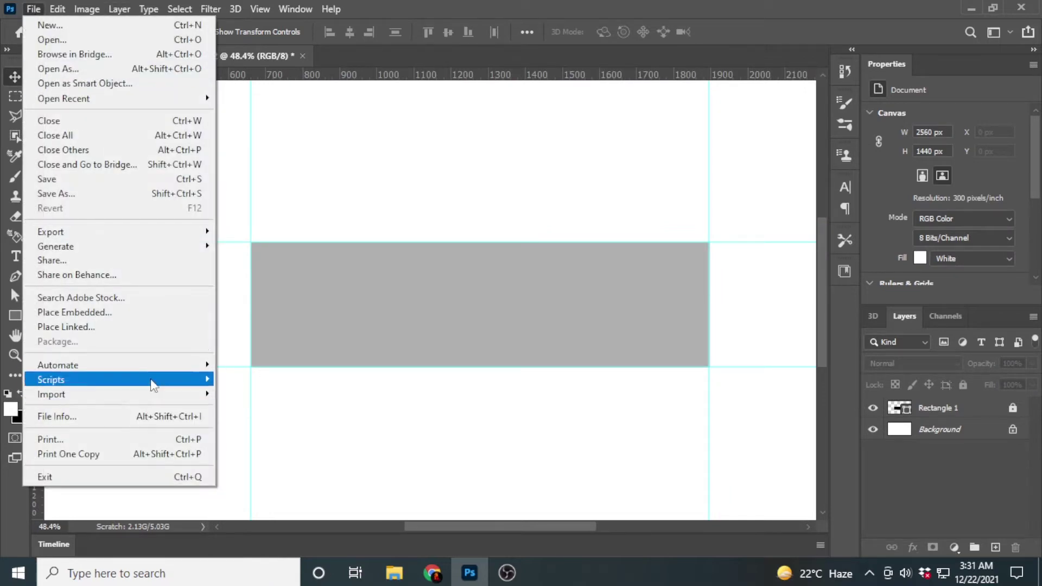
left_click(157, 319)
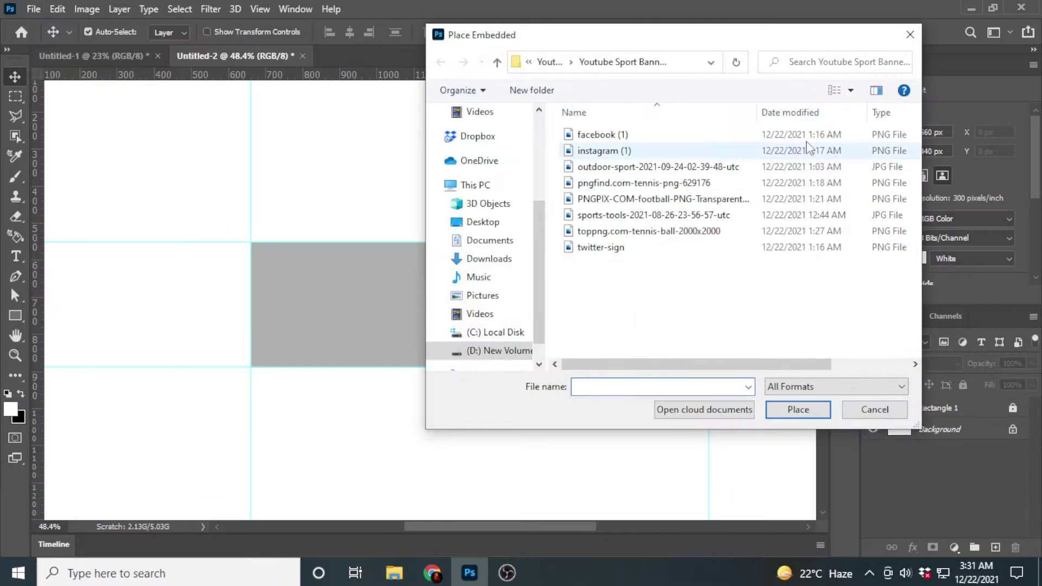
left_click(860, 91)
left_click(909, 44)
left_click(781, 209)
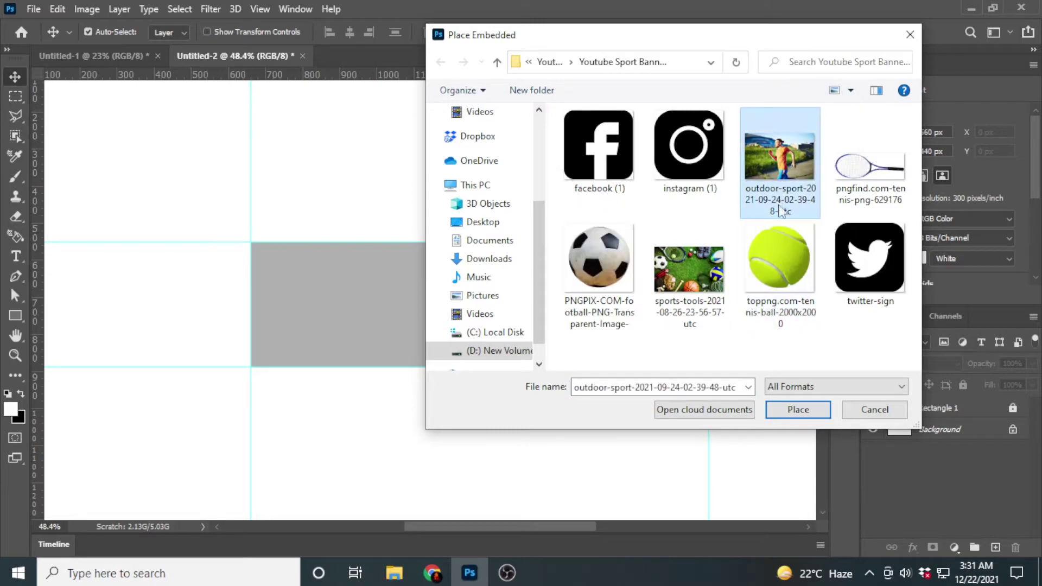
left_click(705, 279)
left_click(797, 410)
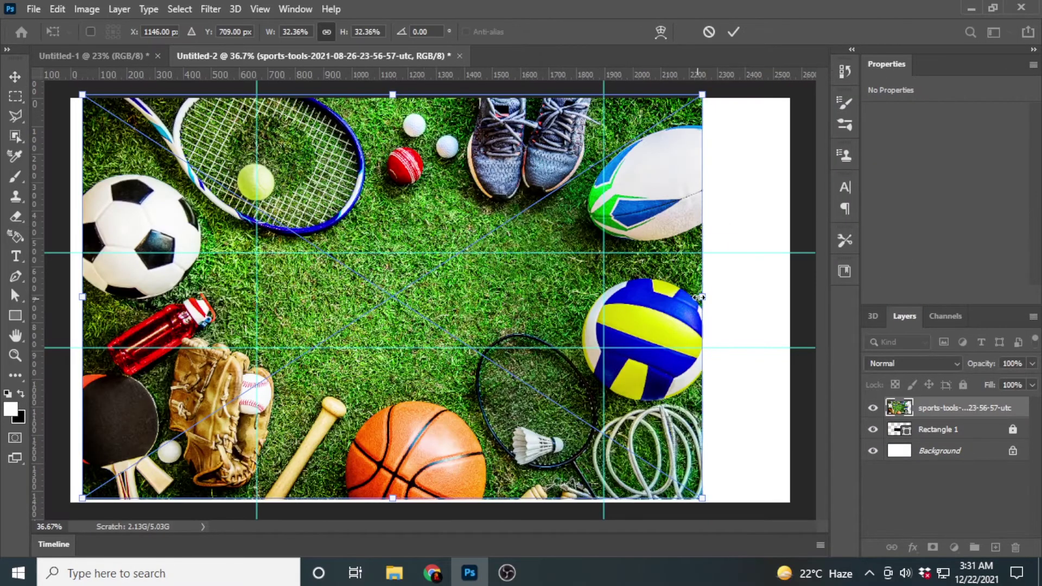
Scale the sports photo down and centre it on the canvas guides
left_click_drag(700, 297, 610, 296)
left_click_drag(474, 267, 500, 269)
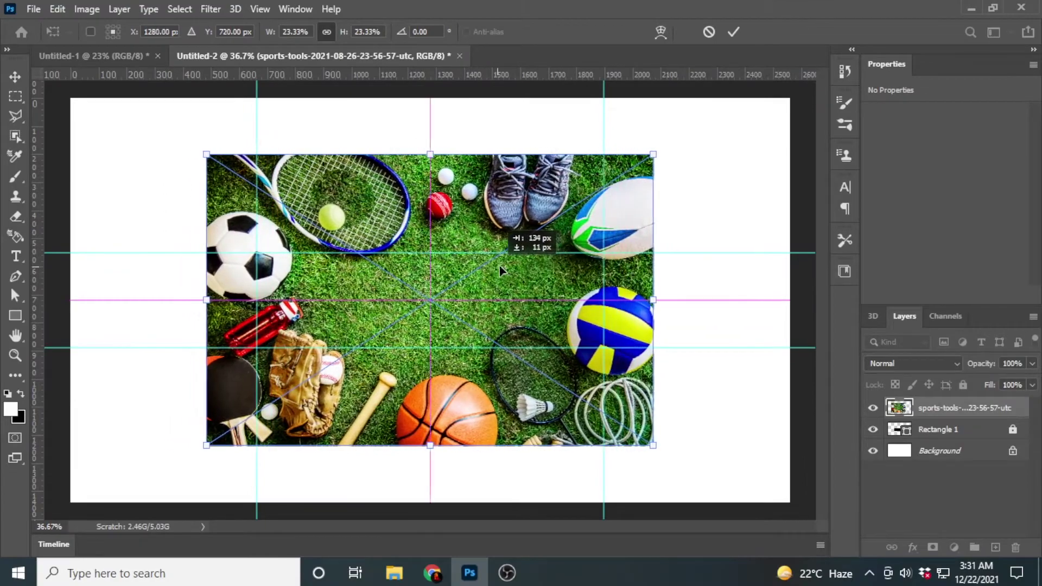
left_click_drag(652, 154, 612, 182)
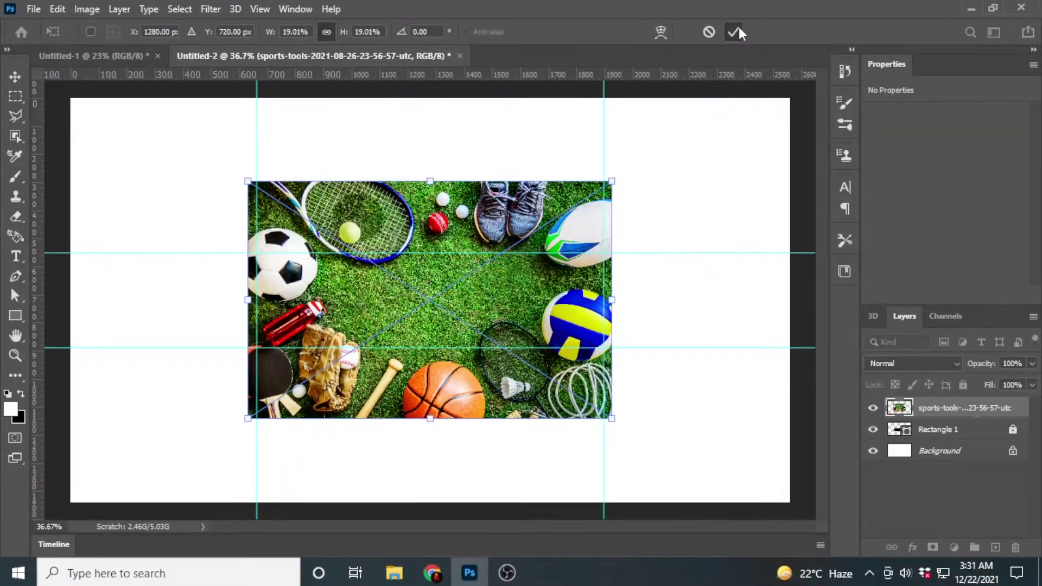
left_click(733, 32)
Add a Gradient Map with a red-to-#ffcc00 gradient
key("ctrl+minus")
left_click(953, 547)
left_click(947, 523)
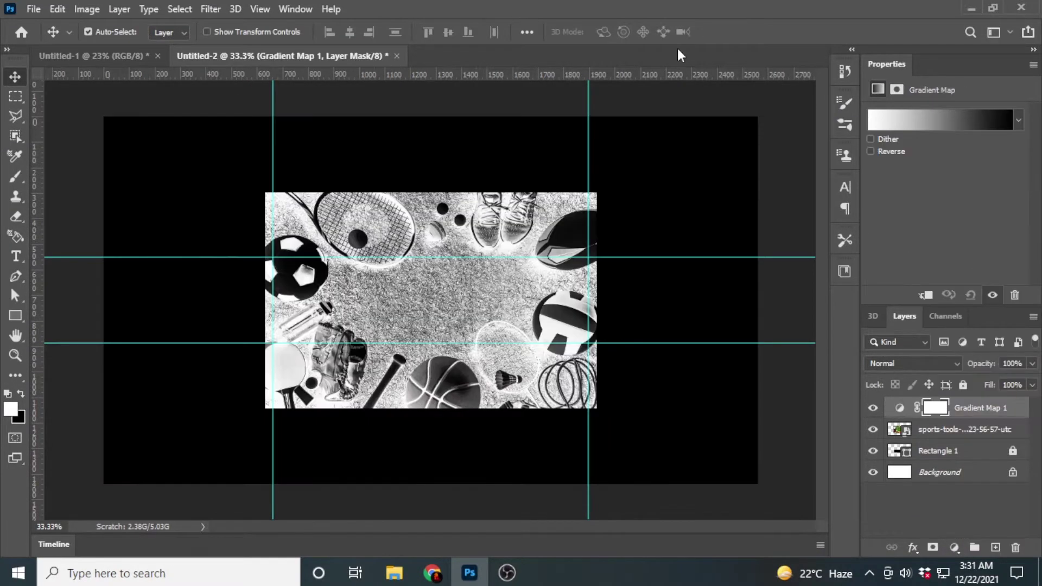
left_click(902, 122)
left_click(703, 333)
double_click(703, 333)
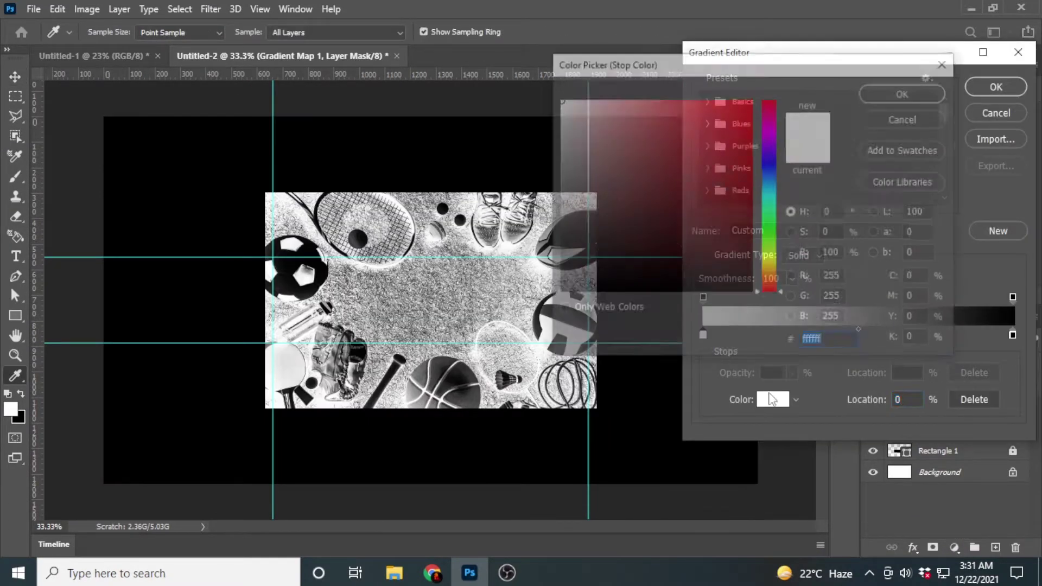
key("Return")
left_click(1012, 335)
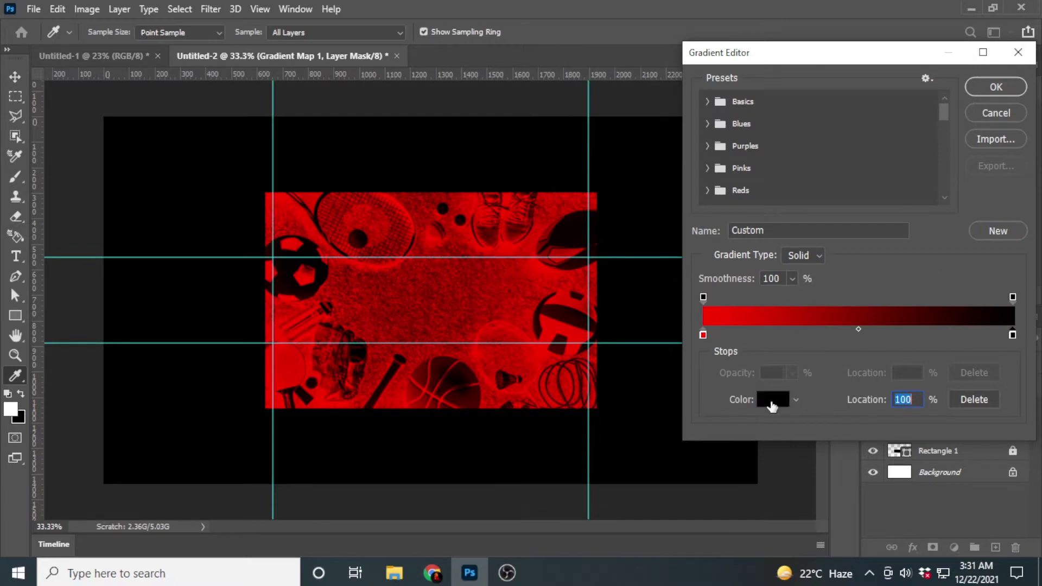
left_click(773, 402)
type("ffcc00")
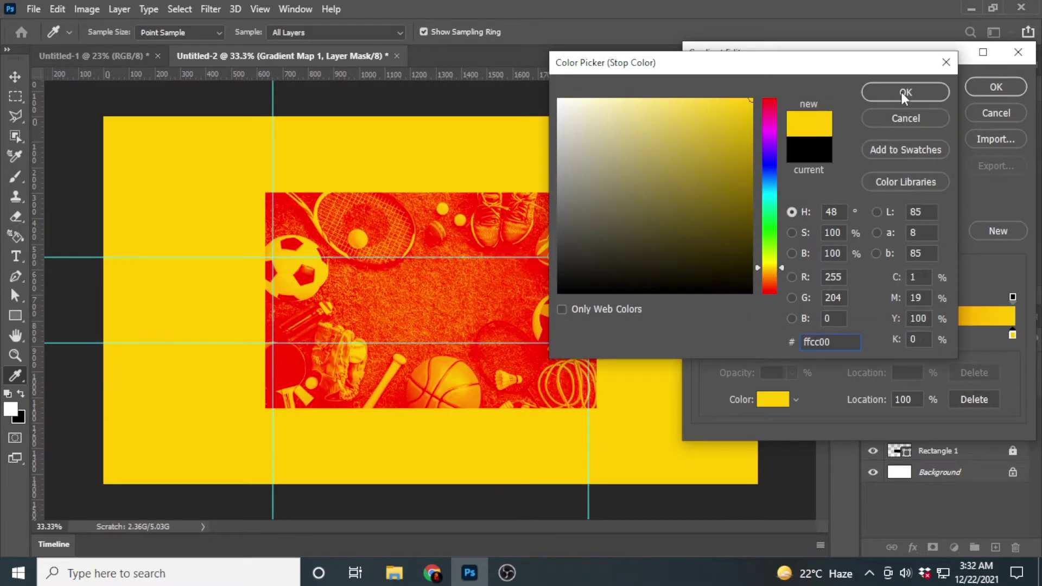
left_click(903, 92)
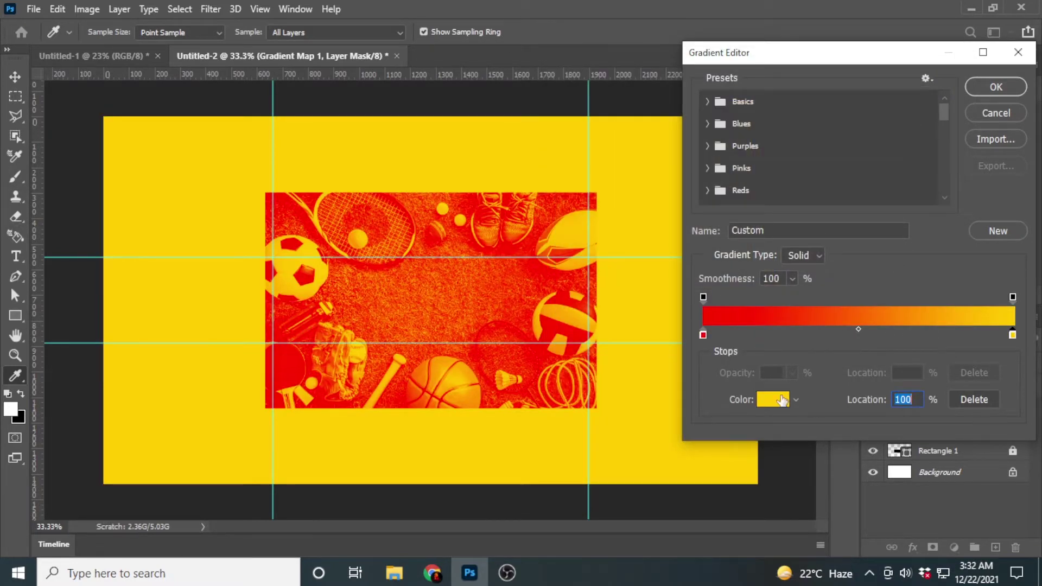
left_click(987, 87)
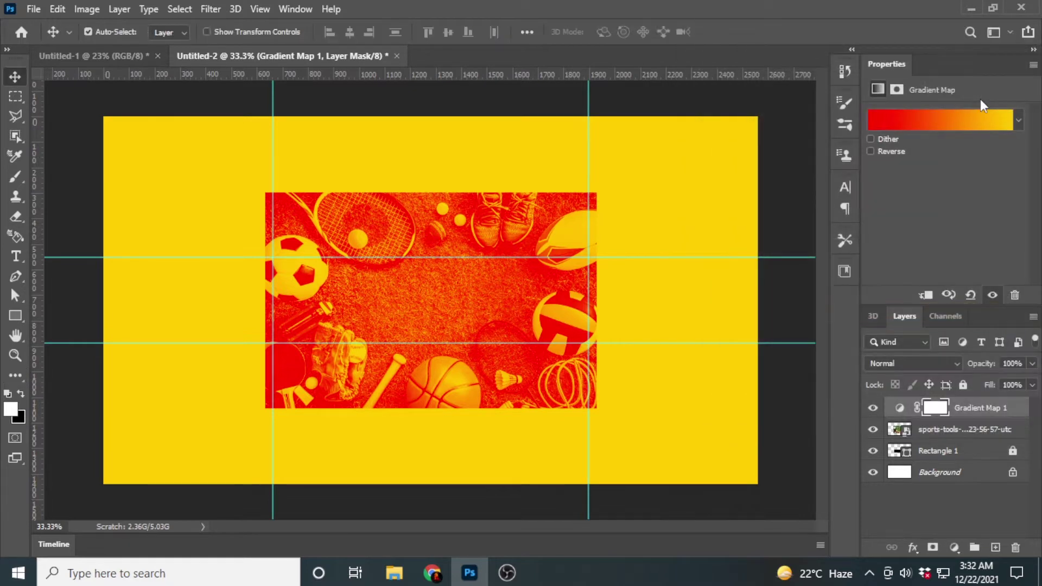
Reverse the gradient map and clip it to the sports photo
left_click(871, 151)
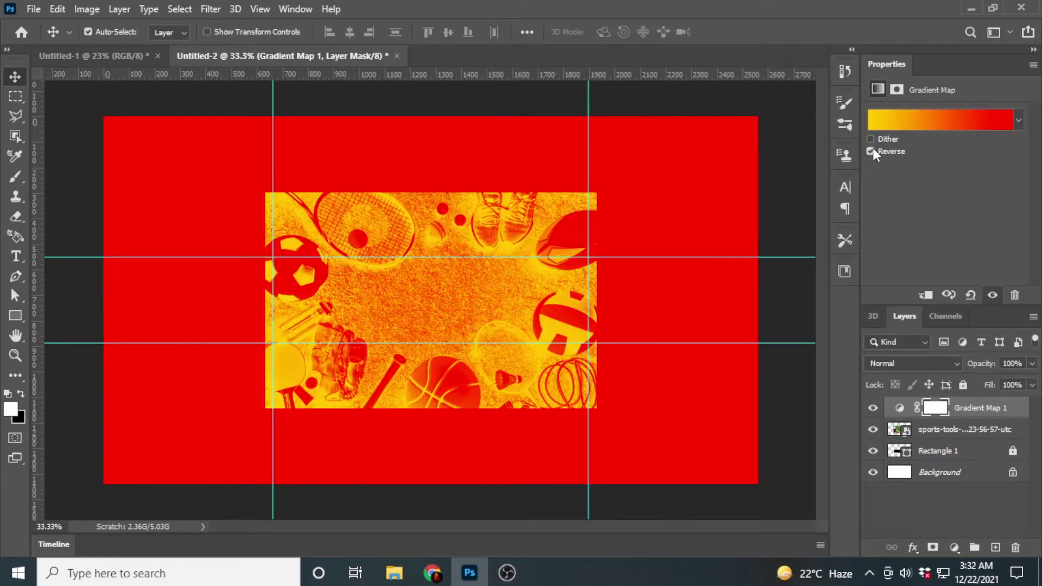
left_click(925, 294)
scroll(453, 344, "up", 3)
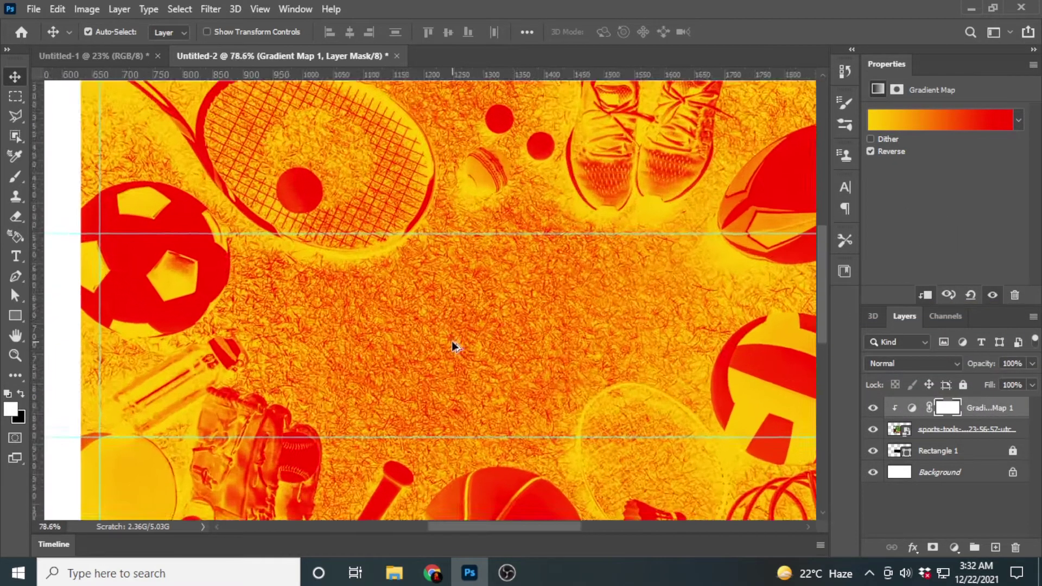
scroll(807, 354, "down", 2)
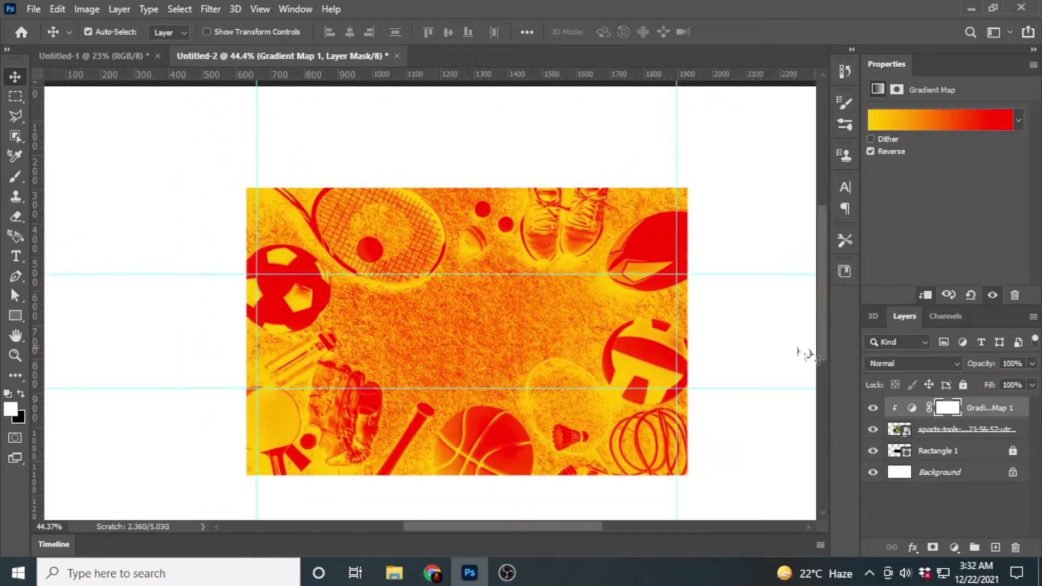
left_click(1029, 411)
left_click(743, 353)
scroll(591, 333, "down", 3)
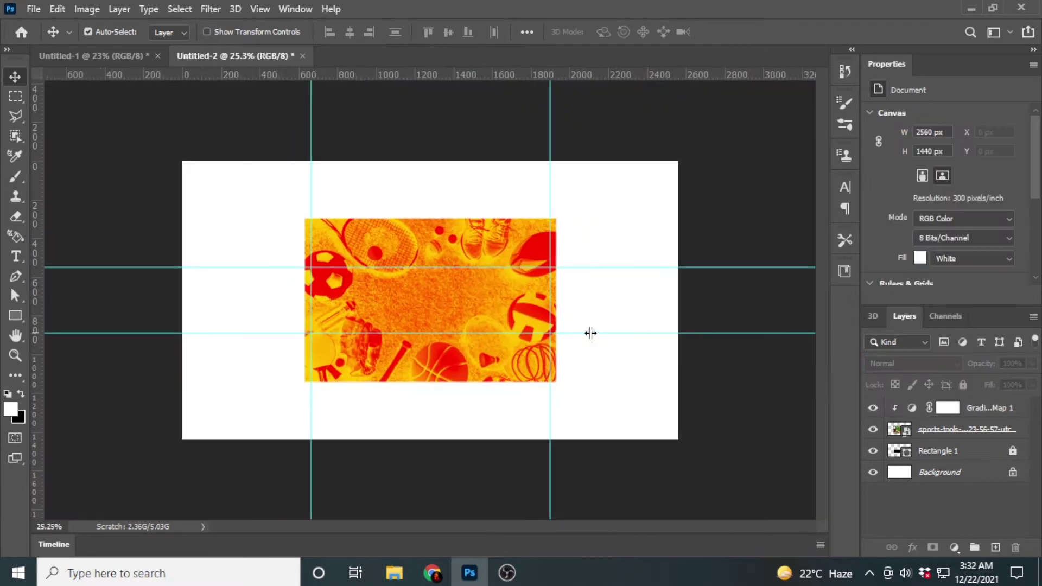
scroll(705, 379, "up", 4)
left_click(1001, 412)
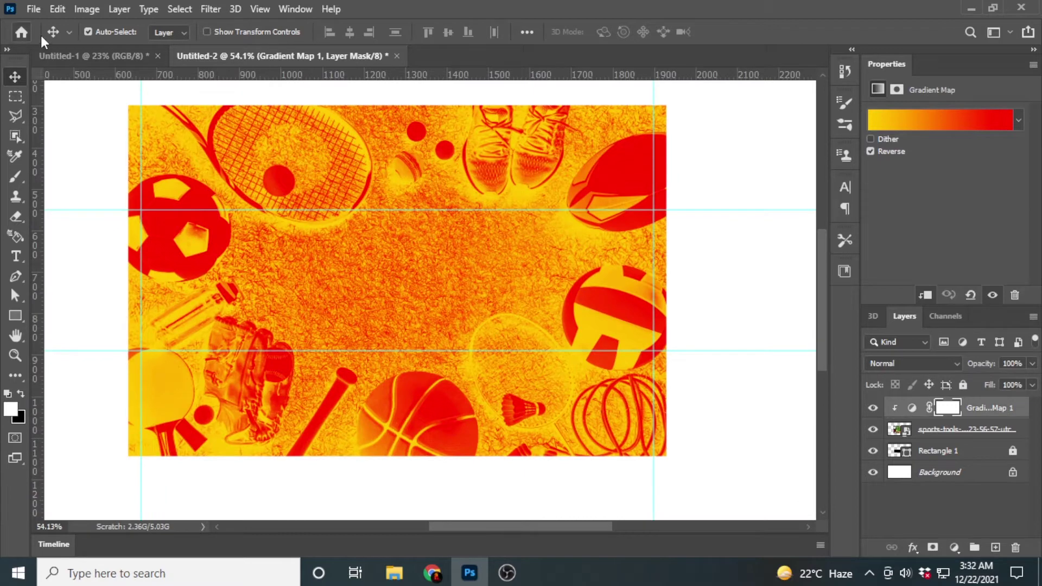
Place the man photo 'pngwing.com (26)' as an embedded image
left_click(33, 9)
left_click(114, 308)
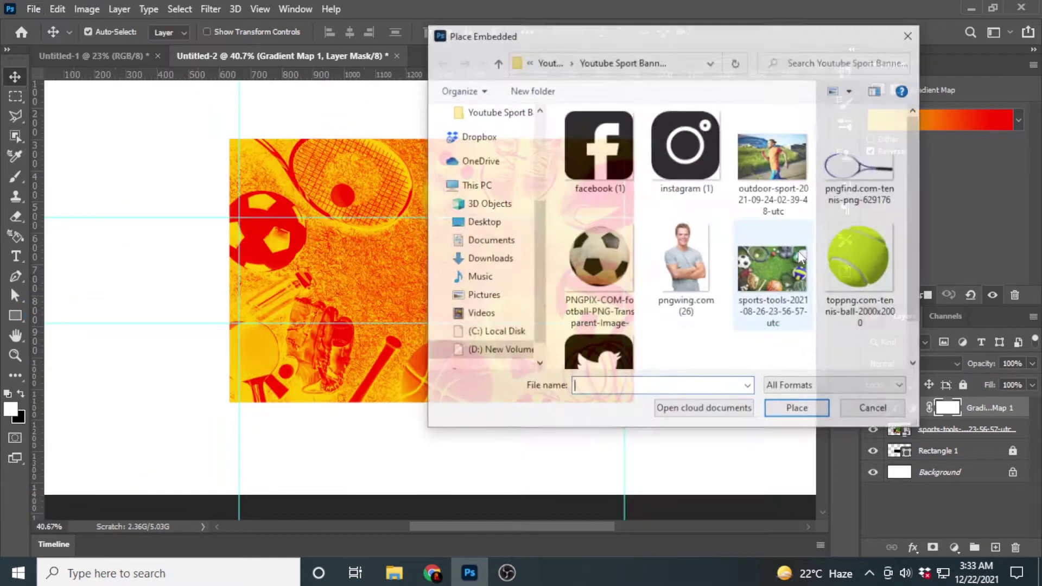
left_click(686, 261)
left_click(799, 410)
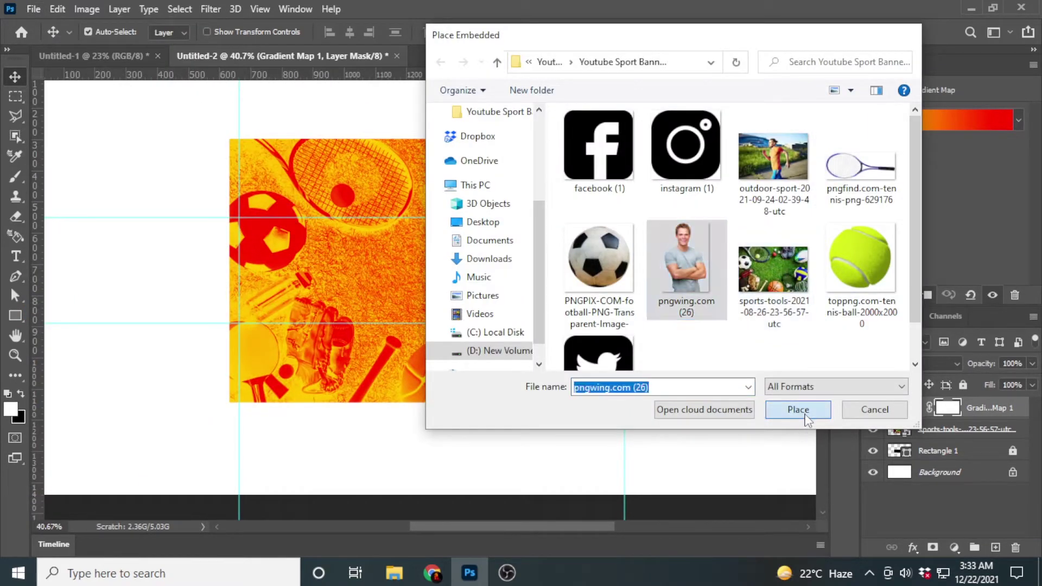
Scale the man to about 9.67% and position him at the left of the background
scroll(577, 239, "down", 1)
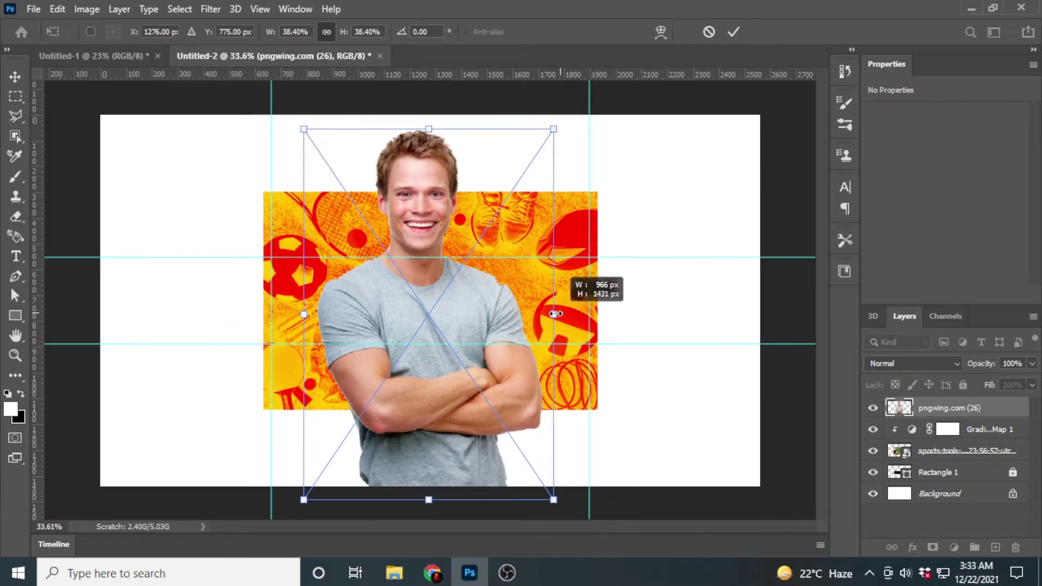
left_click_drag(555, 313, 180, 295)
scroll(438, 298, "up", 3)
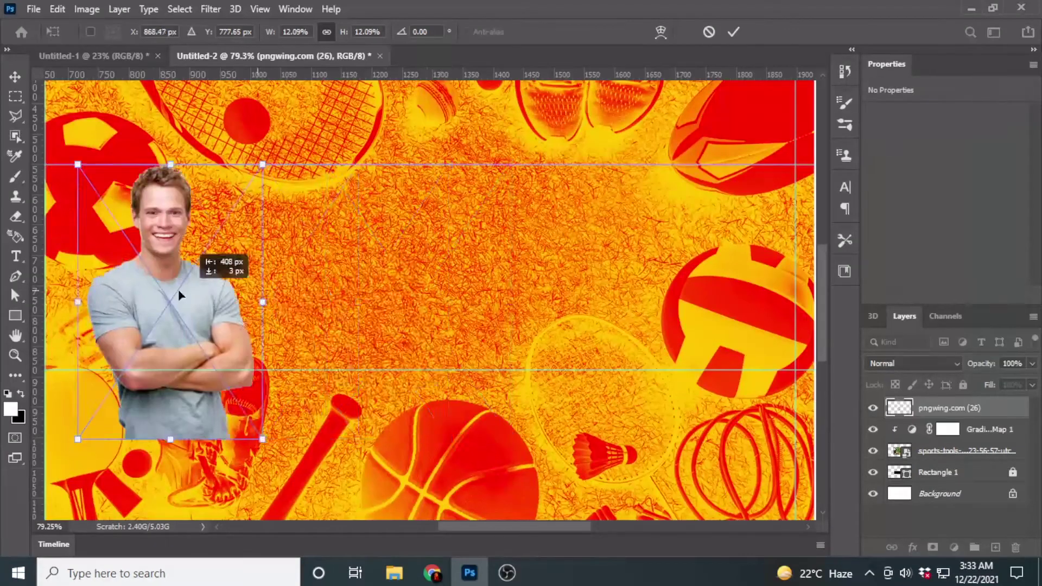
scroll(181, 295, "down", 1)
left_click_drag(249, 395, 247, 365)
left_click_drag(209, 169, 247, 201)
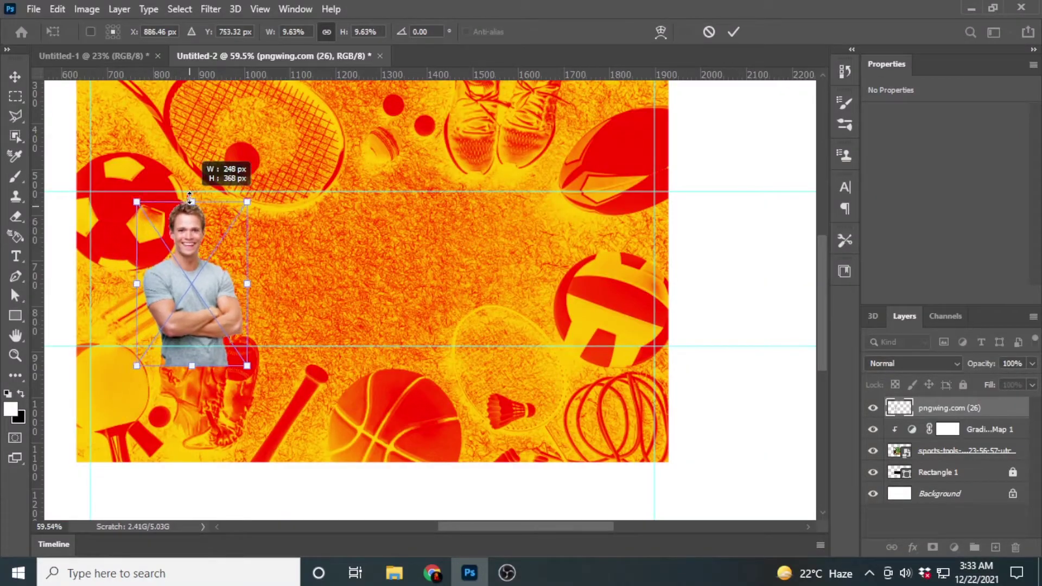
left_click(733, 32)
scroll(70, 279, "down", 1)
scroll(325, 255, "up", 3)
scroll(326, 255, "left", 2)
scroll(449, 284, "down", 1)
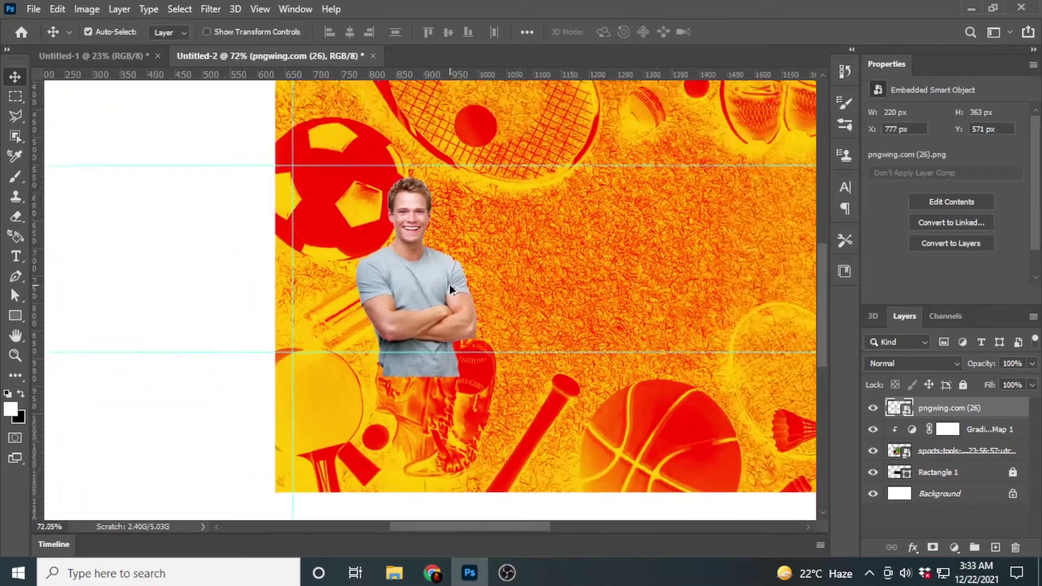
scroll(450, 284, "down", 1)
Duplicate Gradient Map 1, move the copy above the man, and clip it to him
left_click(1012, 440)
key("ctrl+j")
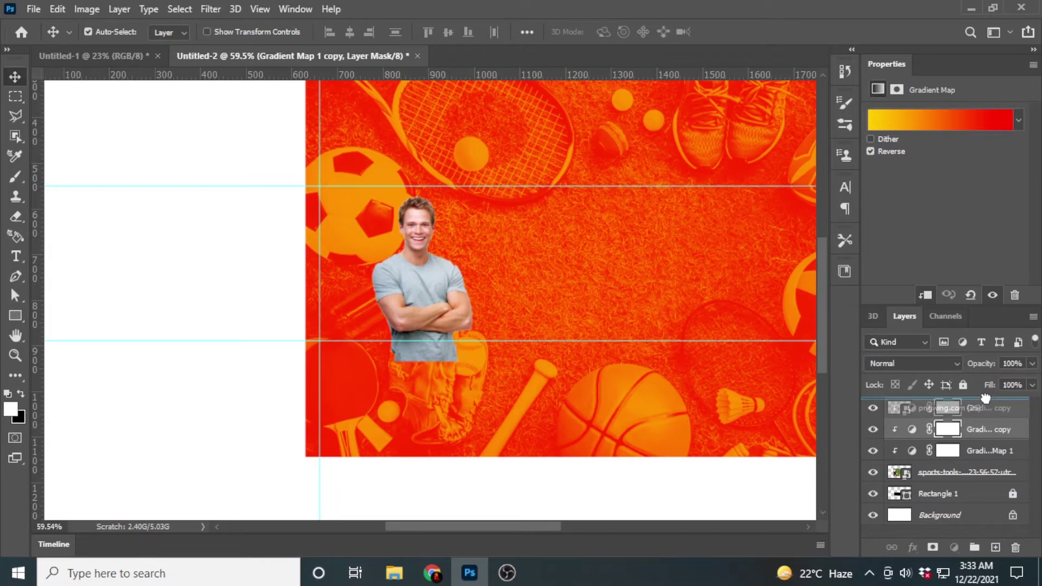
left_click_drag(972, 438, 971, 402)
right_click(958, 411)
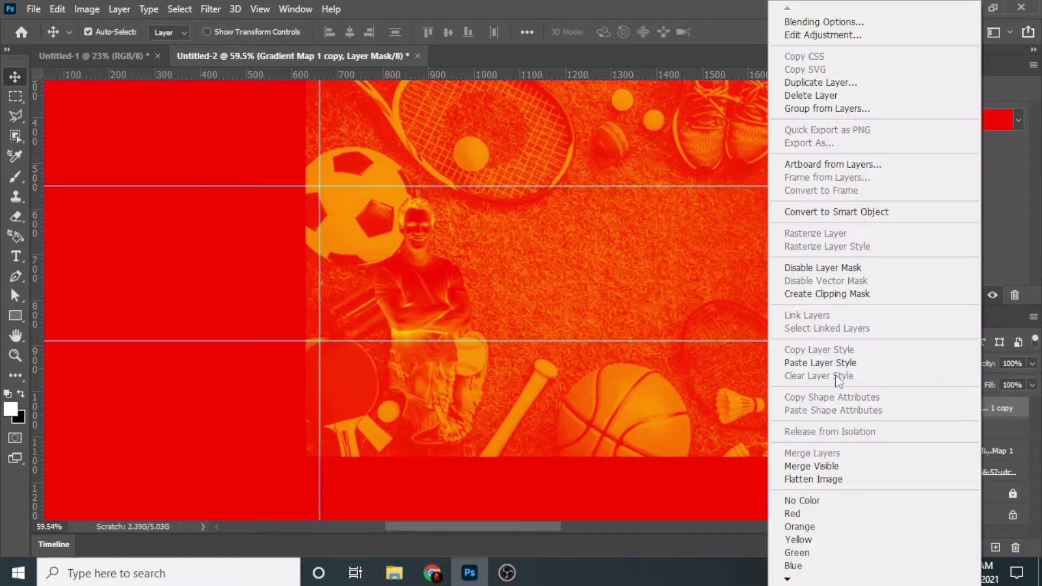
left_click(827, 294)
scroll(465, 302, "down", 2)
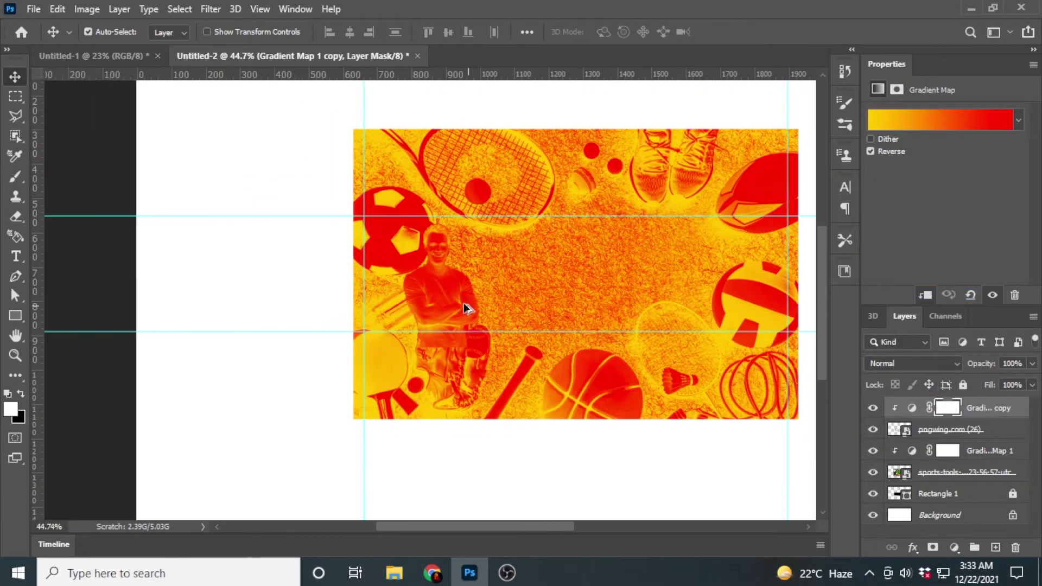
scroll(430, 295, "up", 3)
scroll(380, 293, "up", 1)
scroll(376, 251, "up", 1)
Lower the gradient copy's opacity to 13%
left_click(325, 329)
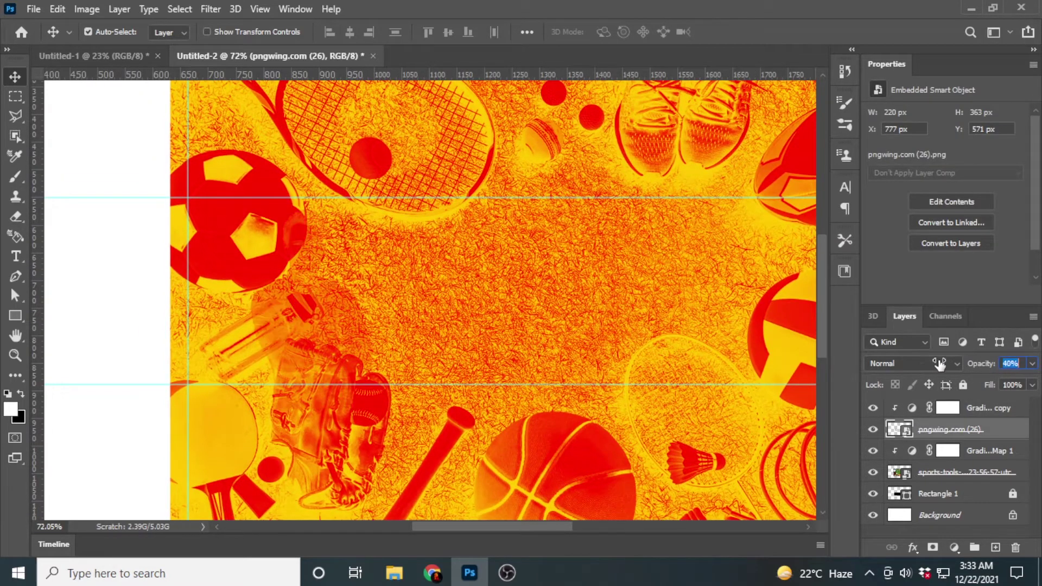
left_click(948, 407)
key("ctrl+2")
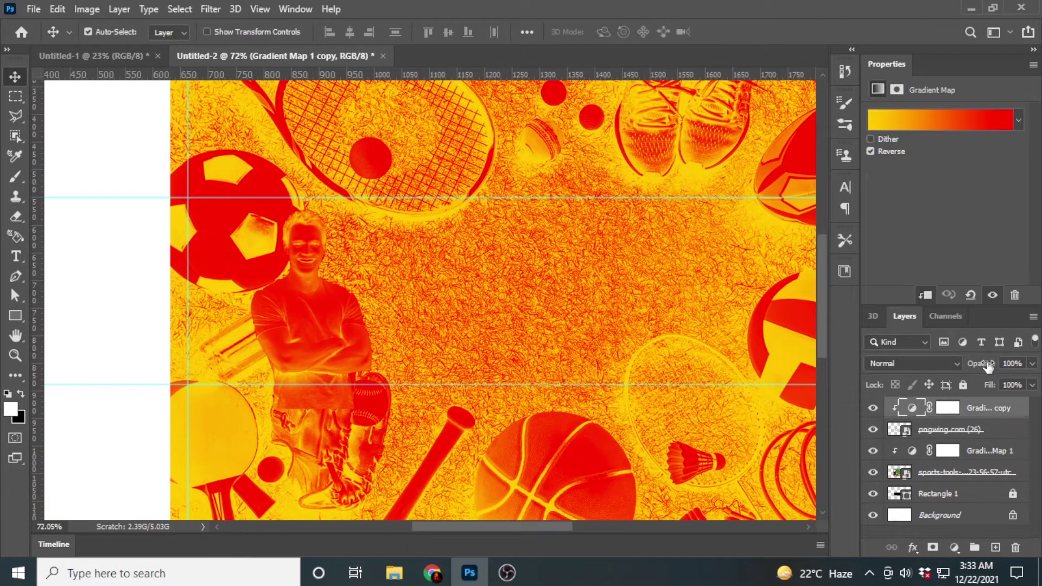
left_click_drag(987, 366, 917, 359)
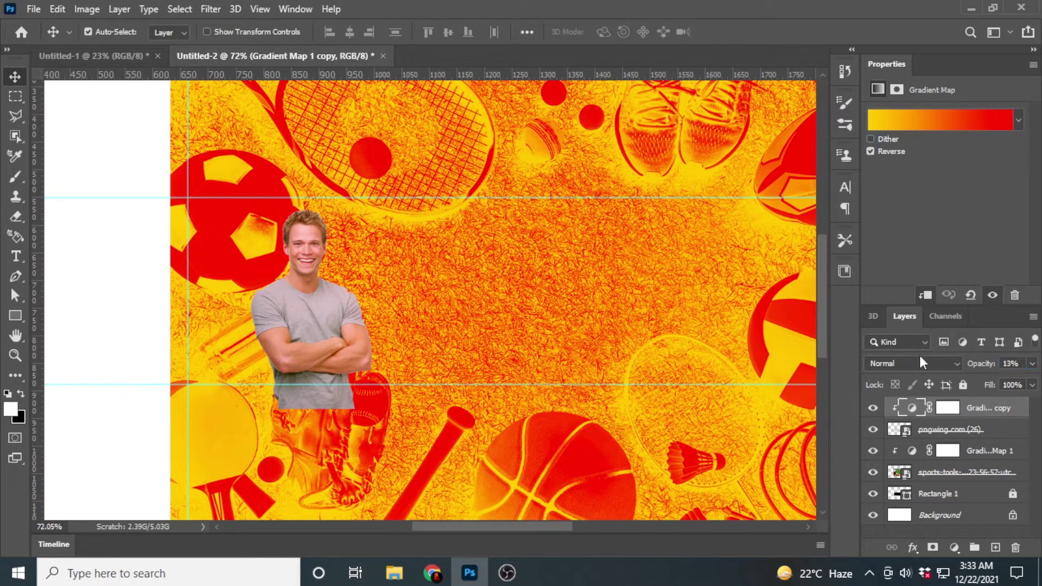
Give the man cutout a drop shadow (34%, 15 px, 35 px)
right_click(976, 429)
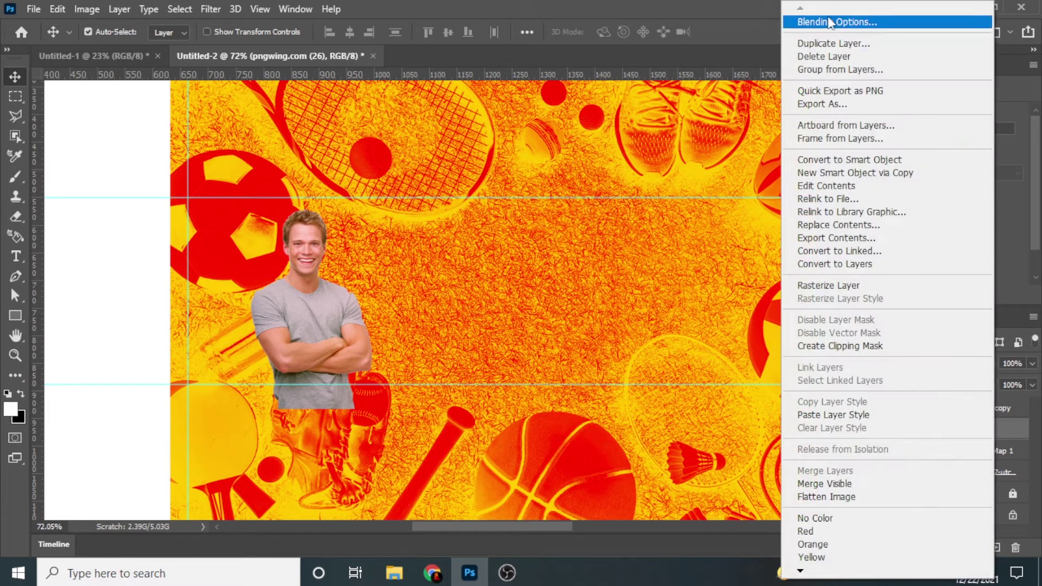
key("Escape")
left_click(380, 347)
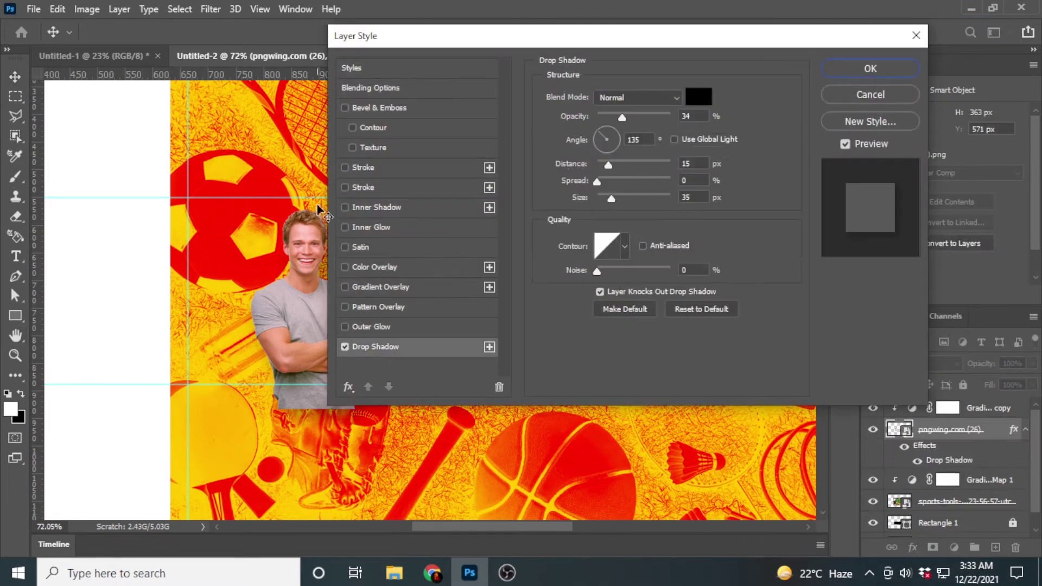
mouse_move(406, 46)
left_mouse_down()
mouse_move(609, 23)
mouse_move(402, 42)
left_mouse_up()
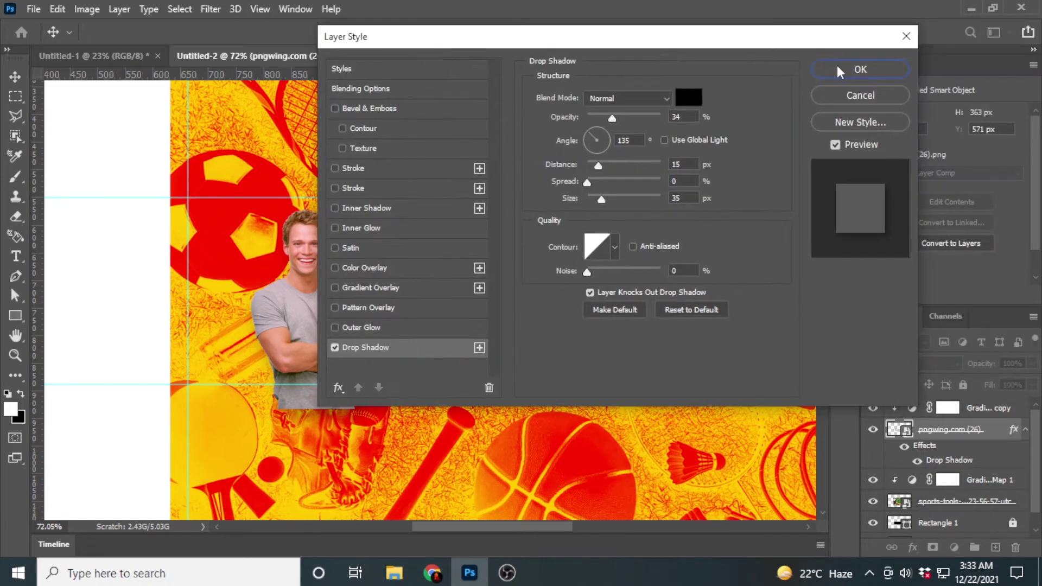
left_click(860, 70)
scroll(245, 324, "down", 2)
scroll(245, 324, "up", 3)
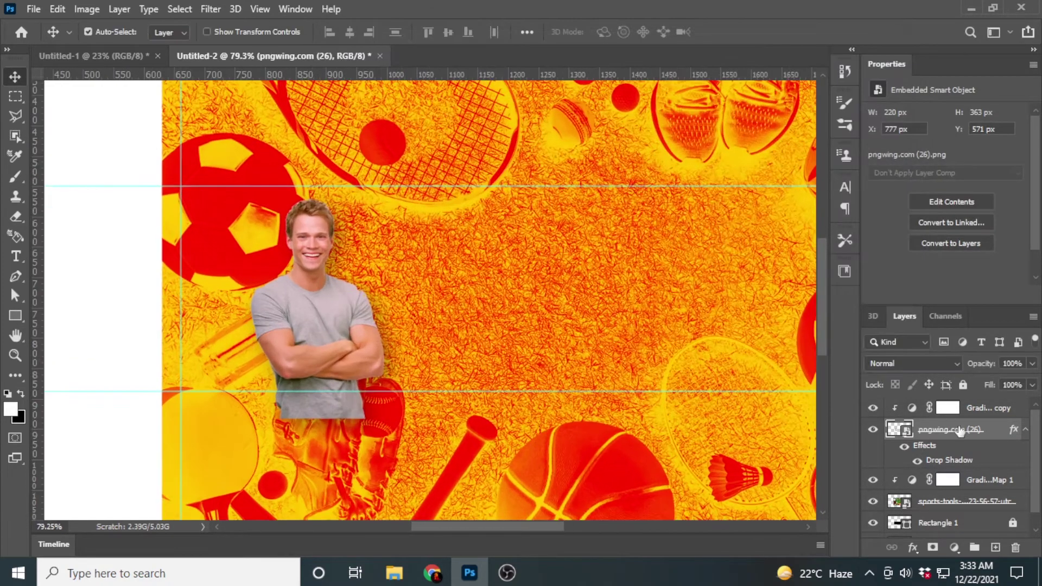
Group the man with his gradient tint as Group 1 and begin enlarging it
left_click(1003, 411, "shift")
key("ctrl+g")
scroll(486, 364, "down", 2)
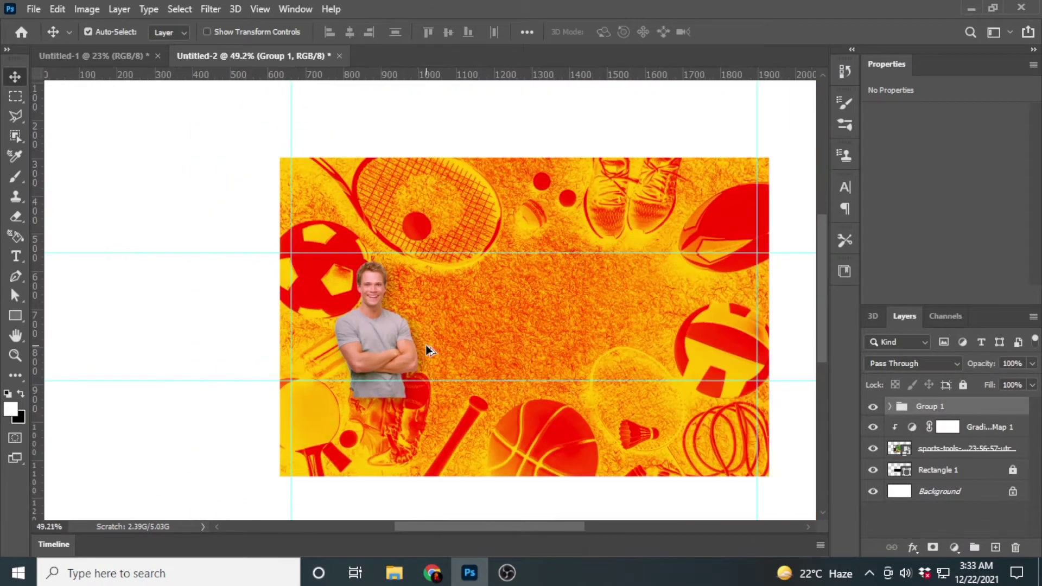
key("ctrl+t")
left_click_drag(376, 268, 376, 244)
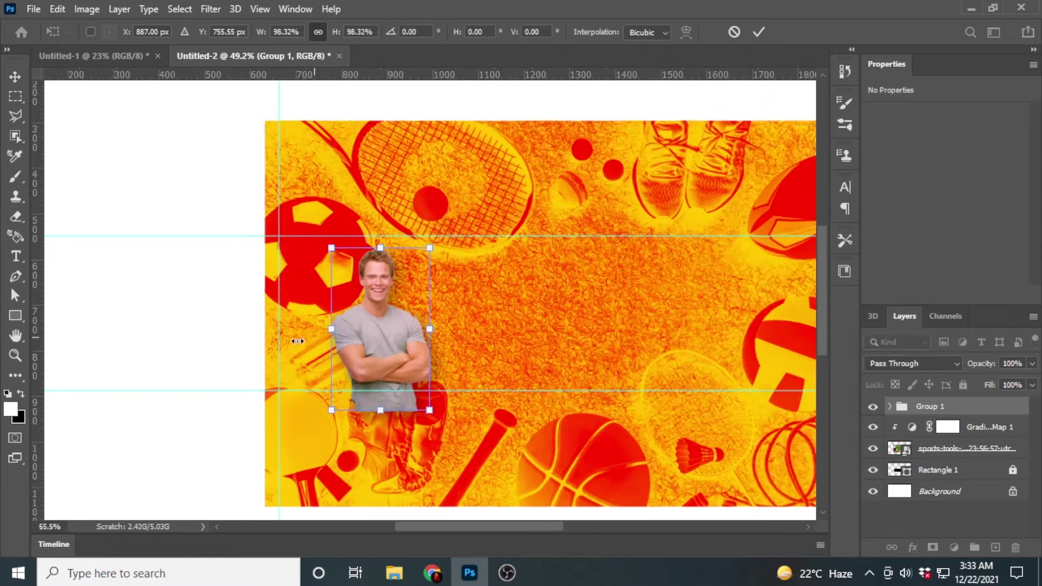
Commit the enlarged size of the man group
scroll(317, 337, "up", 3)
left_click(758, 31)
scroll(486, 315, "down", 3)
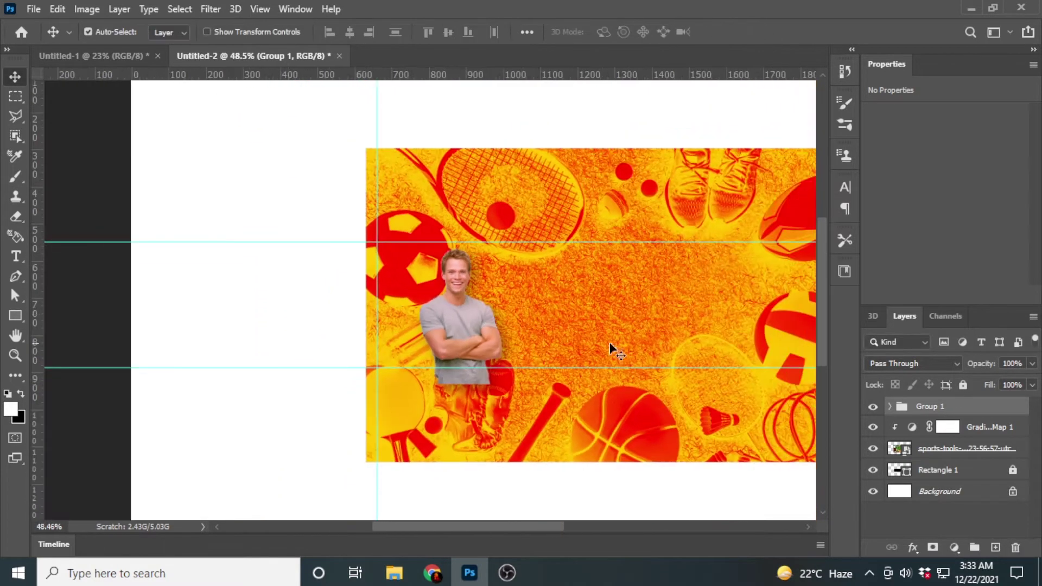
Set the background Gradient Map 1 opacity to 87%
left_click(757, 387)
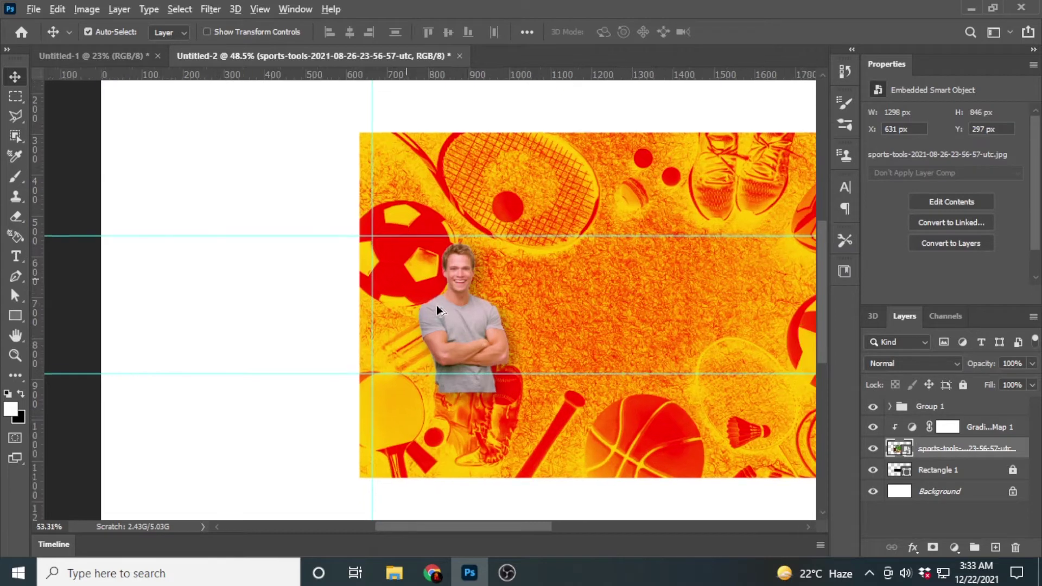
scroll(437, 305, "up", 1)
left_click(908, 428)
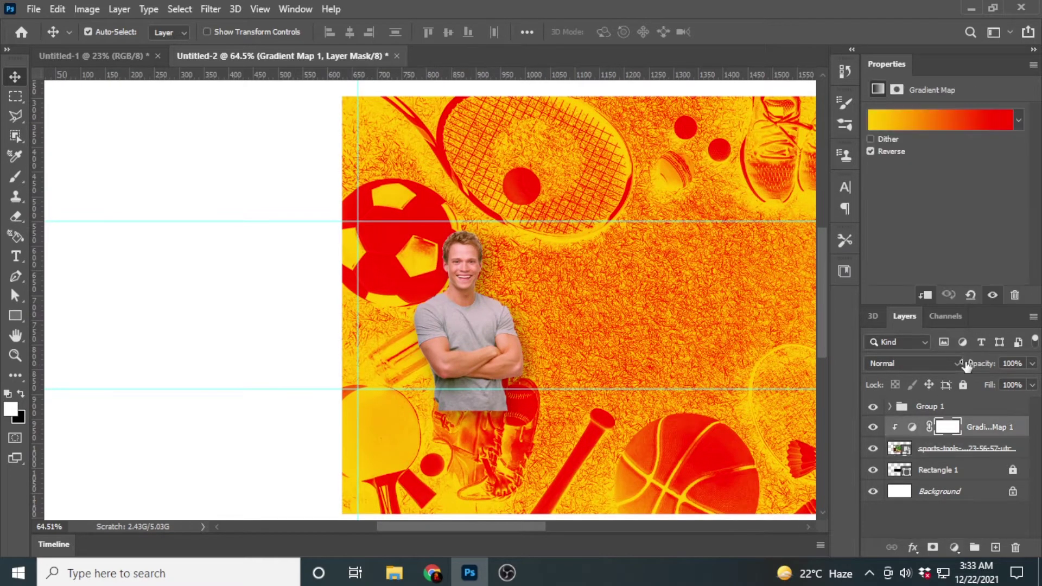
left_click_drag(981, 365, 971, 364)
scroll(536, 349, "up", 2)
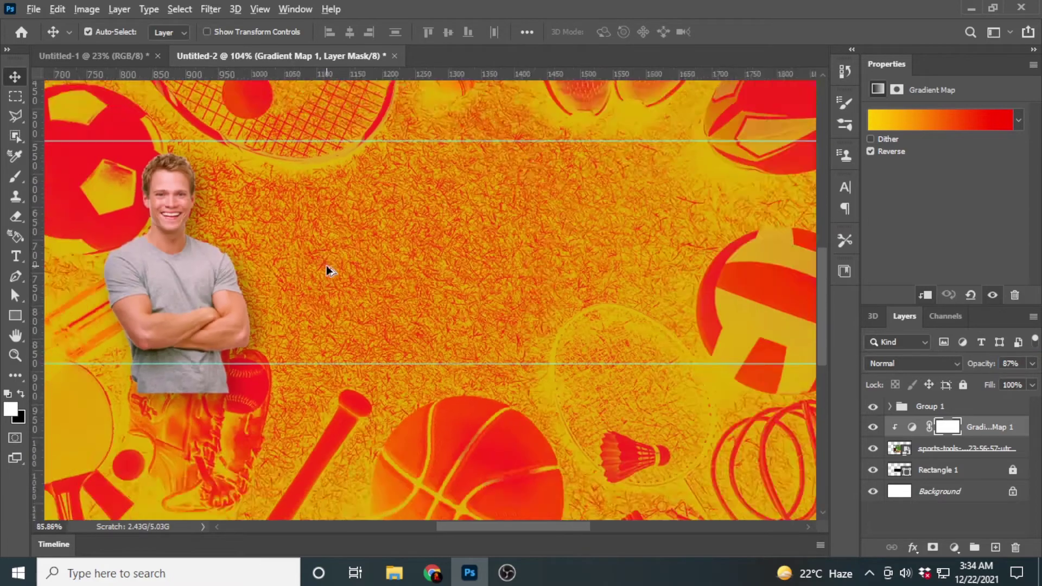
scroll(328, 271, "down", 3)
left_click_drag(330, 250, 341, 280)
Write 'Sport' in the banner's middle in Pilot Command Expanded Italic
key("t")
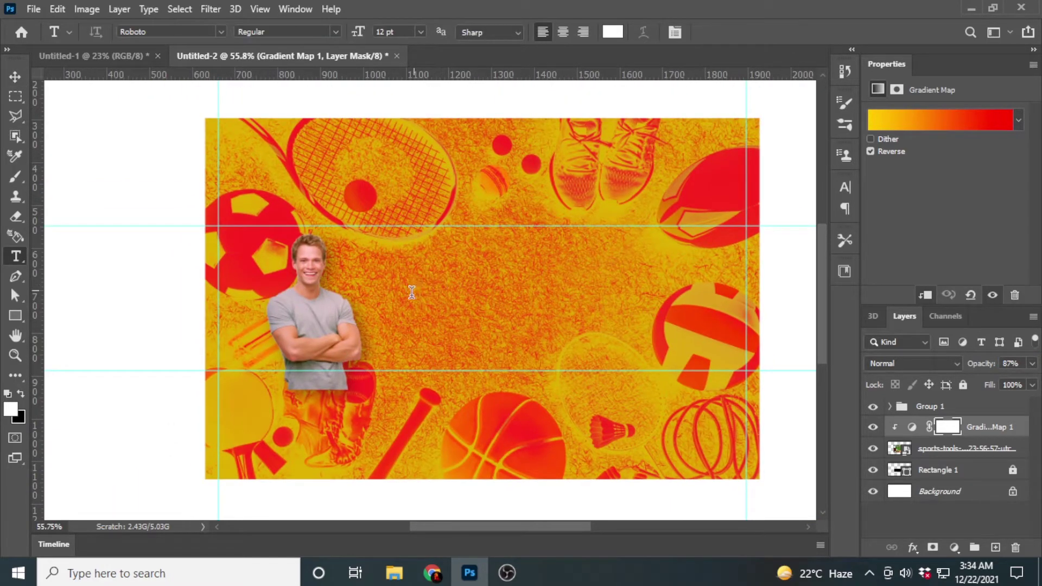
left_click(411, 292)
type("S")
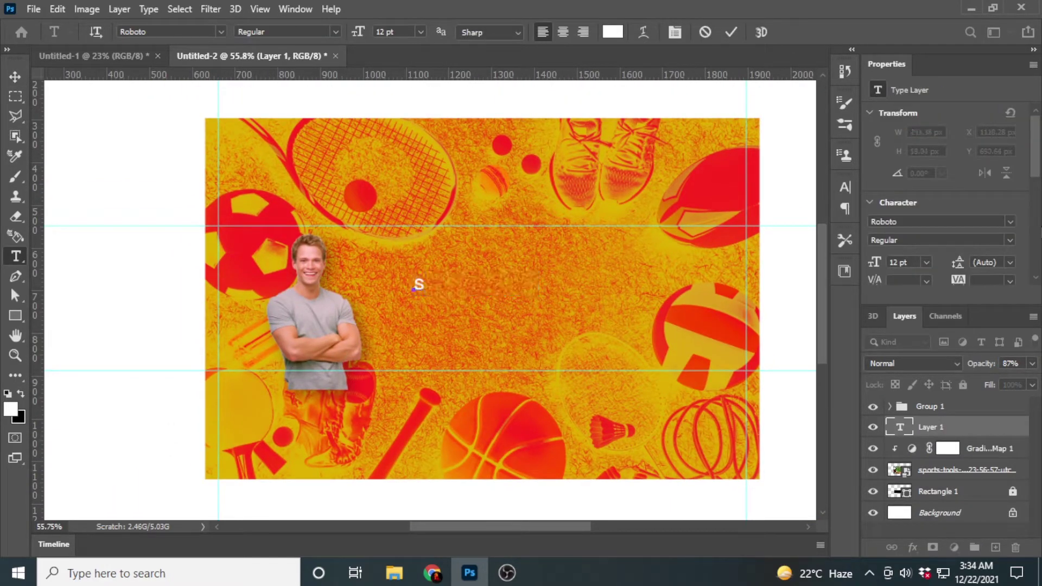
key("BackSpace")
key("BackSpace")
key("BackSpace")
key("ctrl+Return")
left_click(1010, 223)
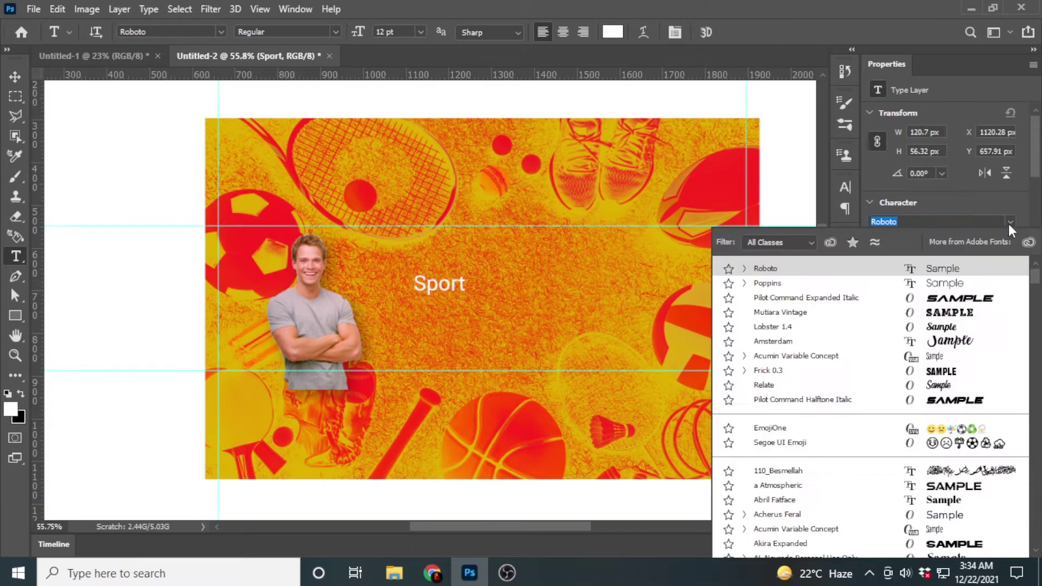
left_click(986, 305)
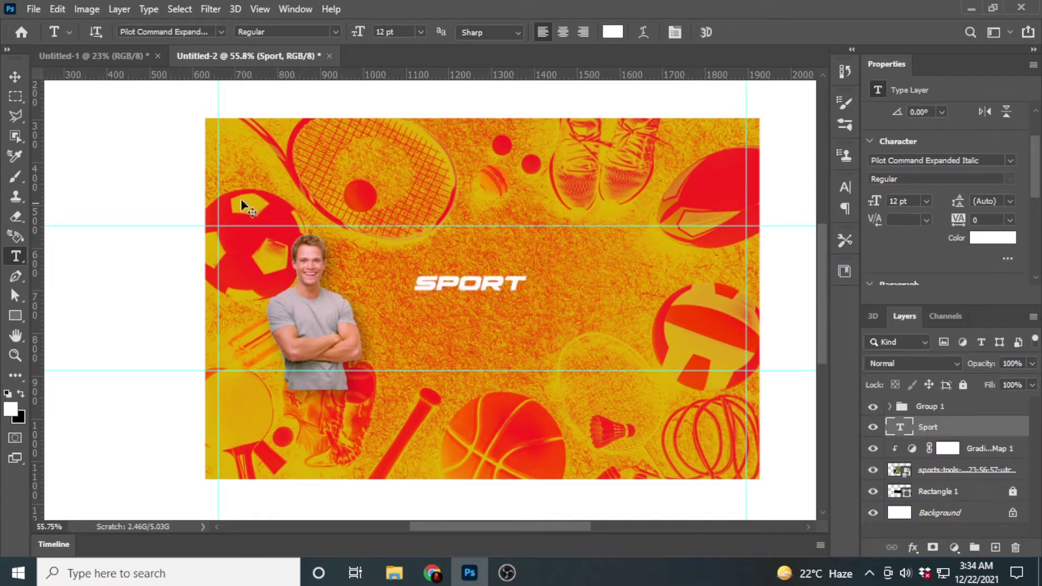
Enlarge SPORT, then duplicate it below and change the copy to '&'
key("ctrl+t")
left_click_drag(523, 295, 613, 274)
key("Return")
key("v")
key("ctrl+j")
left_click_drag(492, 265, 467, 298)
double_click(481, 293)
type("&")
left_click(731, 32)
Duplicate the & into a 'Fitnes' layer and scale it to fit beside the &
key("ctrl+j")
double_click(472, 300)
type("F")
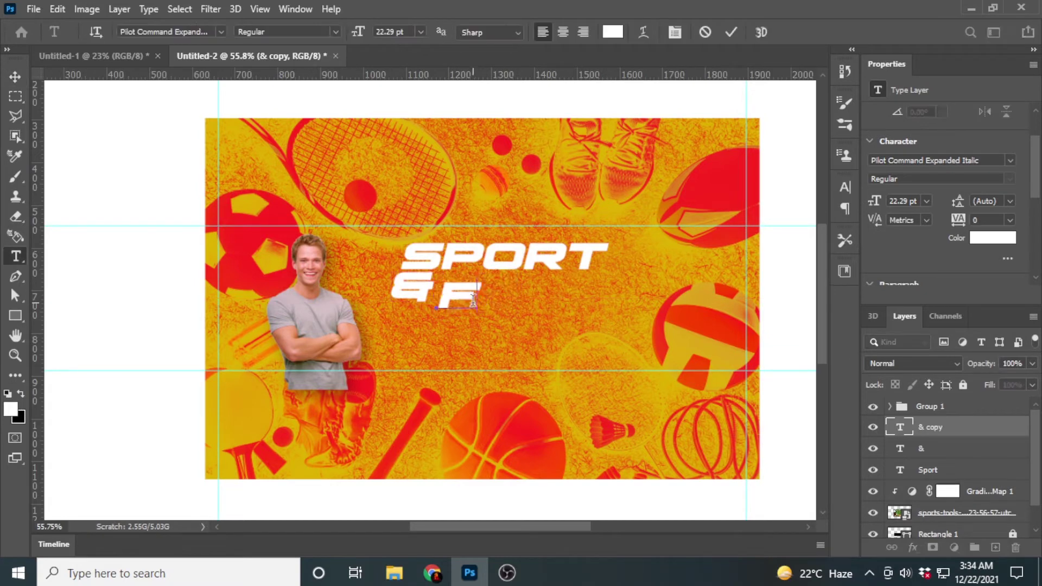
type("itnes")
key("ctrl+Return")
key("v")
left_click_drag(652, 288, 530, 286)
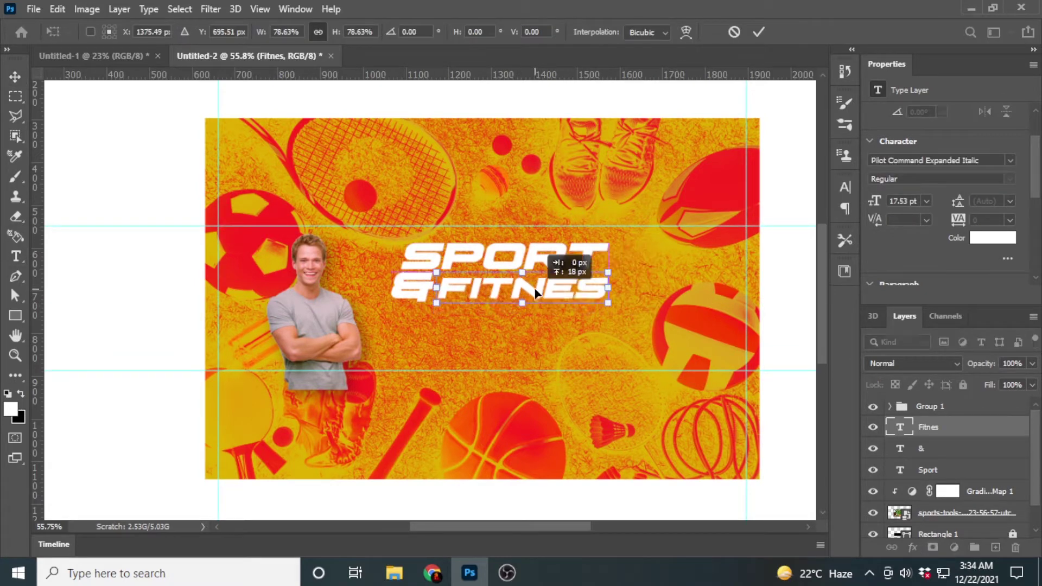
key("Return")
Nudge and resize the & so it sits close to FITNES
scroll(429, 298, "up", 2)
left_click_drag(426, 298, 381, 297)
key("ctrl+t")
key("Return")
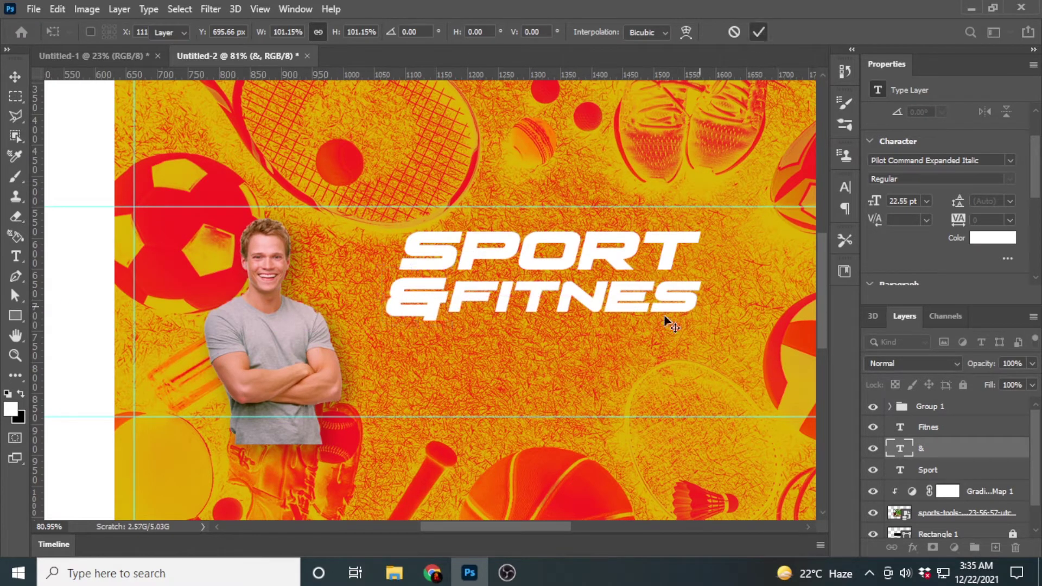
key("ctrl+0")
Group the title layers as Group 2, shrinking and shifting the title left
left_click(944, 427, "shift")
left_click(975, 548)
key("ctrl+t")
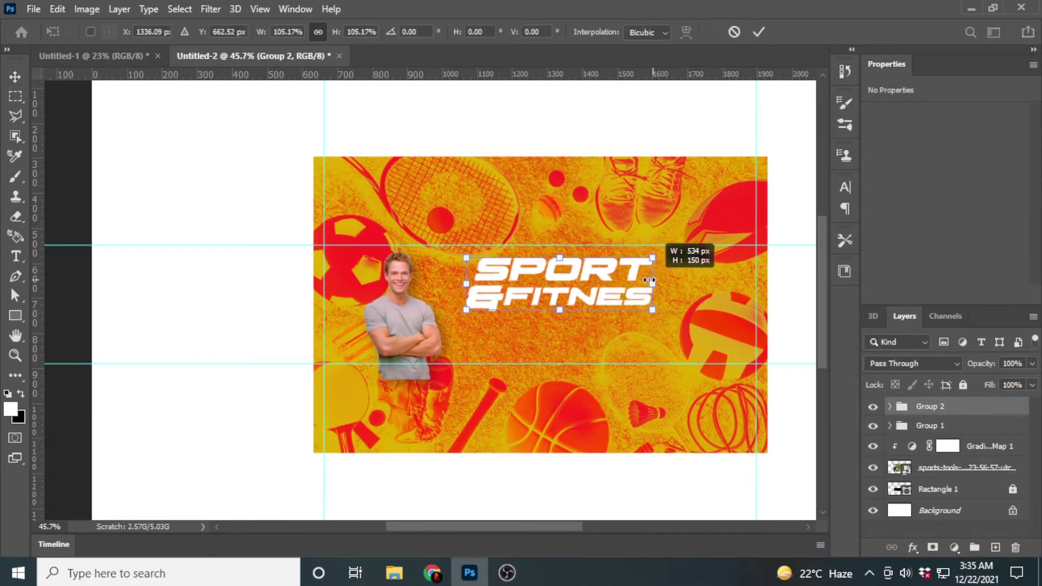
left_click_drag(656, 239, 640, 245)
left_click(756, 31)
left_click(889, 407)
left_click(940, 427)
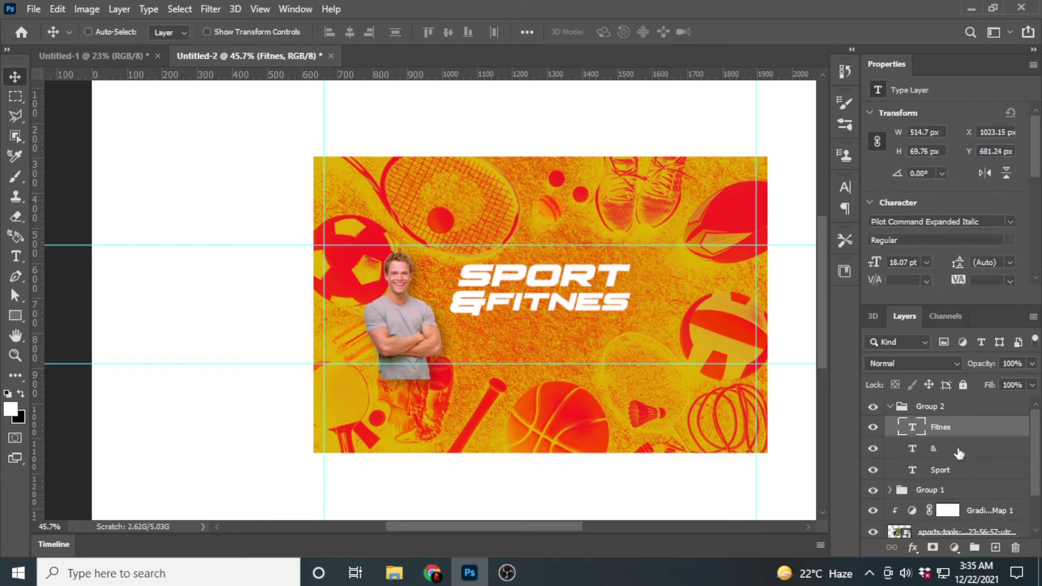
left_click(889, 407)
Give the title group a dark-red (5a0000) stroke plus a yellow-to-orange gradient stroke
double_click(976, 407)
left_click_drag(387, 38, 663, 14)
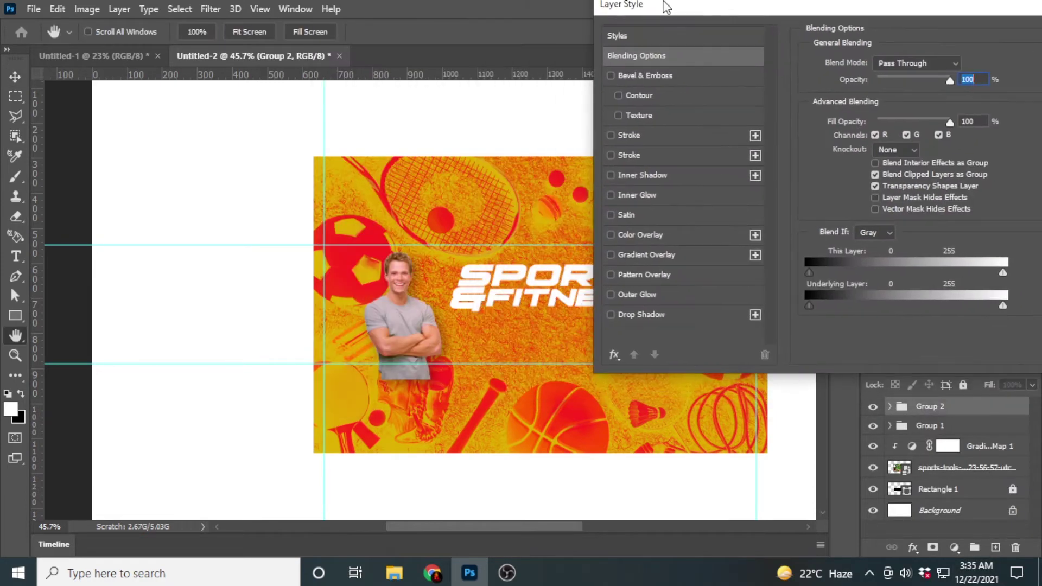
left_click(628, 164)
left_click(609, 163)
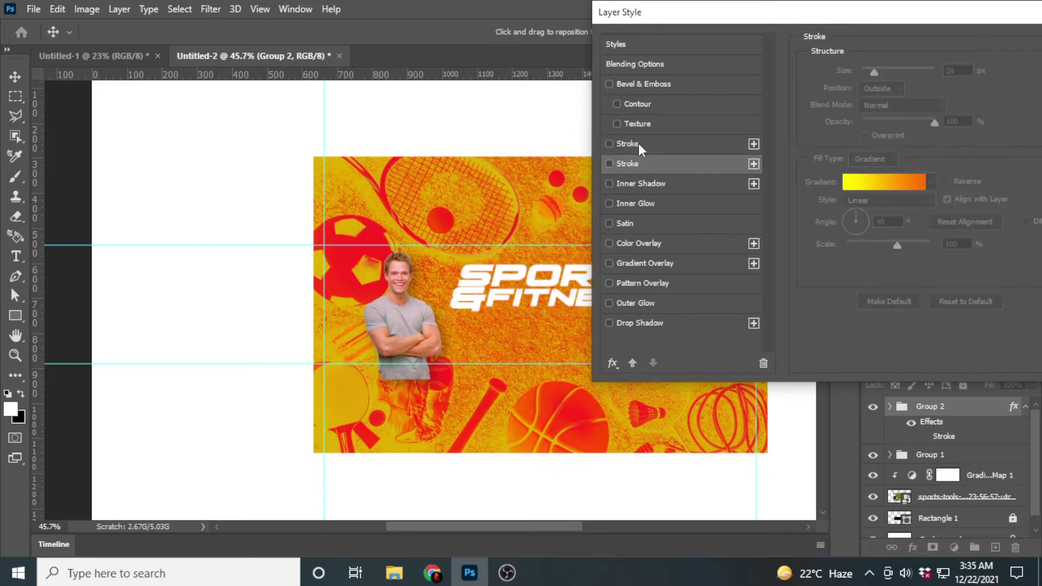
left_click(637, 143)
left_click(841, 182)
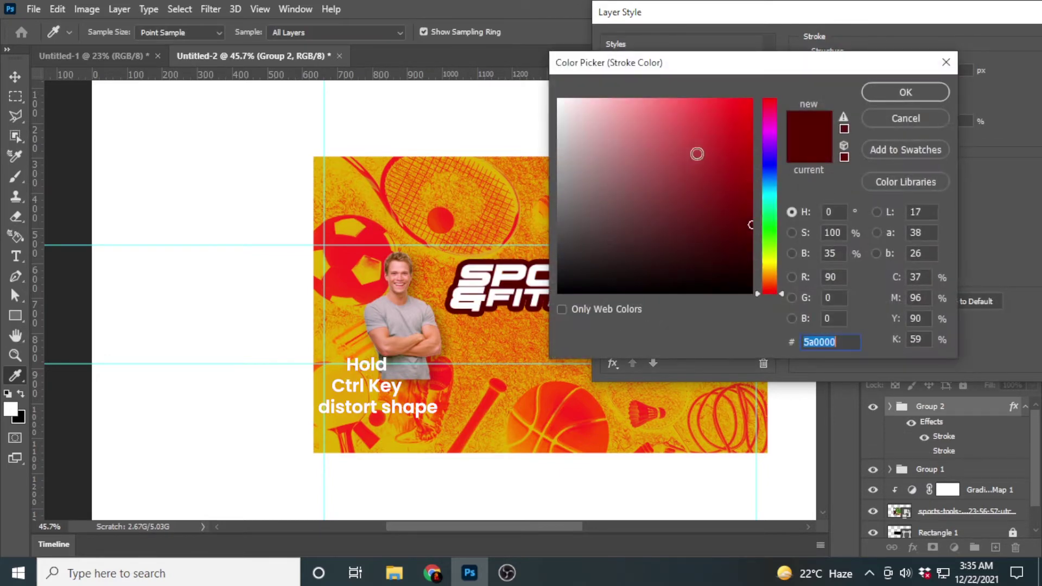
left_click(906, 92)
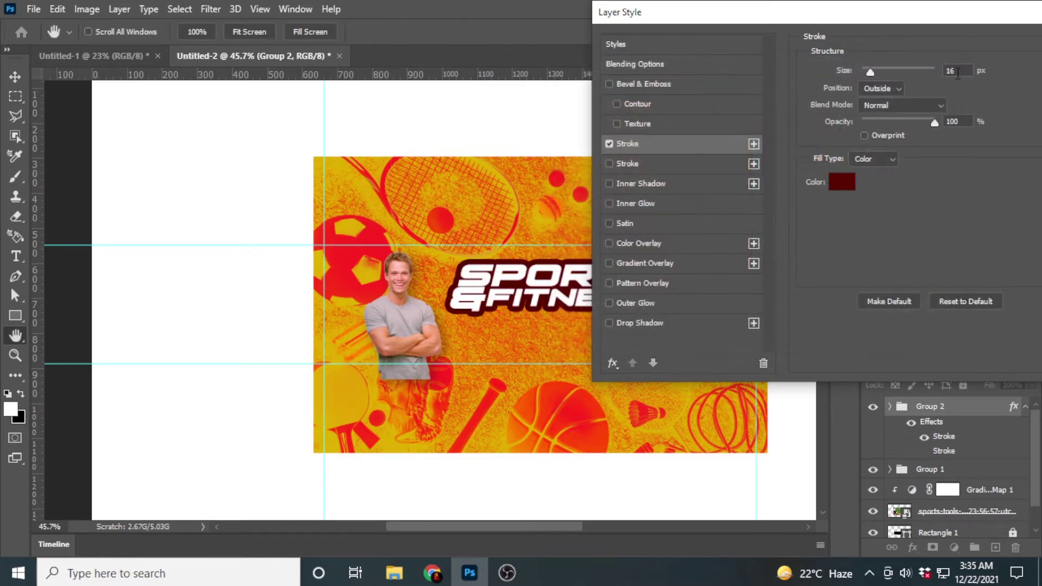
left_click(677, 162)
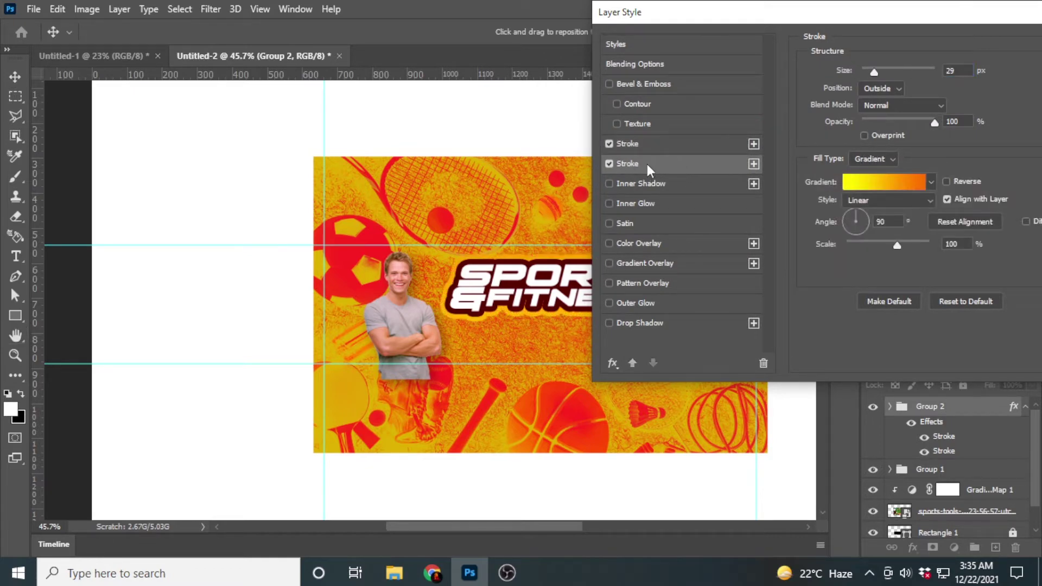
left_click(881, 189)
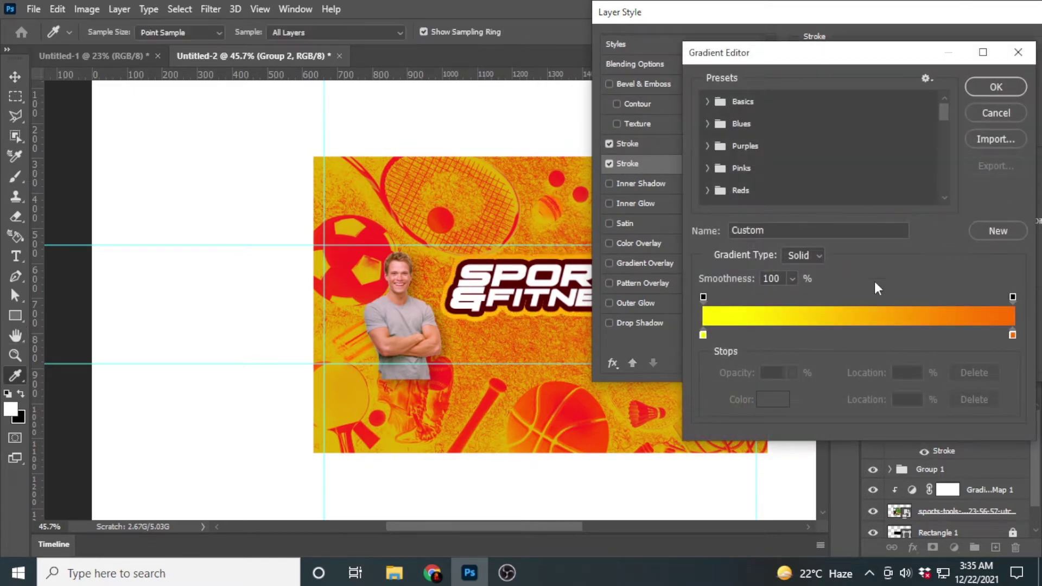
left_click(996, 87)
left_click_drag(885, 30, 687, 53)
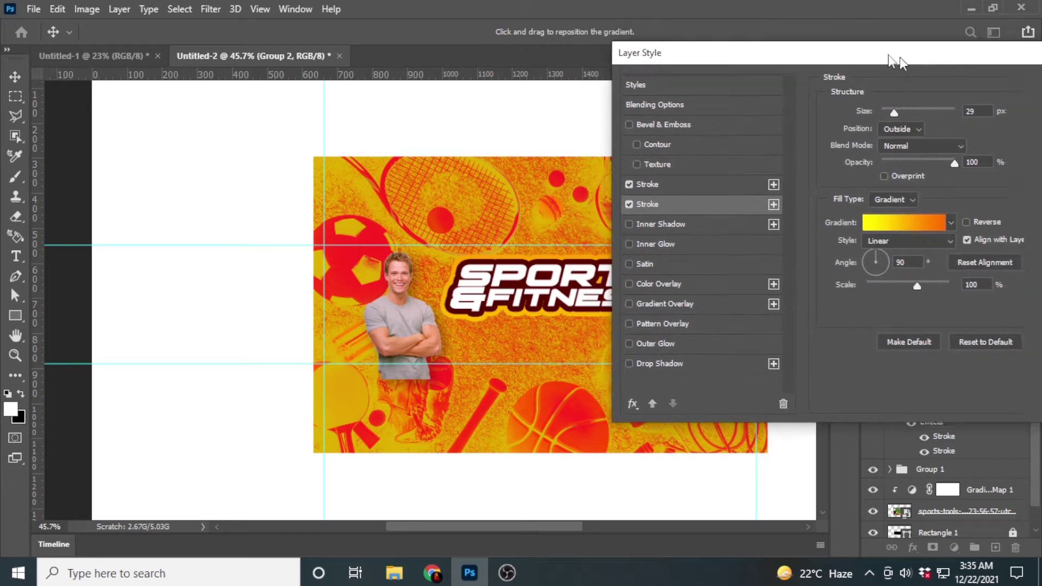
left_click(935, 67)
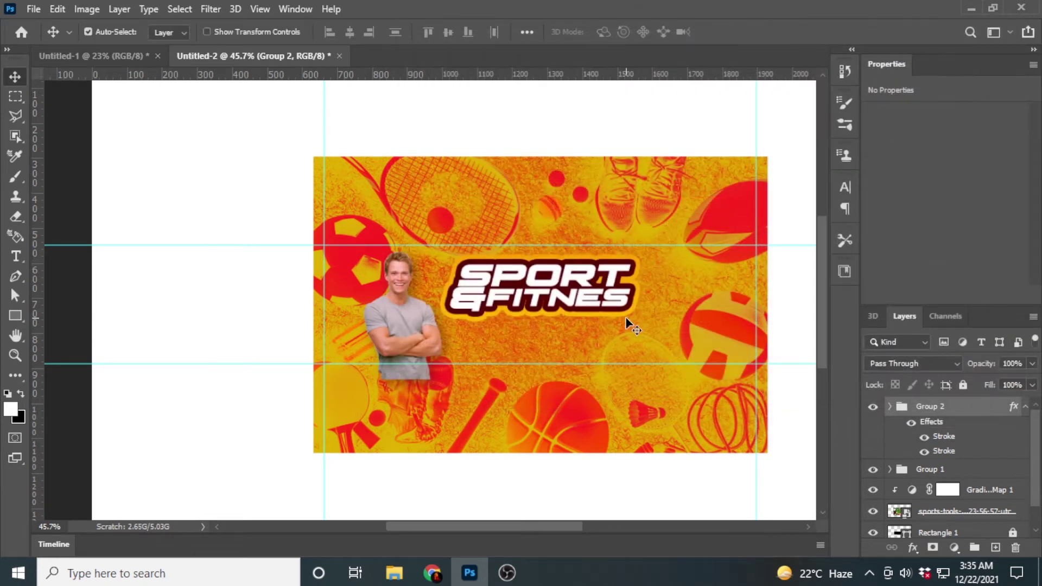
Add an orange (ff9c00) outer glow to the title group
right_click(933, 425)
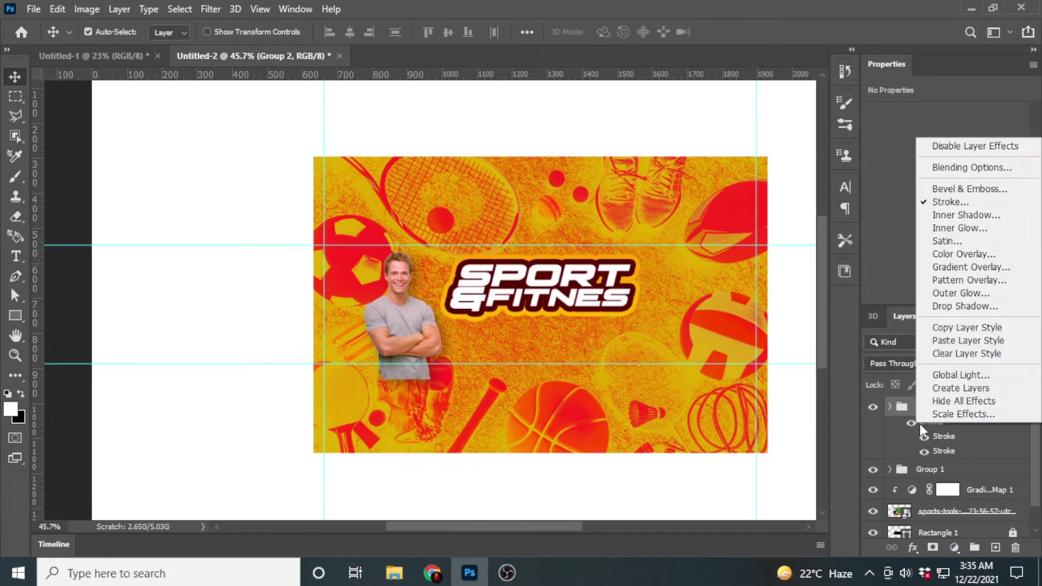
left_click(922, 426)
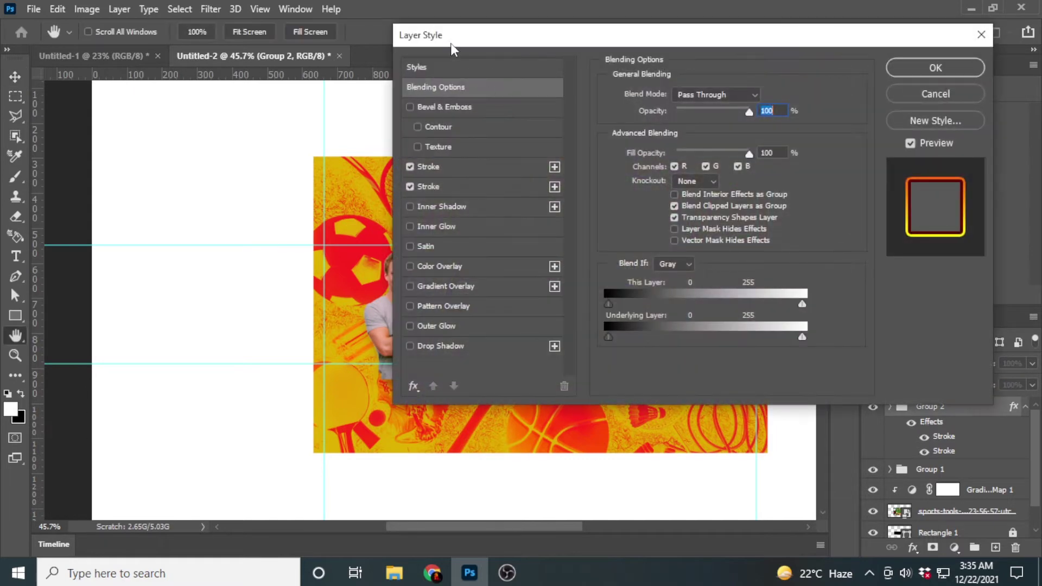
mouse_move(451, 38)
left_mouse_down()
mouse_move(675, 18)
mouse_move(667, 24)
left_mouse_up()
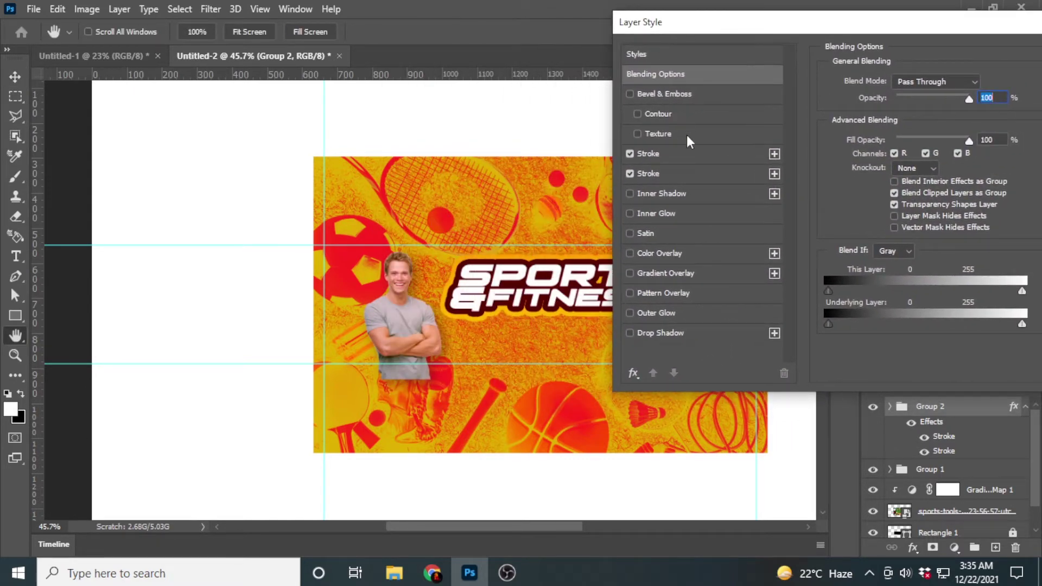
left_click(670, 313)
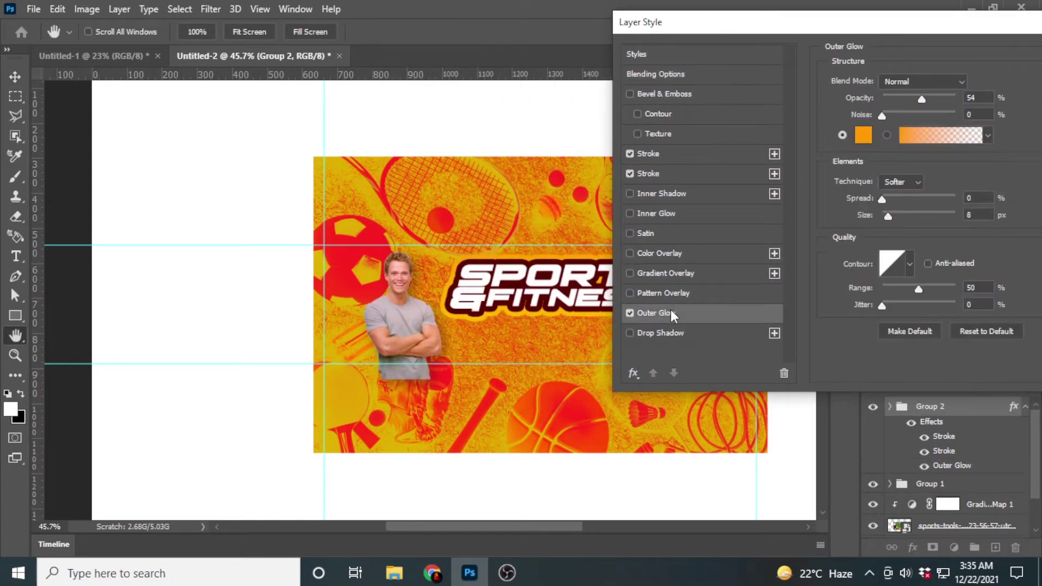
left_click(863, 134)
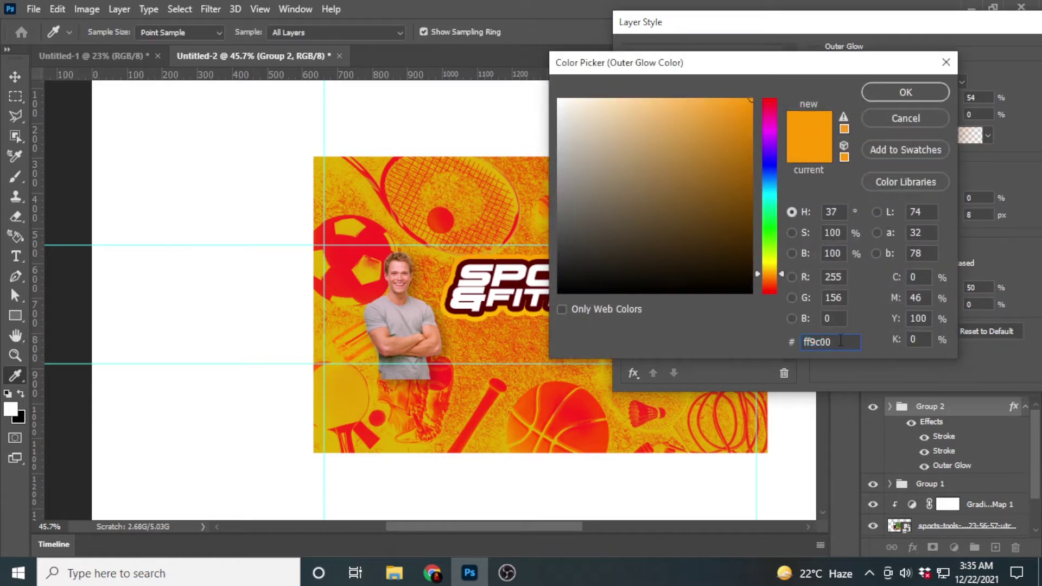
left_click(895, 94)
key("super+Down")
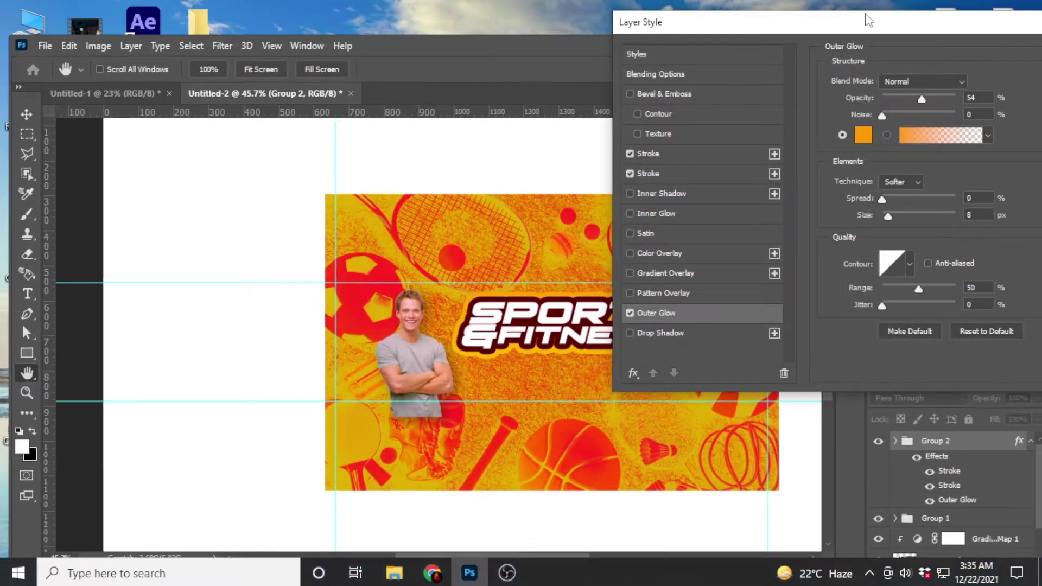
double_click(539, 53)
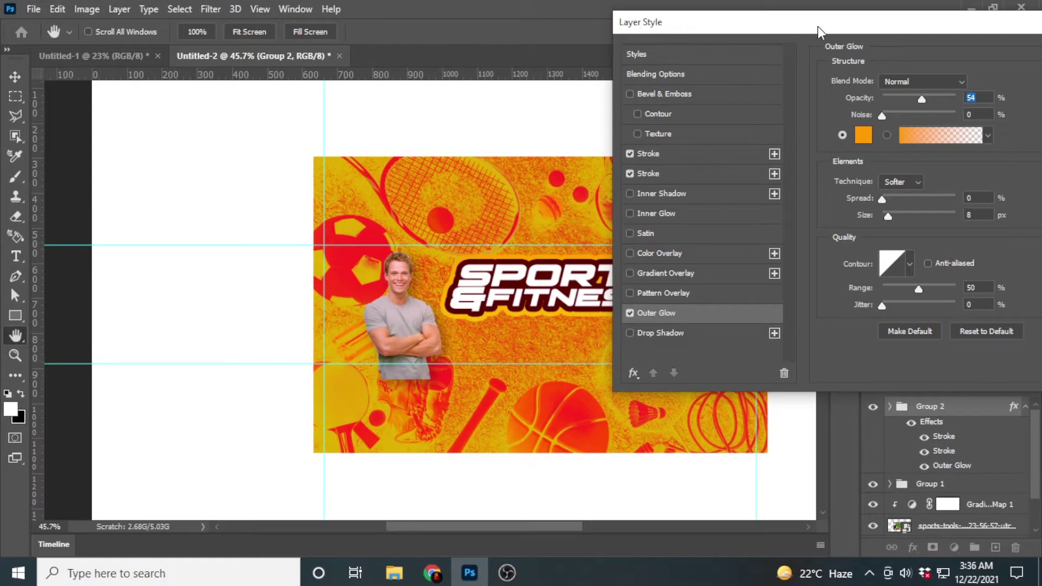
Add a drop shadow to the title and apply the layer styles
mouse_move(819, 32)
left_mouse_down()
mouse_move(699, 54)
mouse_move(664, 108)
left_mouse_up()
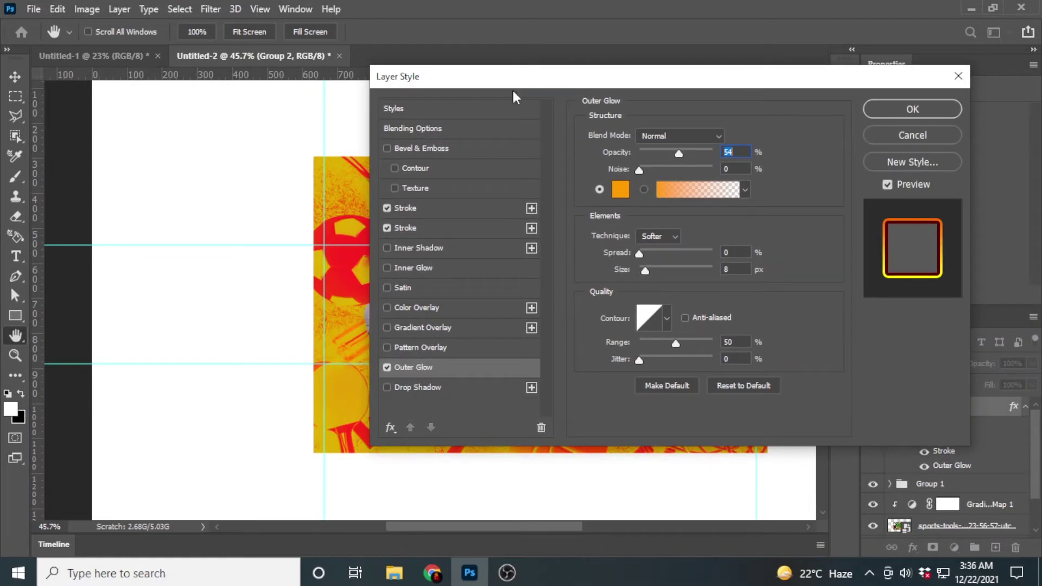
mouse_move(508, 82)
left_mouse_down()
mouse_move(704, 29)
mouse_move(818, 38)
left_mouse_up()
left_click(583, 335)
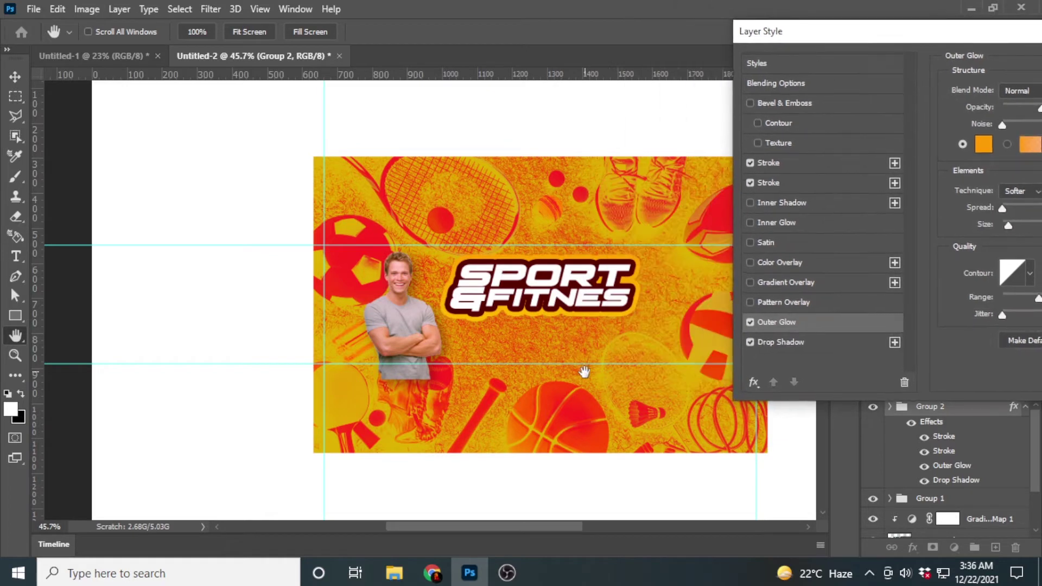
left_click(784, 341)
left_click_drag(651, 314, 654, 319)
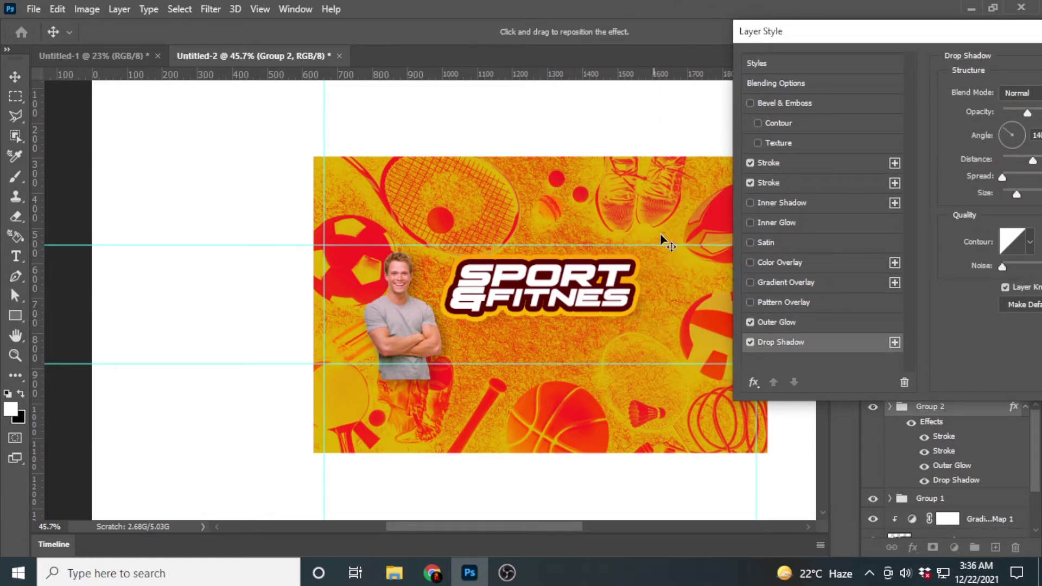
left_click_drag(882, 42, 570, 80)
left_click(923, 109)
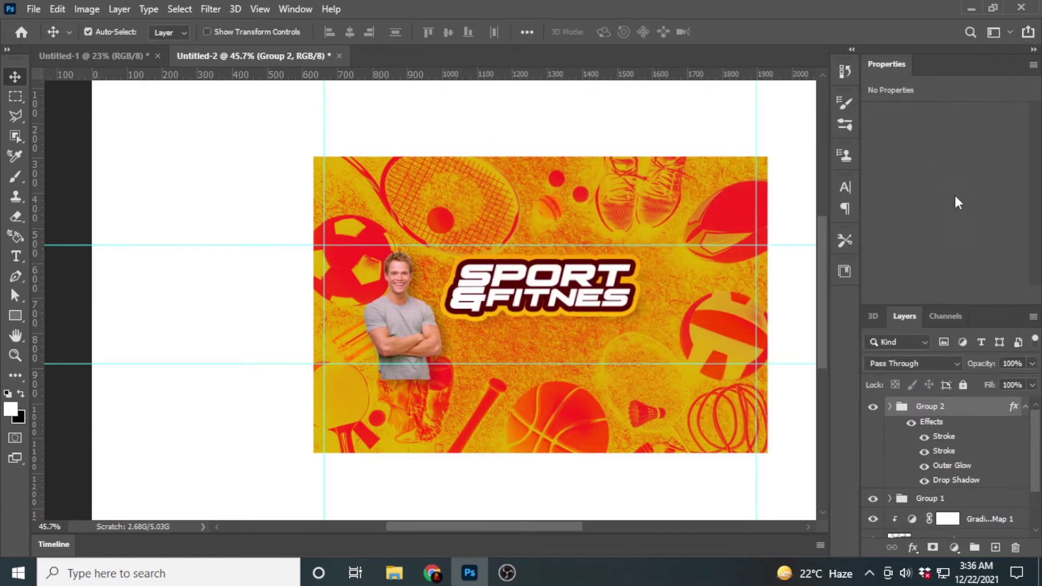
Enlarge the title group to 119.53% and skew it upward to -3.64°
left_click(1027, 407)
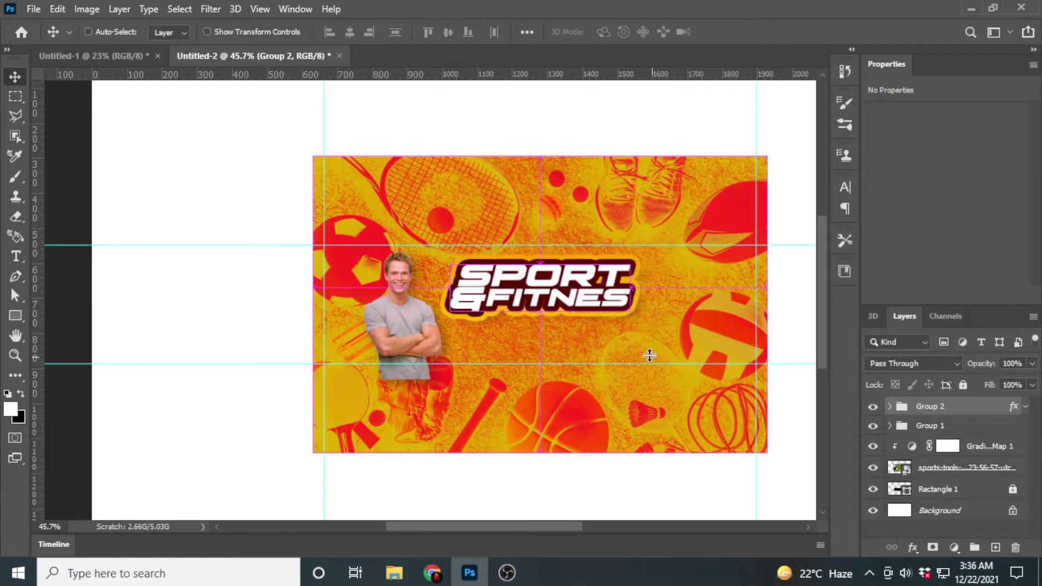
key("ctrl+t")
mouse_move(631, 290)
left_mouse_down()
mouse_move(631, 279)
mouse_move(633, 310)
mouse_move(618, 302)
mouse_move(651, 315)
left_mouse_up()
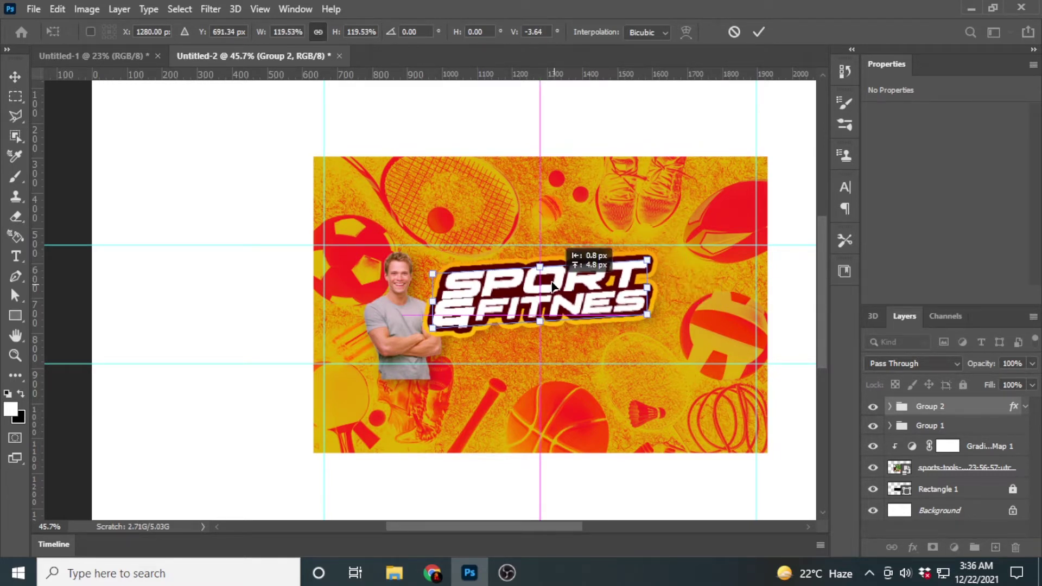
key("Return")
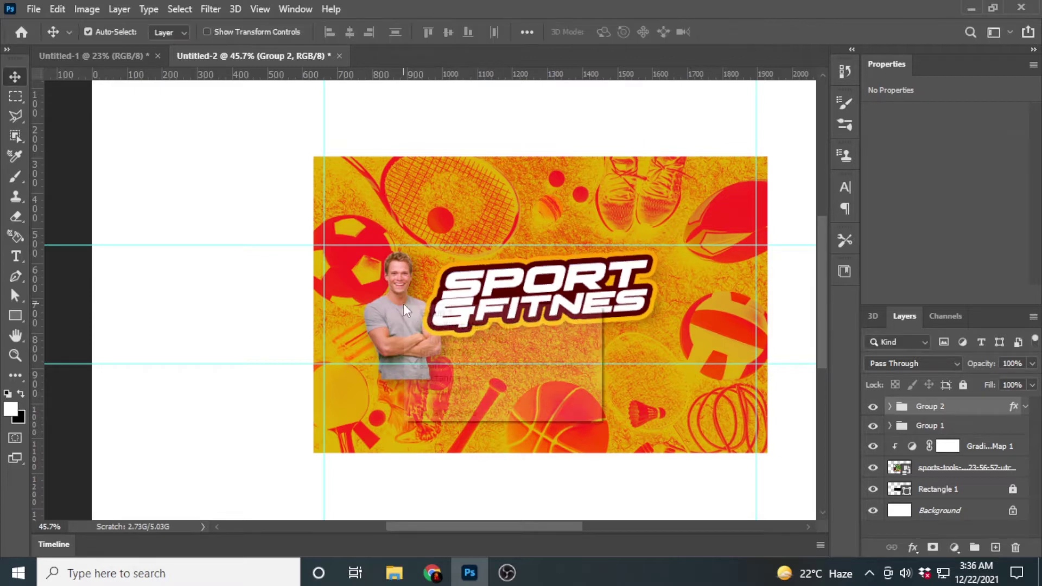
Move the man's Group 1 above the title's Group 2 in the layer stack
right_click(402, 304)
left_click(908, 427)
left_click_drag(922, 428, 926, 401)
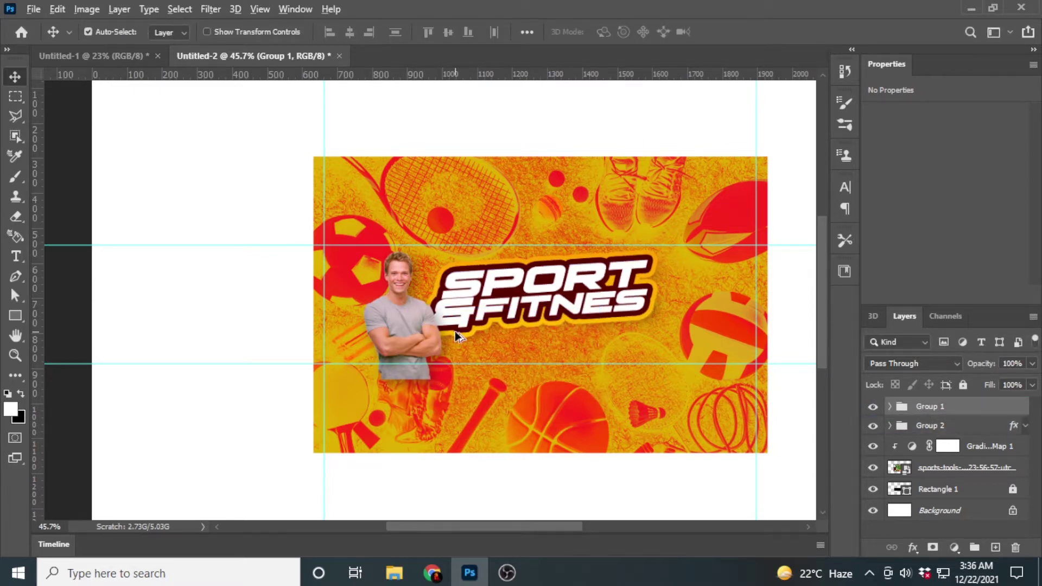
scroll(444, 330, "up", 3)
scroll(444, 330, "down", 2)
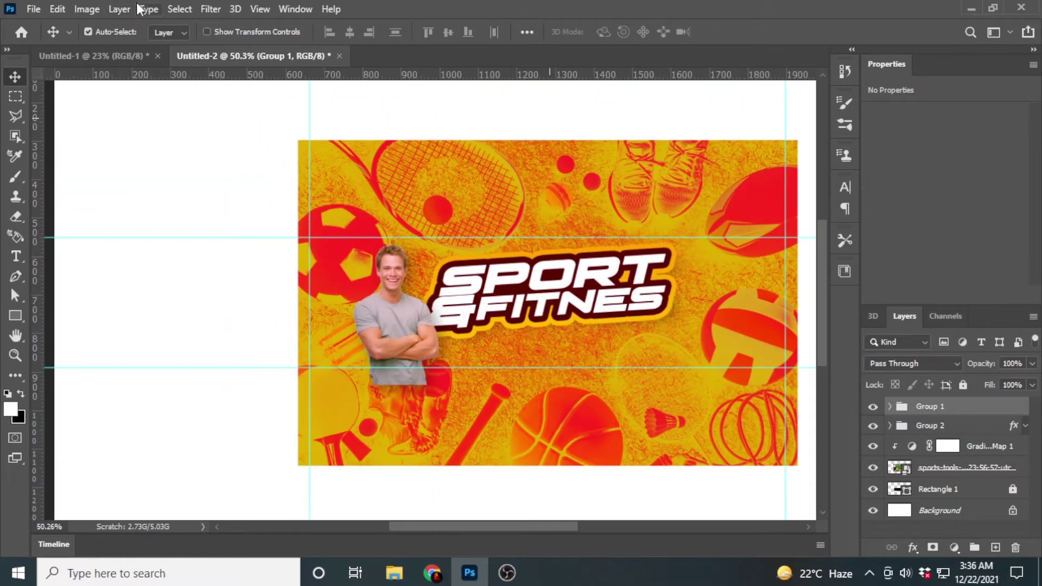
Place the outdoor-sport running photo as an embedded image
left_click(34, 8)
left_click(89, 312)
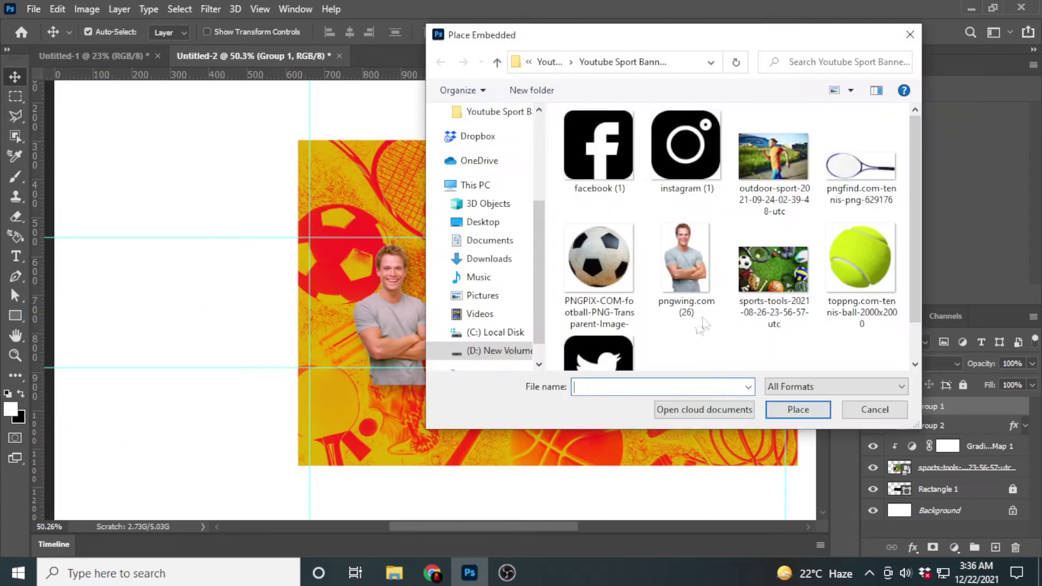
left_click(776, 162)
left_click(793, 407)
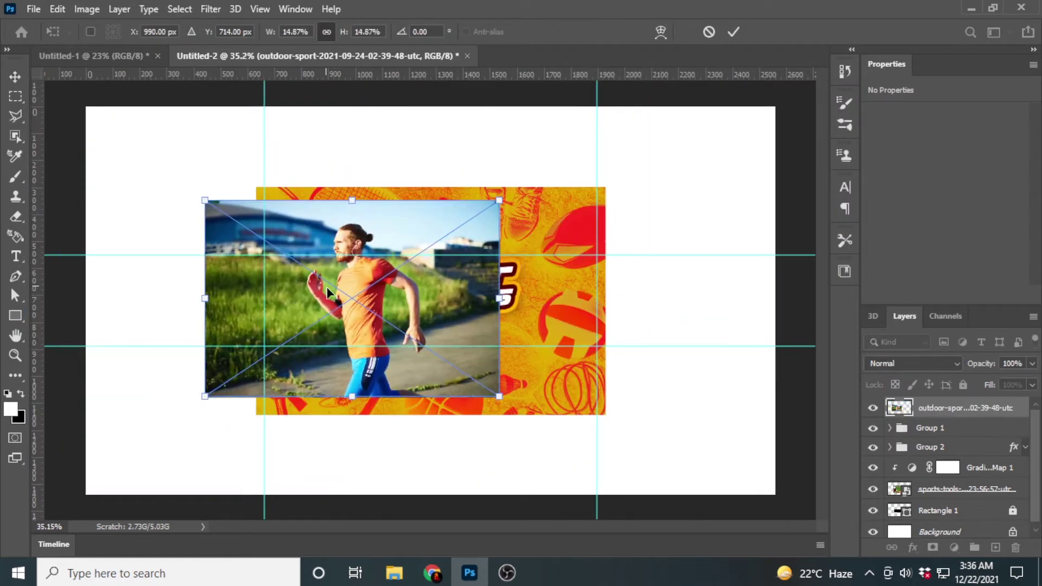
Shrink the runner photo at the banner's right and stack it above the Gradient Map
left_click_drag(327, 292, 503, 298)
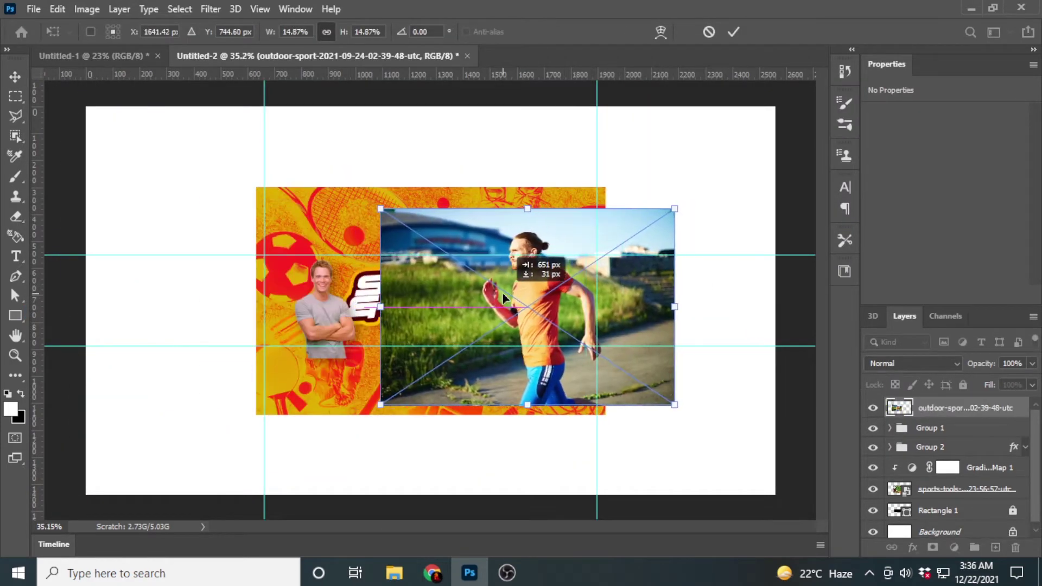
left_click_drag(530, 207, 528, 250)
left_click_drag(528, 408, 538, 371)
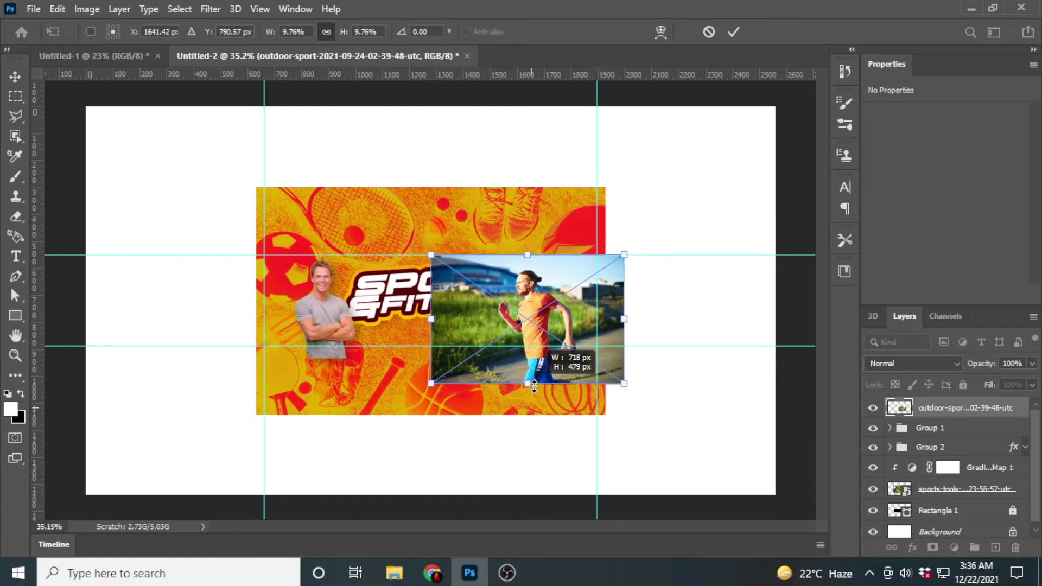
left_click(733, 31)
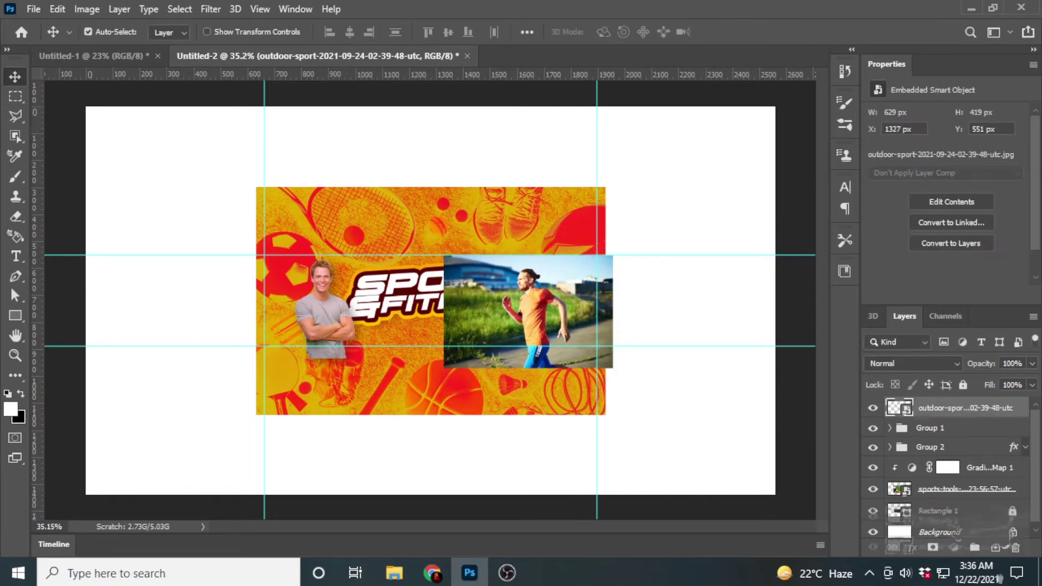
mouse_move(966, 404)
left_mouse_down()
mouse_move(974, 510)
mouse_move(971, 496)
left_mouse_up()
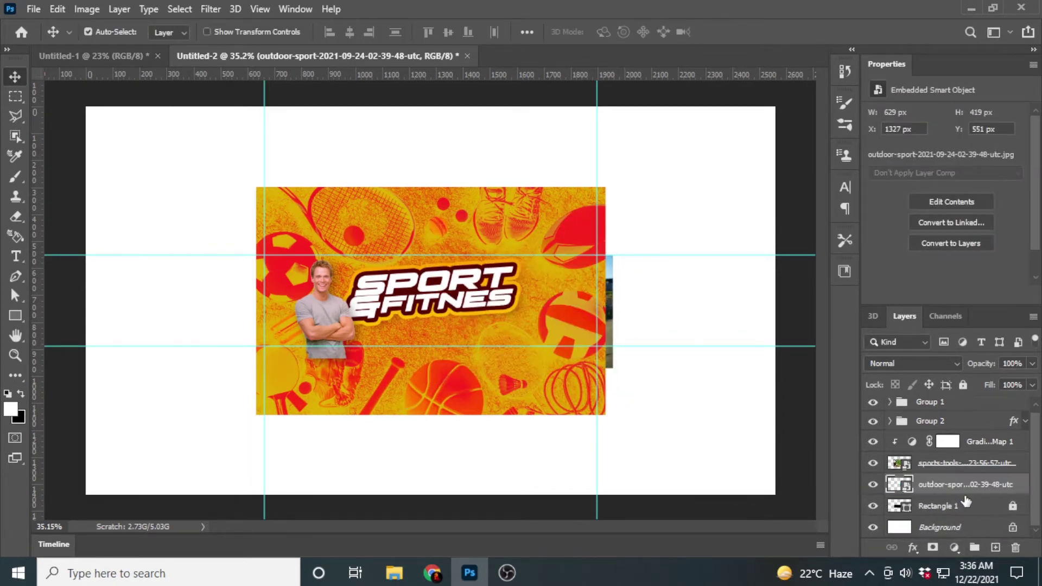
left_click_drag(971, 442, 942, 445)
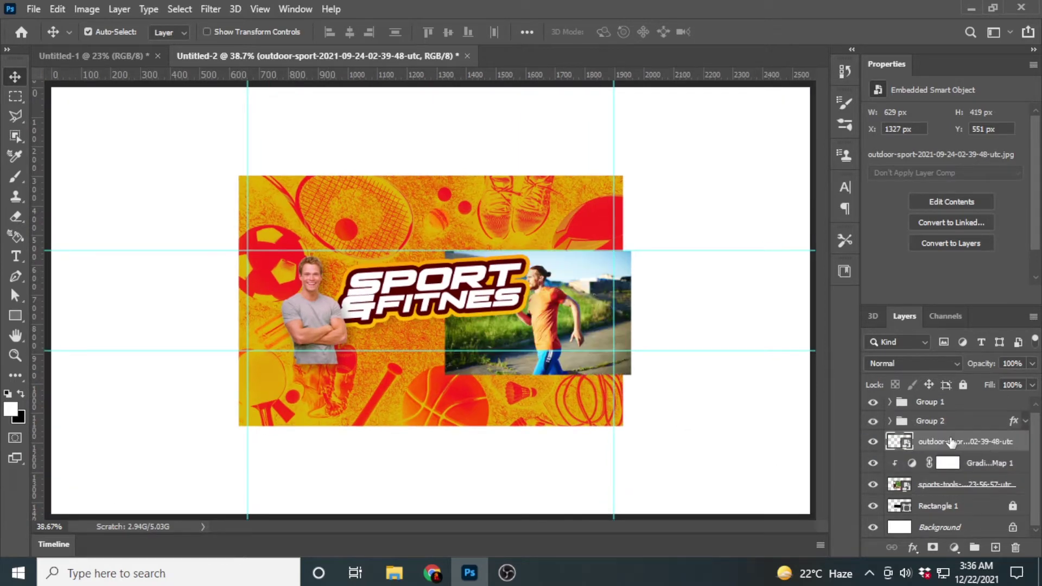
Nudge the runner photo slightly and set its blend mode to Vivid Light
scroll(558, 290, "up", 1)
mouse_move(560, 292)
left_mouse_down()
mouse_move(565, 306)
mouse_move(568, 296)
left_mouse_up()
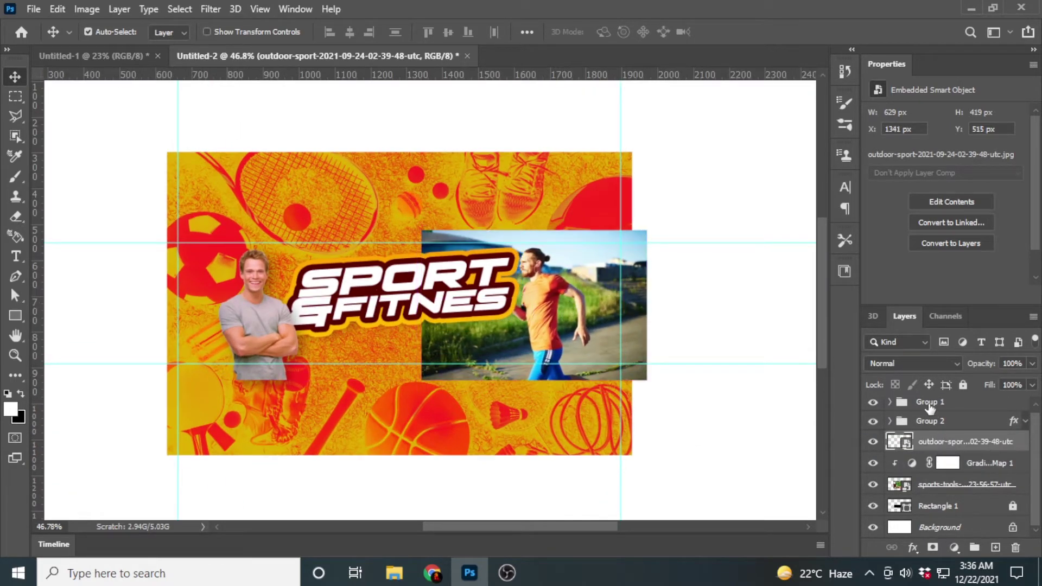
left_click(911, 363)
left_click(901, 446)
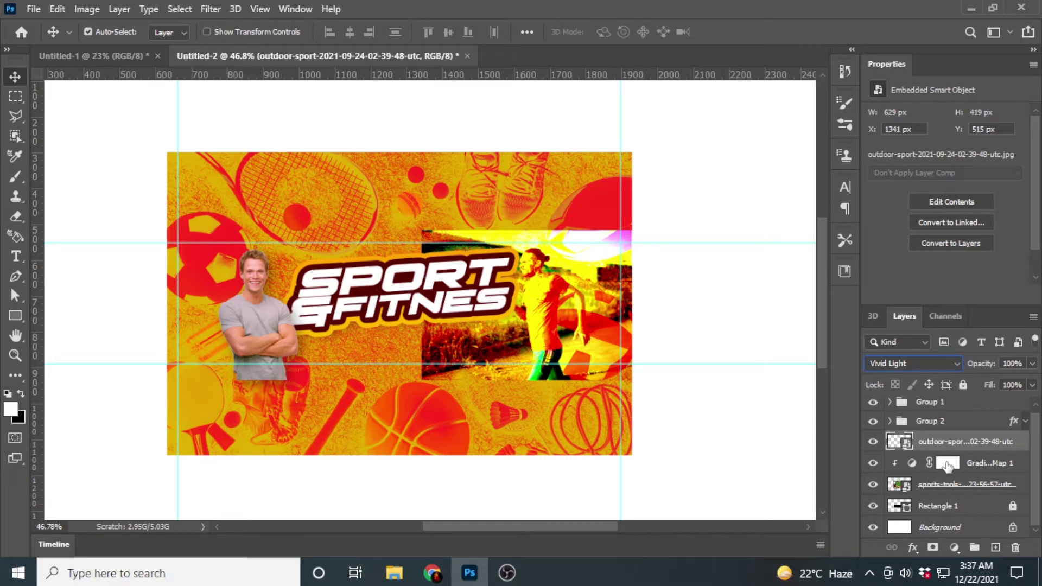
Add a layer mask and pick the first Free Fog brush, rotated about -88°
left_click(931, 549)
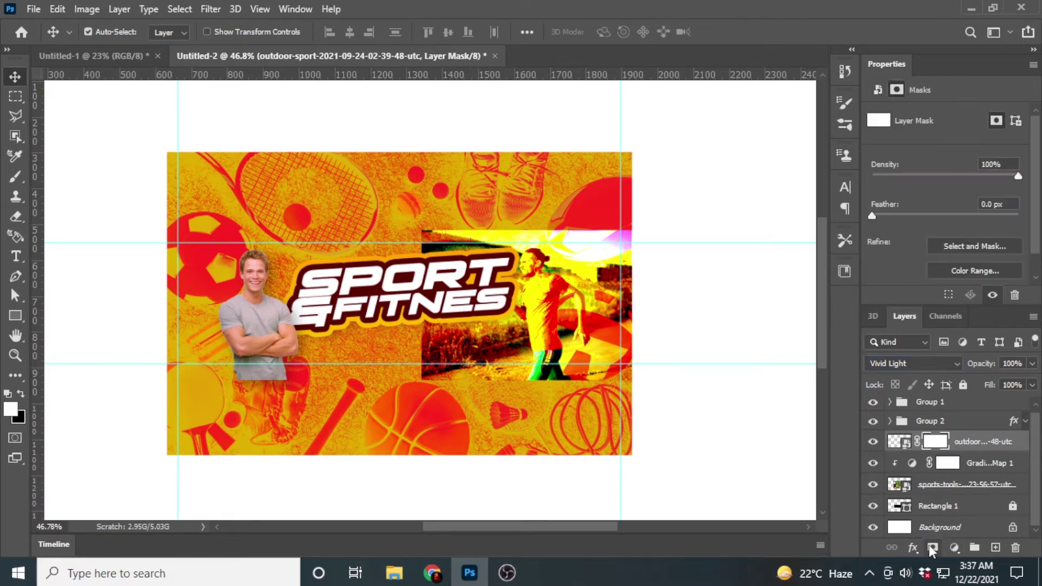
key("b")
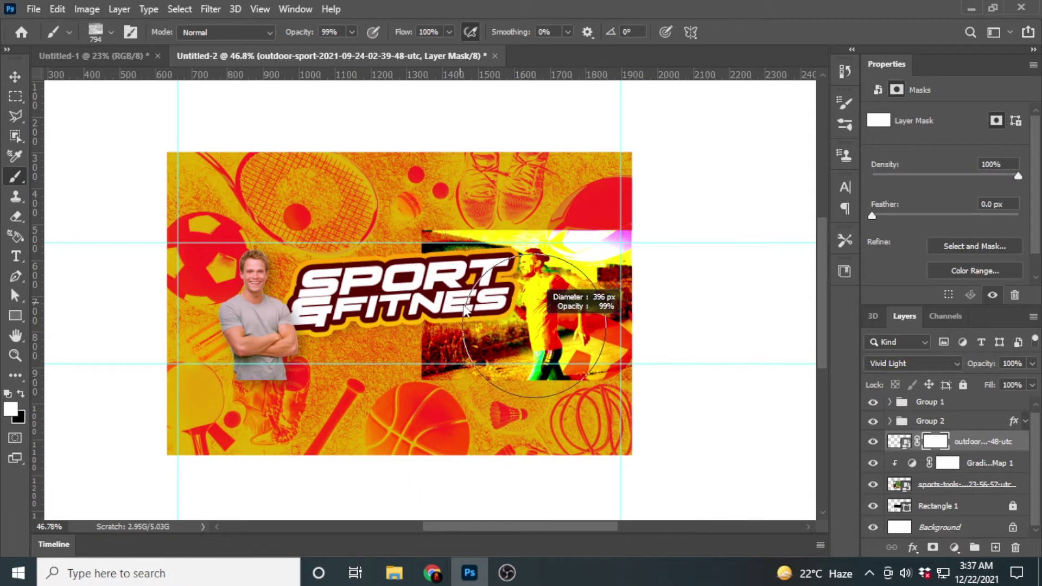
right_click(418, 274)
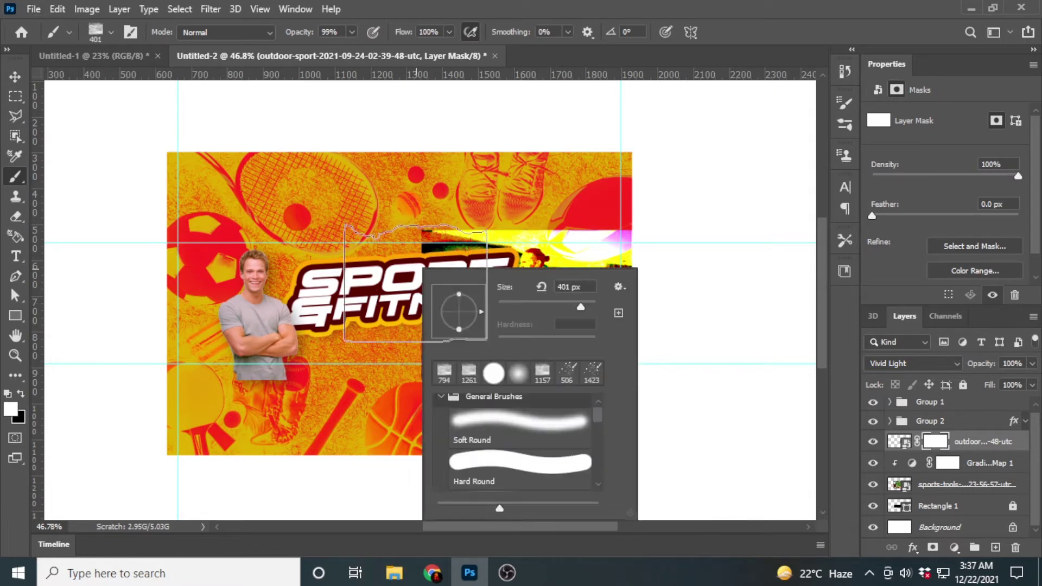
left_click(440, 398)
scroll(467, 455, "down", 2)
scroll(472, 472, "down", 1)
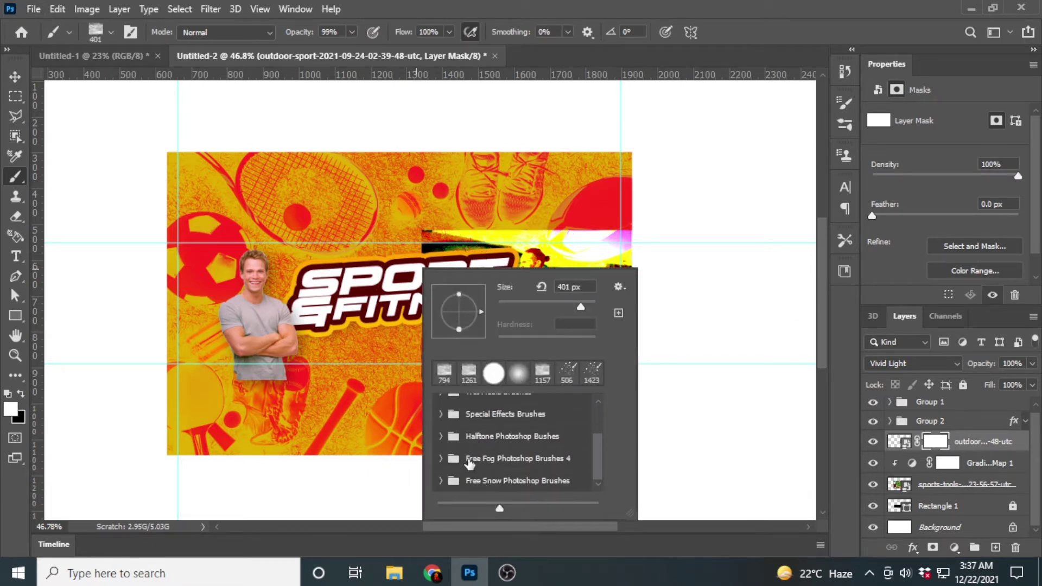
left_click(441, 458)
left_click(493, 477)
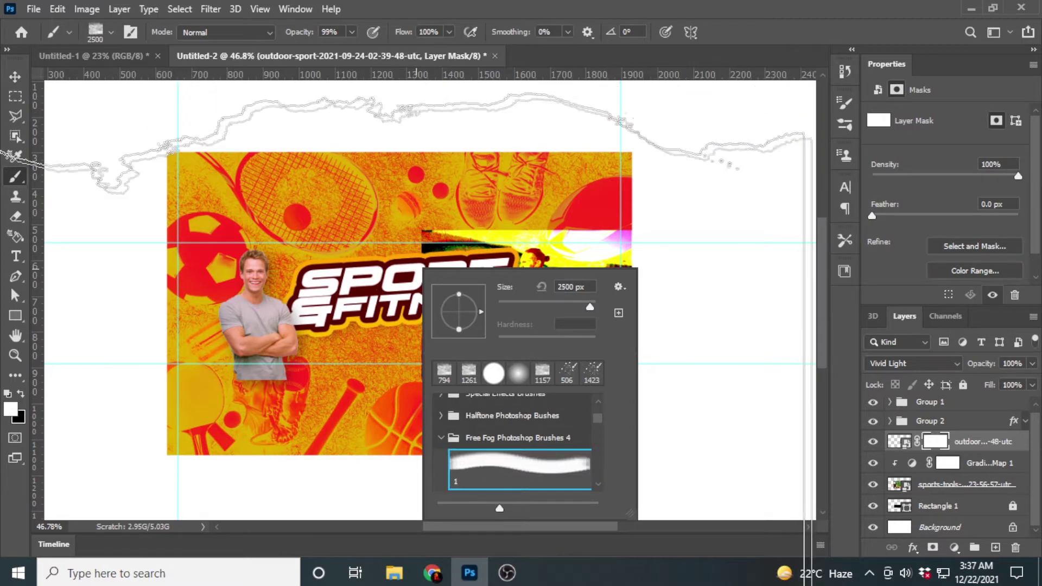
left_click_drag(480, 317, 460, 333)
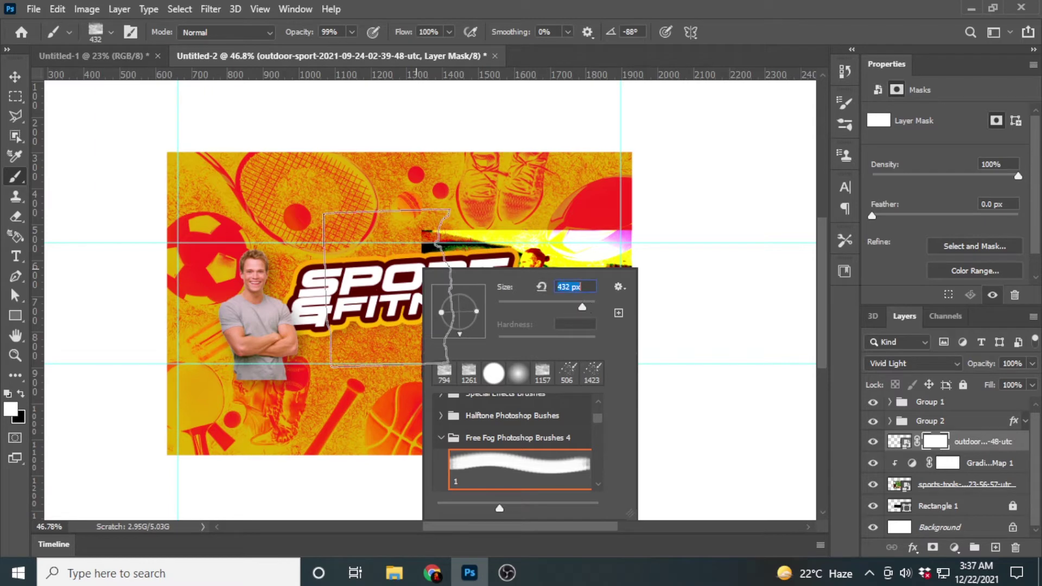
left_click(604, 58)
Paint black on the mask to fade the dark area beside the runner
key("bracketright")
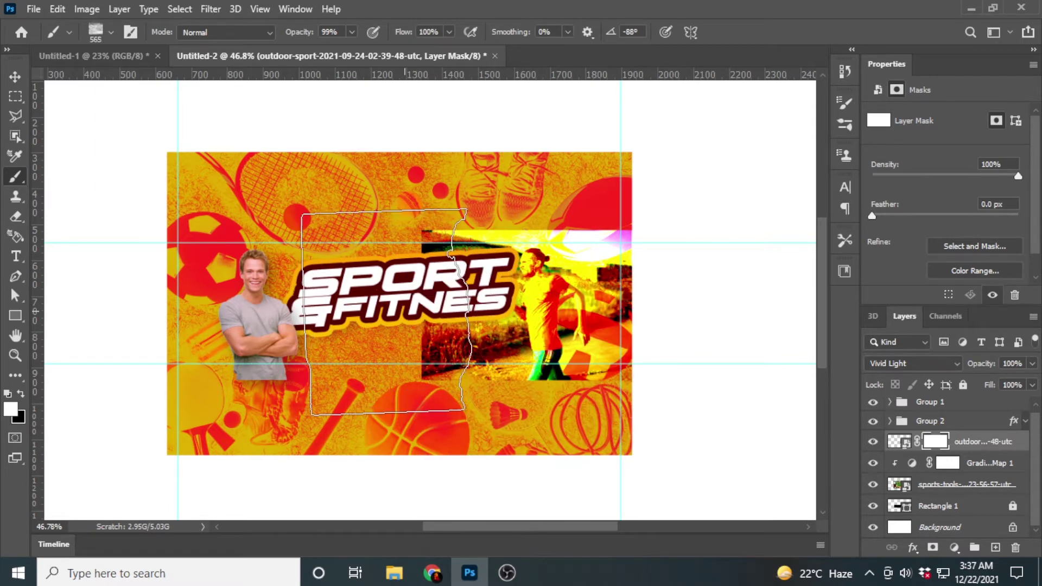
left_click(21, 393)
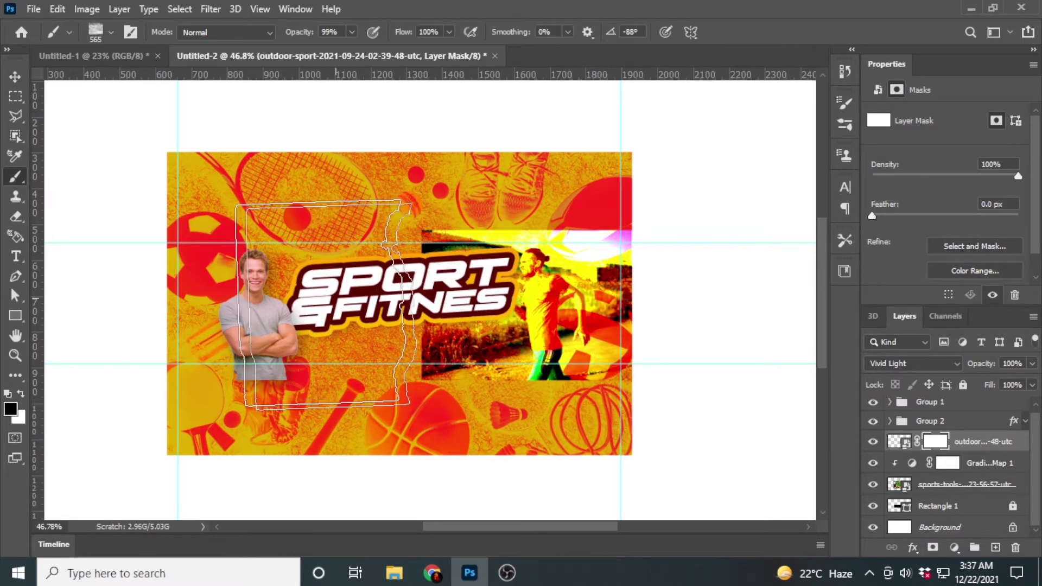
left_click_drag(391, 293, 461, 336)
left_click_drag(475, 469, 499, 353)
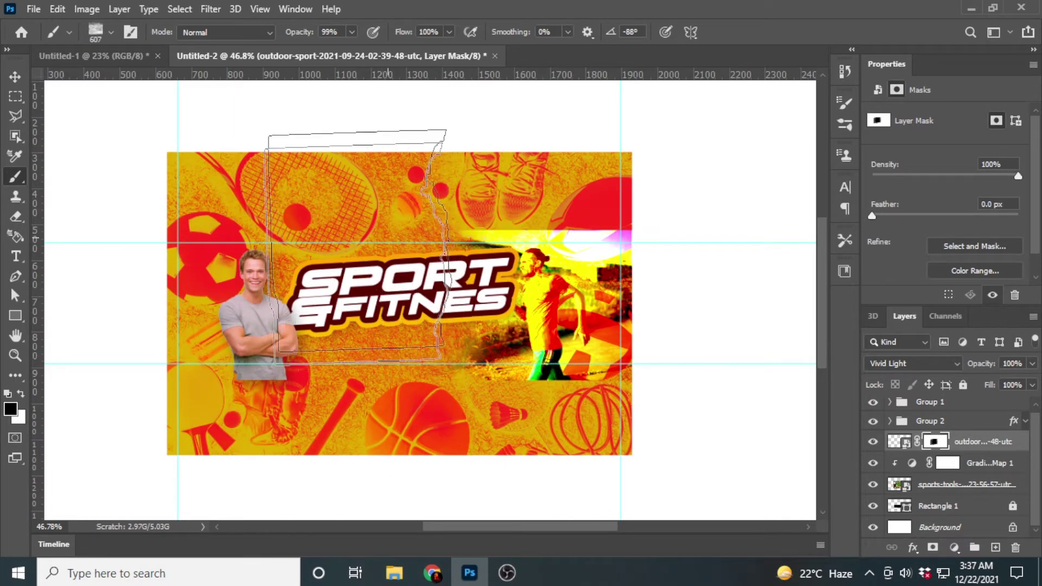
left_click_drag(412, 314, 358, 339)
scroll(348, 338, "down", 2)
scroll(346, 338, "down", 1)
Rotate the fog brush tip to about -55°
right_click(412, 348)
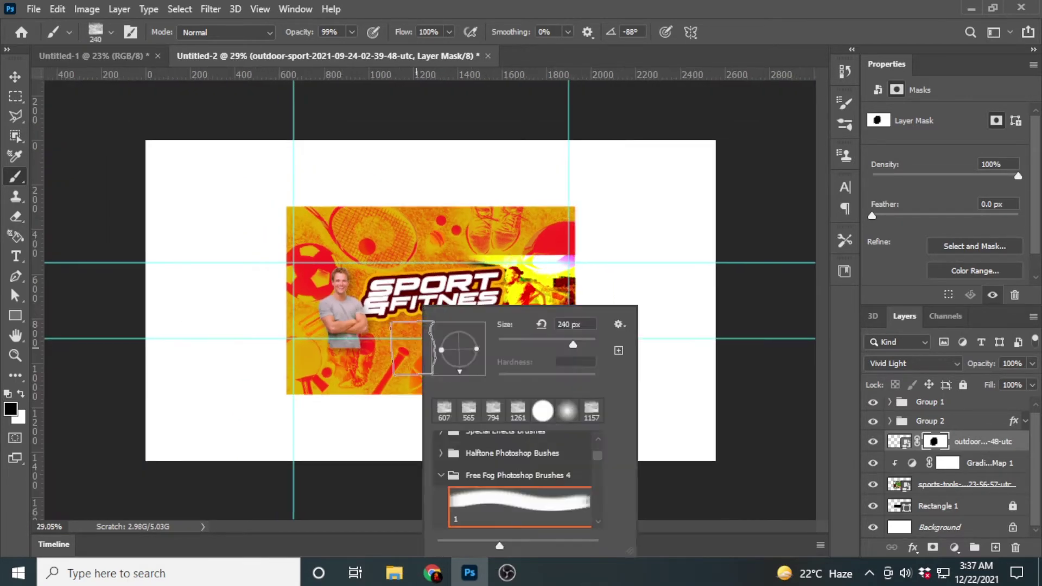
left_click_drag(472, 372, 474, 371)
key("Return")
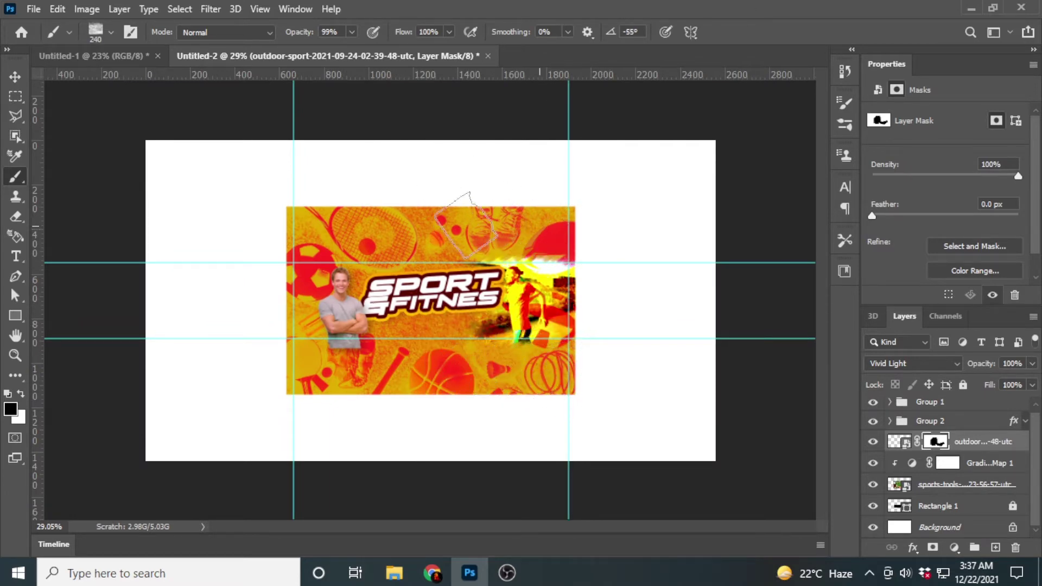
scroll(529, 228, "up", 1)
scroll(493, 371, "up", 2)
scroll(494, 371, "down", 1)
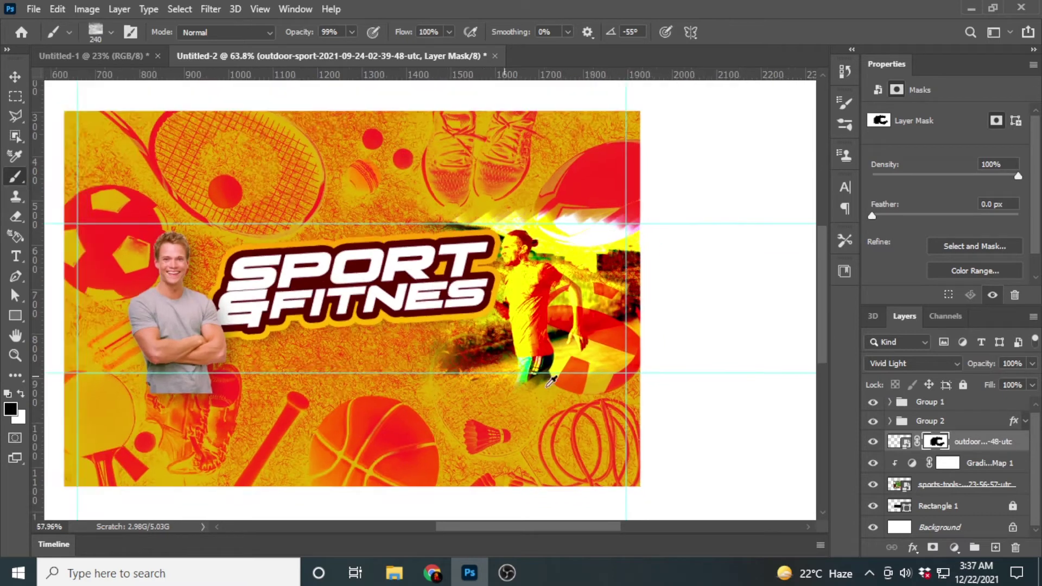
scroll(494, 371, "down", 2)
Lower the runner photo's opacity to 61%
left_click(15, 77)
scroll(559, 309, "up", 1)
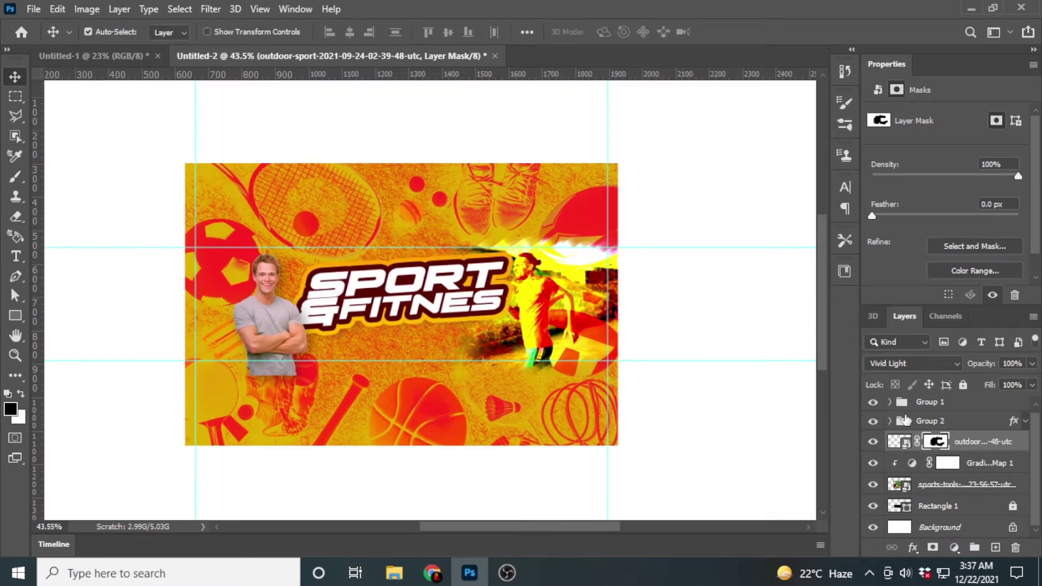
left_click(900, 443)
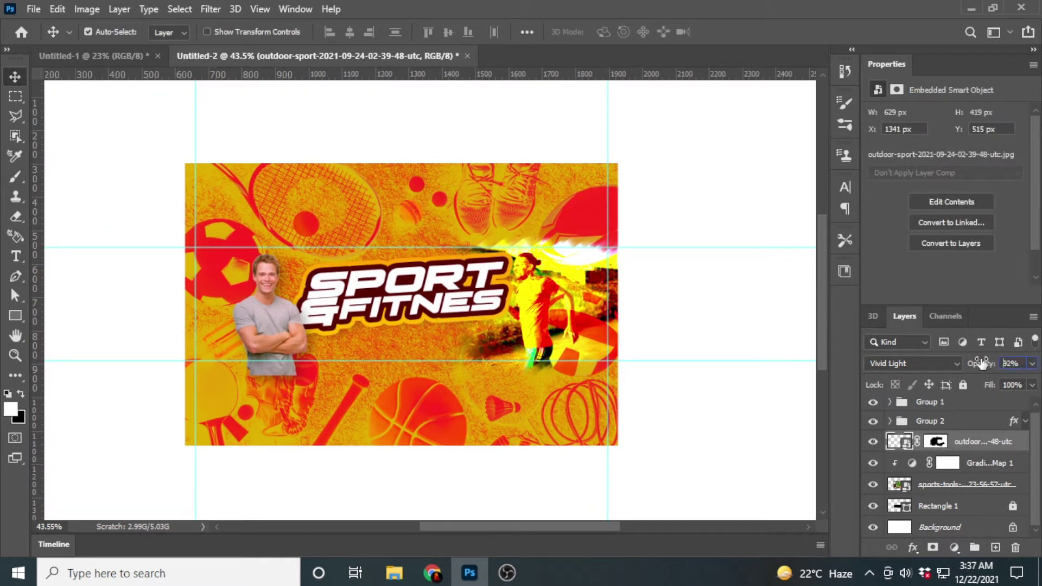
left_click_drag(982, 362, 963, 356)
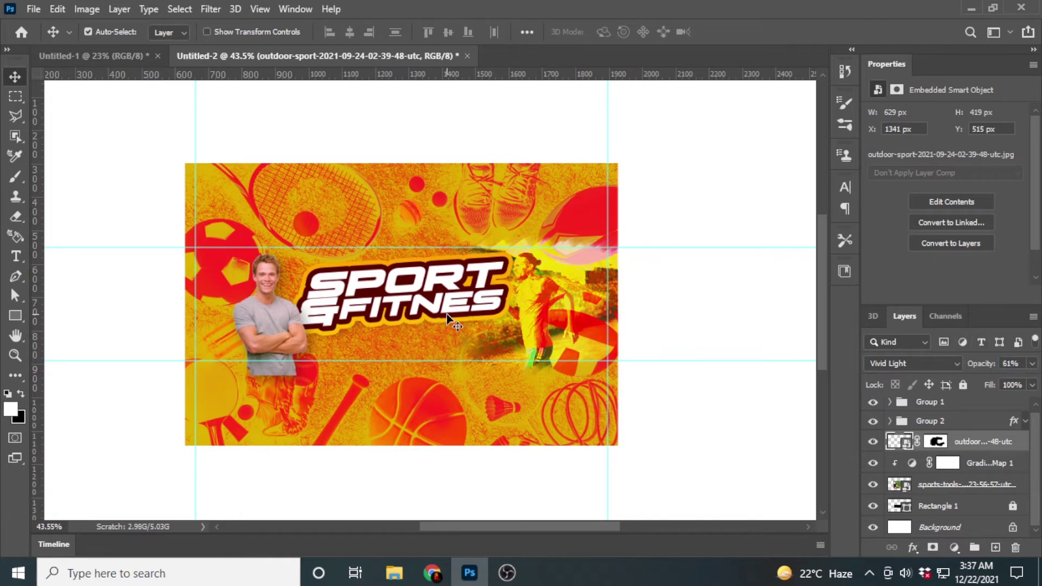
Nudge the SPORT title group slightly left
right_click(465, 277)
left_click(495, 277)
left_click_drag(491, 275, 483, 273)
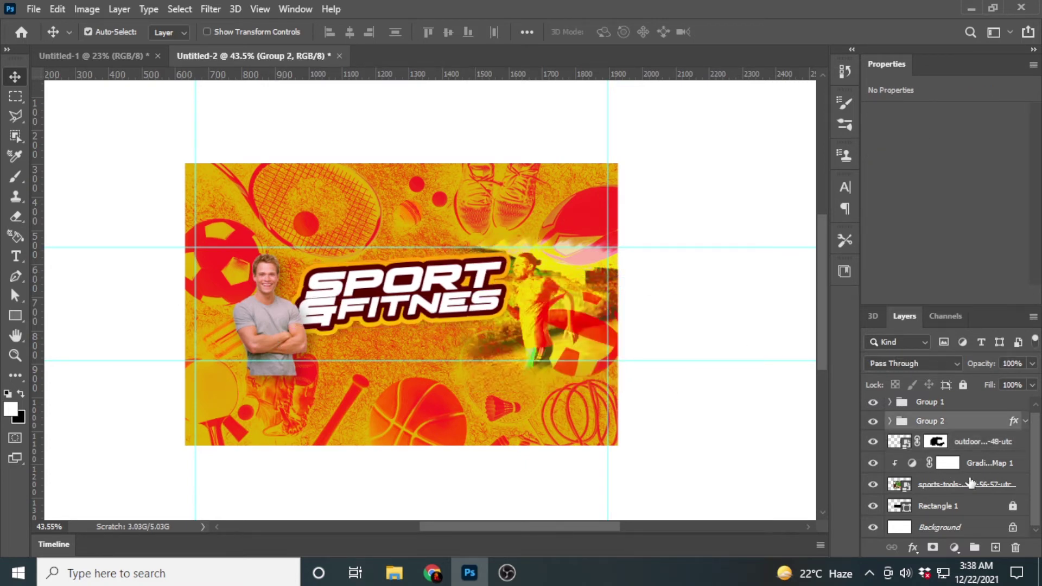
left_click(960, 508)
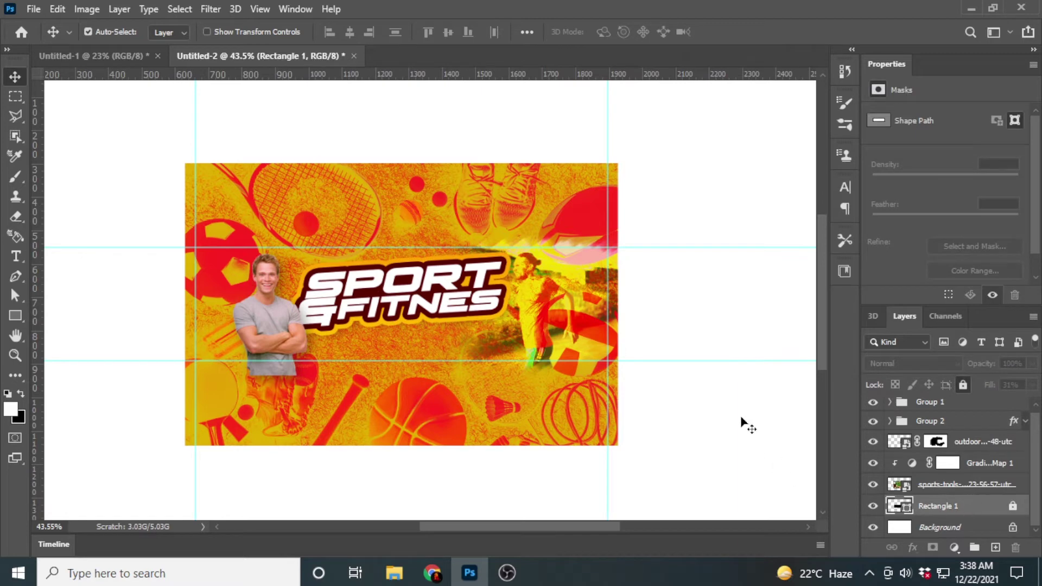
Embed the football image, shrink it and stack it above the runner photo
left_click(30, 11)
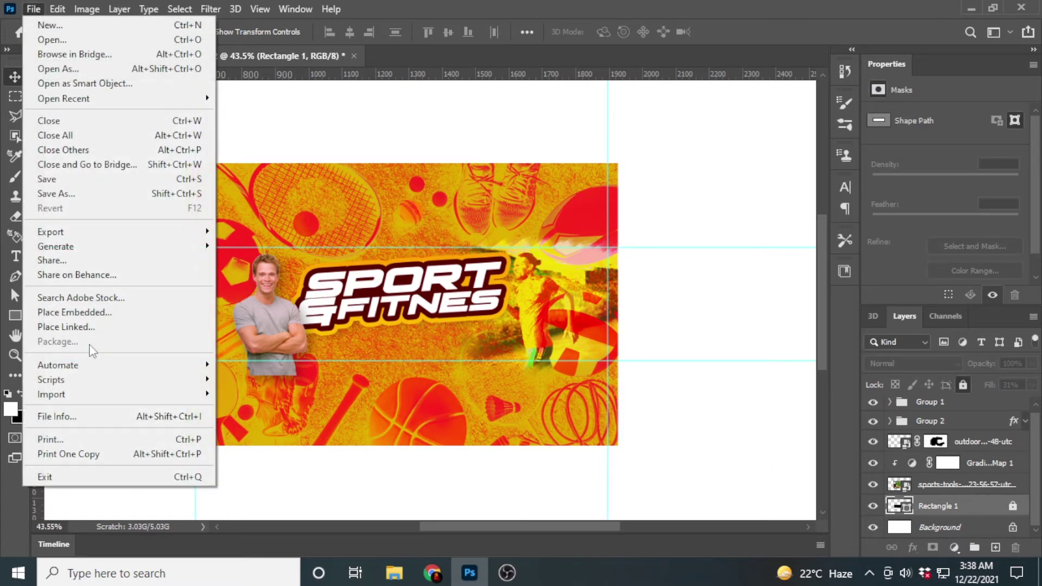
left_click(99, 315)
left_click(599, 260)
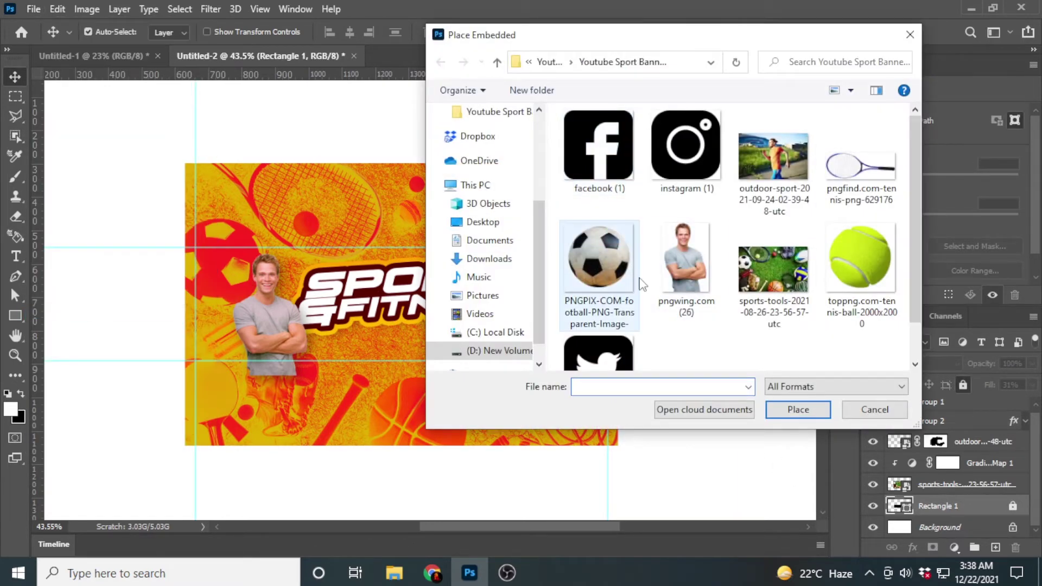
left_click(784, 410)
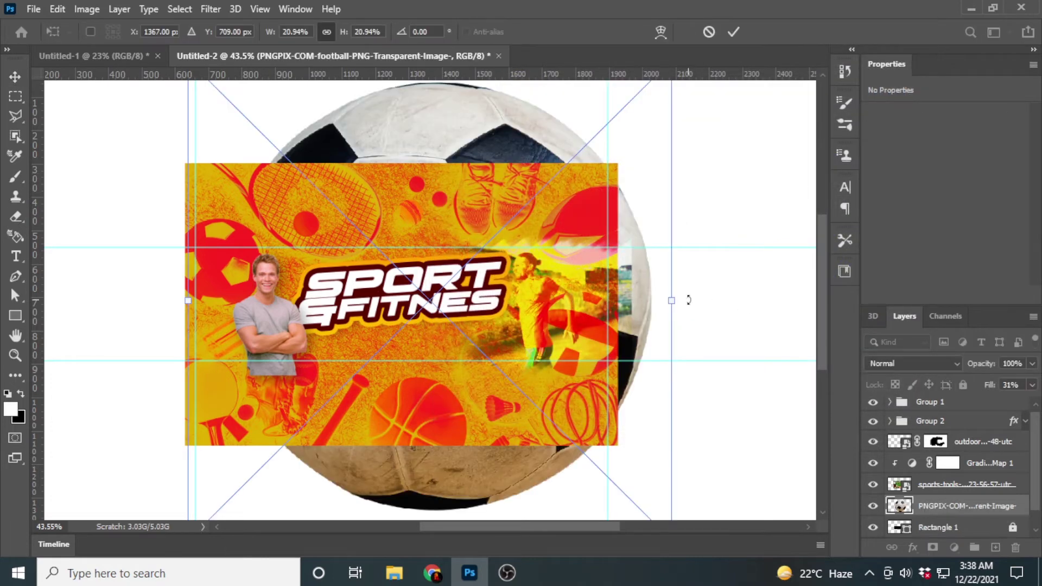
left_click_drag(651, 300, 391, 299)
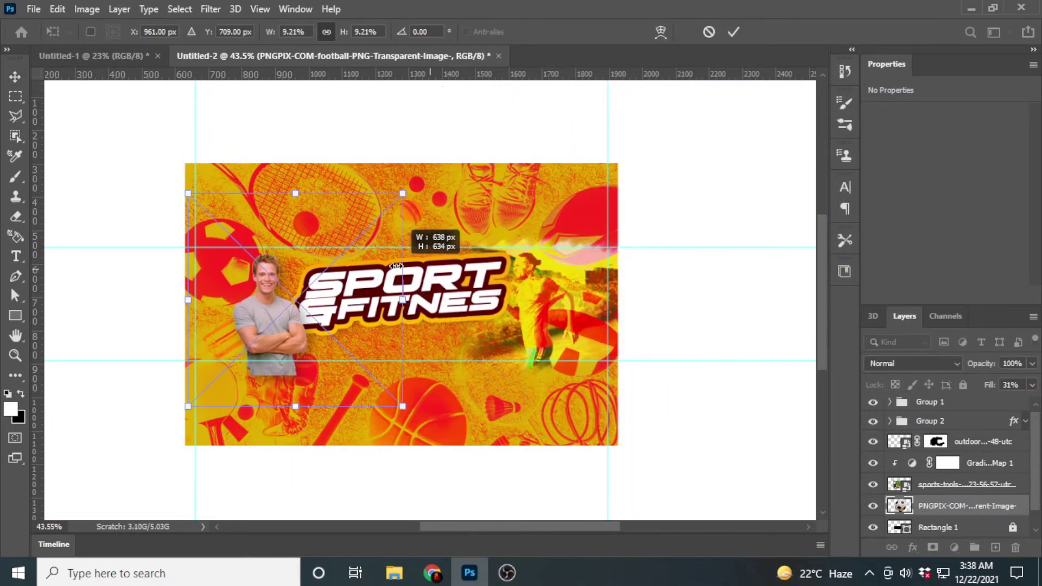
left_click(733, 31)
left_click_drag(944, 507, 885, 419)
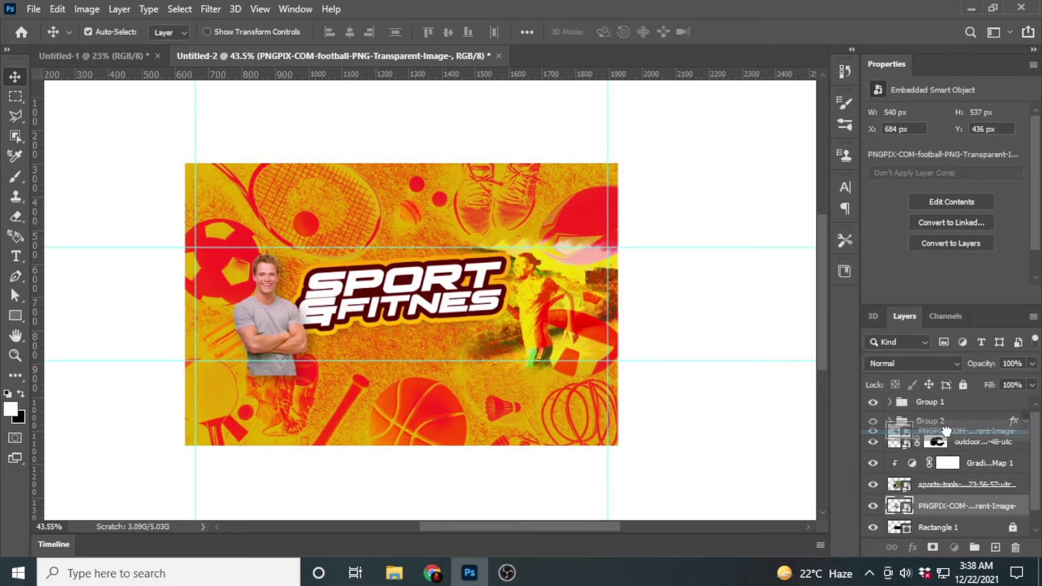
Resize the football to about 157 px and place it at the man's lower left
key("ctrl+t")
left_click_drag(372, 208, 264, 324)
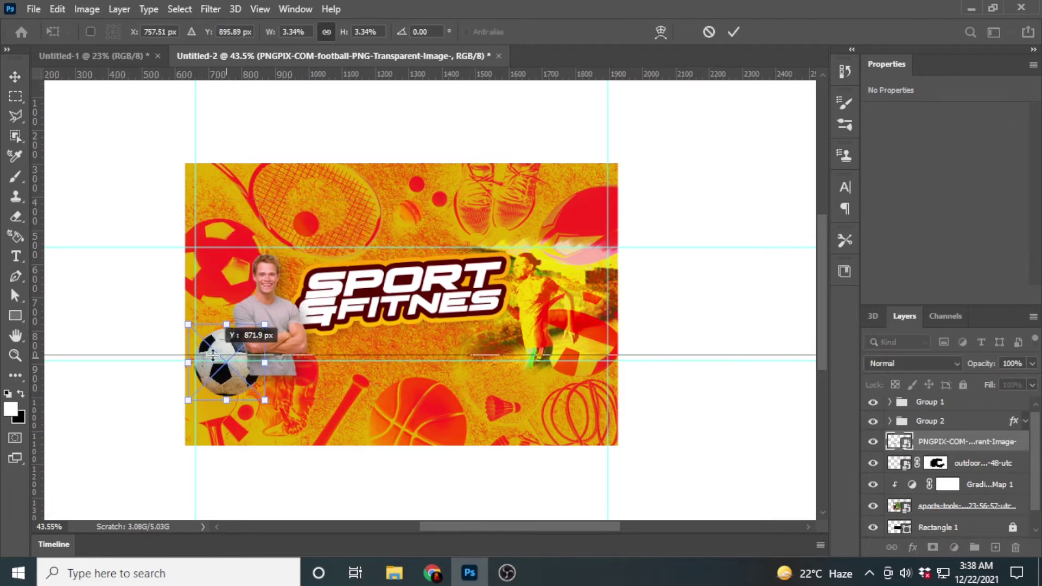
left_click_drag(211, 353, 337, 364)
left_click_drag(265, 324, 213, 353)
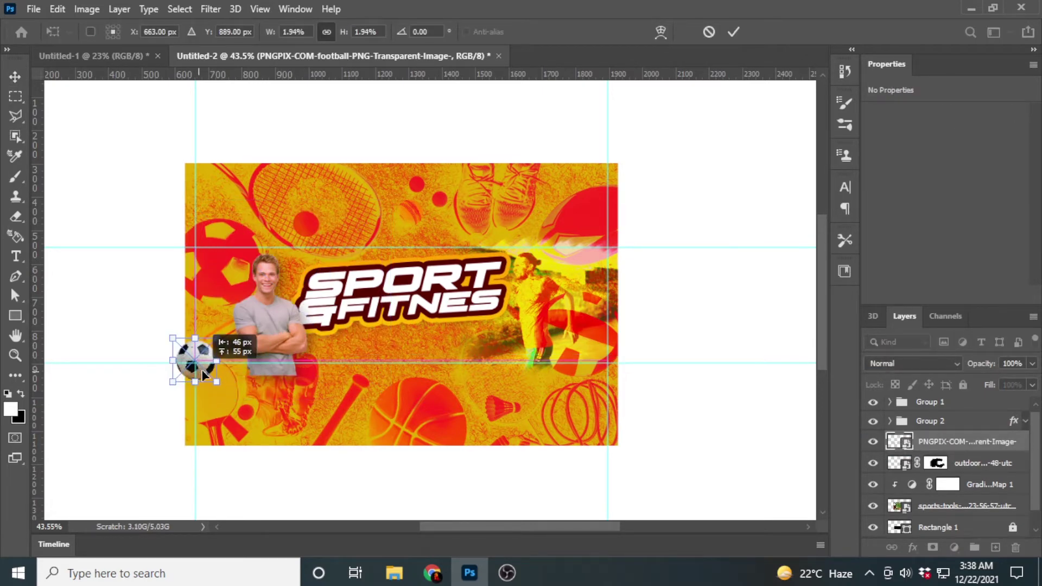
left_click(733, 32)
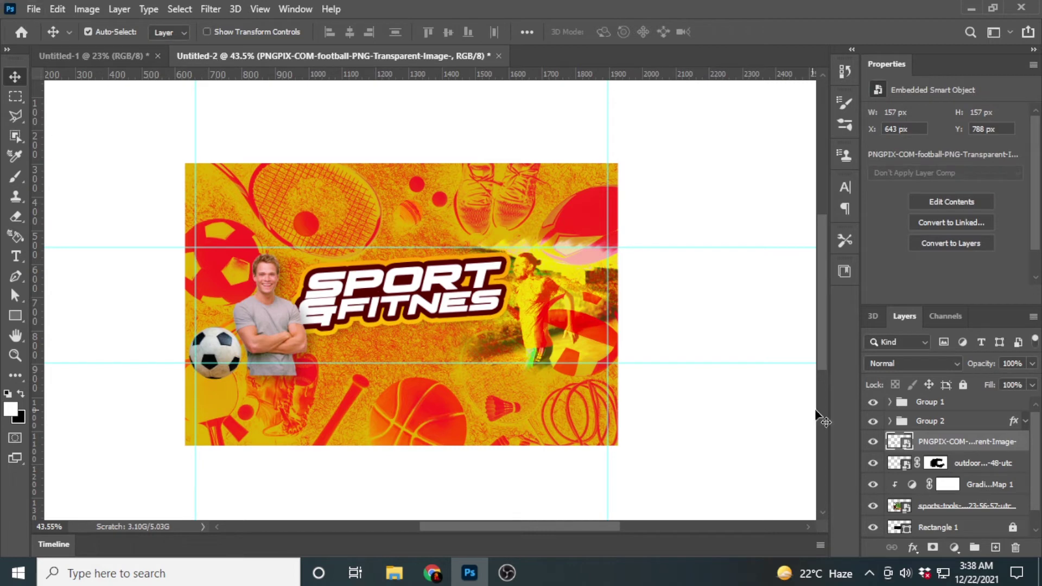
Embed the tennis racket image, shrink it and move its layer to the top
left_click(34, 9)
left_click(71, 311)
double_click(919, 84)
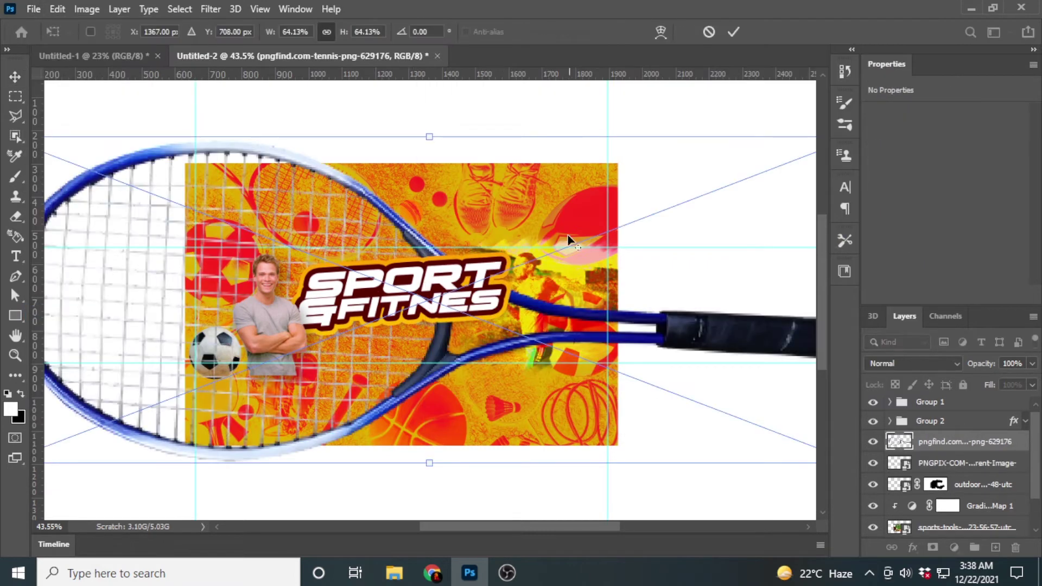
mouse_move(565, 239)
left_mouse_down()
mouse_move(457, 294)
mouse_move(507, 388)
mouse_move(488, 350)
left_mouse_up()
left_click(733, 32)
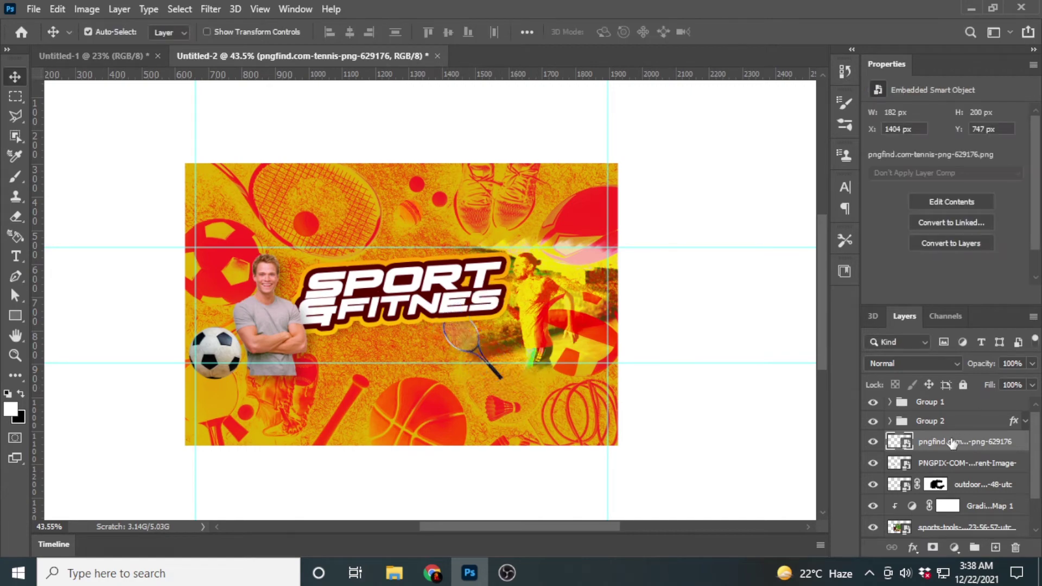
left_click_drag(949, 404, 950, 401)
scroll(483, 347, "up", 3)
Embed the tennis ball image and shrink it to about 53 px
left_click(34, 9)
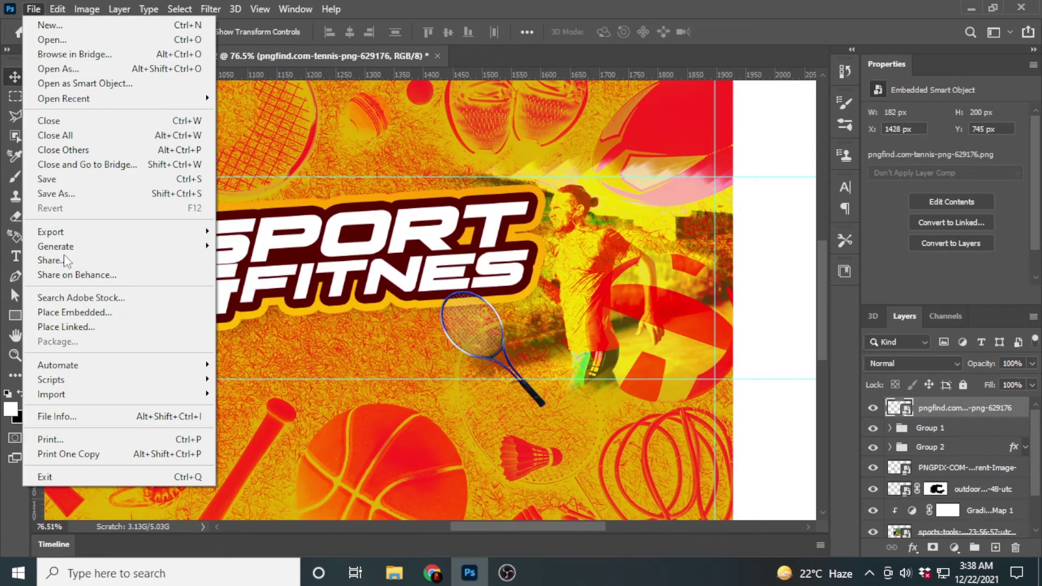
left_click(71, 312)
double_click(860, 257)
scroll(706, 293, "down", 3)
mouse_move(708, 92)
left_mouse_down()
mouse_move(536, 288)
mouse_move(440, 353)
left_mouse_up()
scroll(536, 288, "up", 3)
left_click(733, 32)
scroll(445, 358, "up", 2)
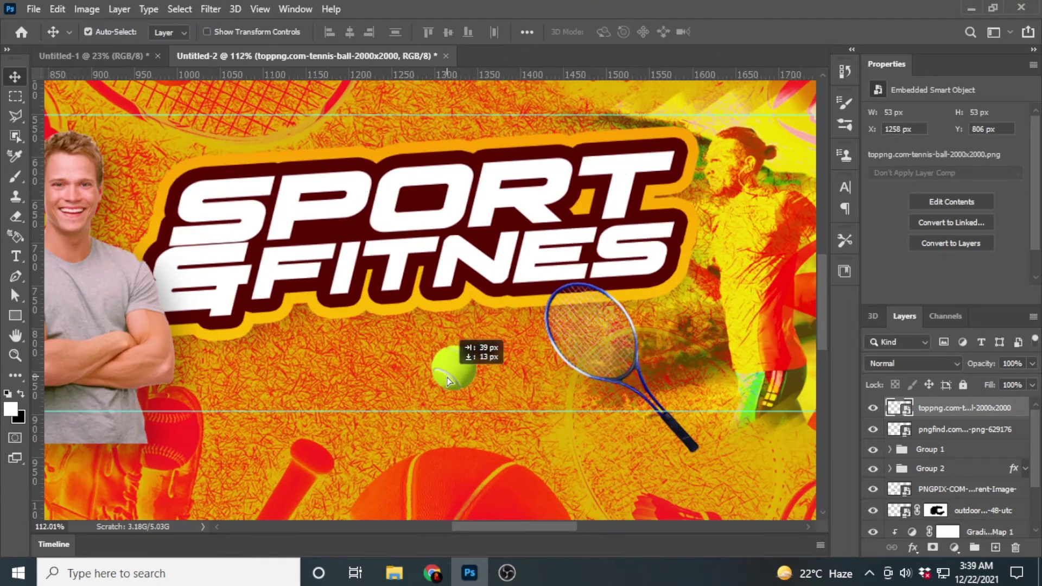
scroll(500, 337, "down", 3)
Nudge the racket and tennis ball into place below the title
left_click_drag(546, 353, 550, 356)
scroll(550, 357, "up", 3)
scroll(488, 347, "down", 3)
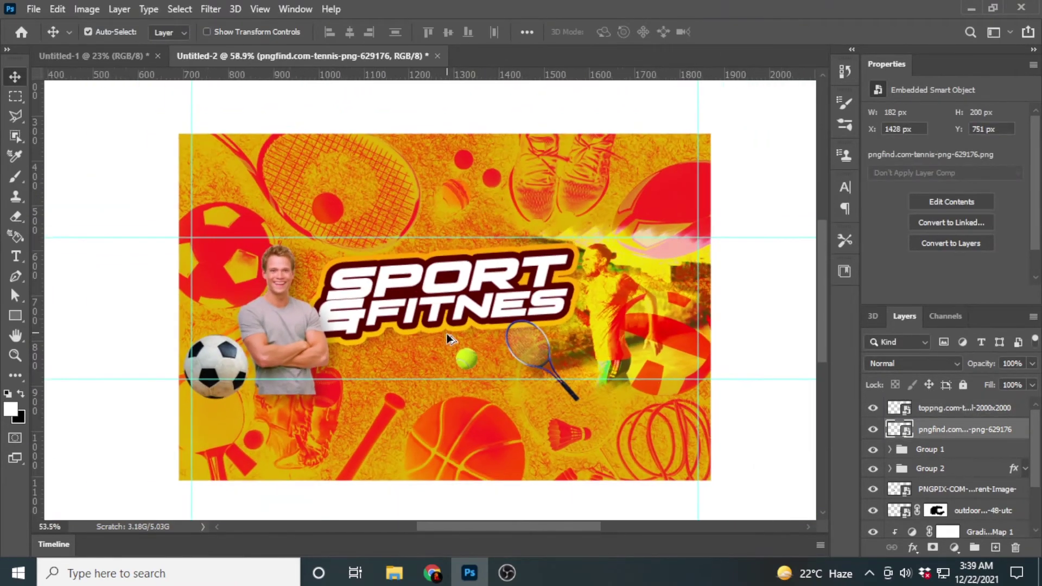
scroll(446, 333, "down", 1)
left_click_drag(458, 369, 462, 367)
Open File > Place Embedded again for the next image
left_click(34, 9)
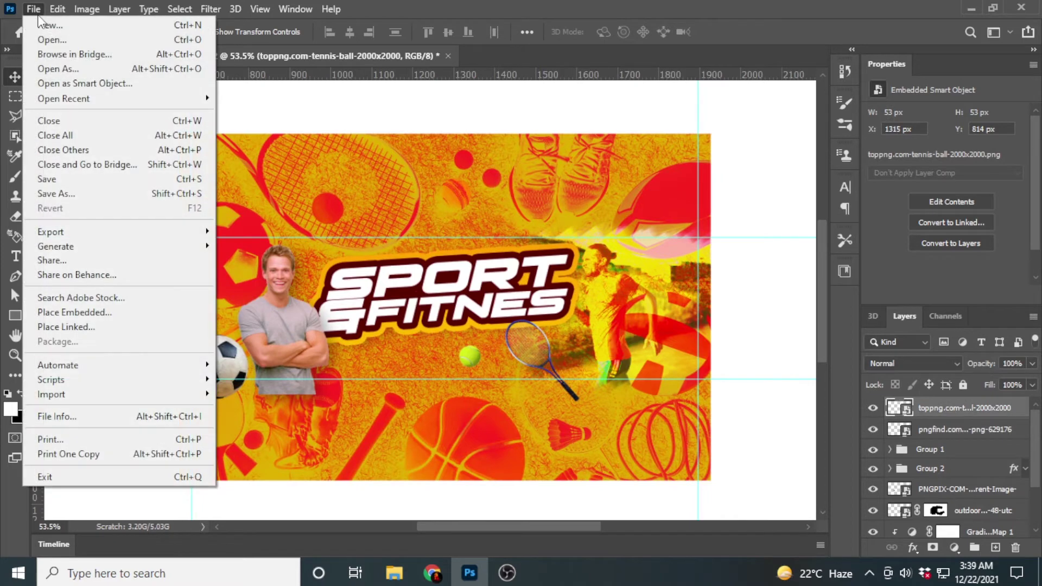
left_click(461, 7)
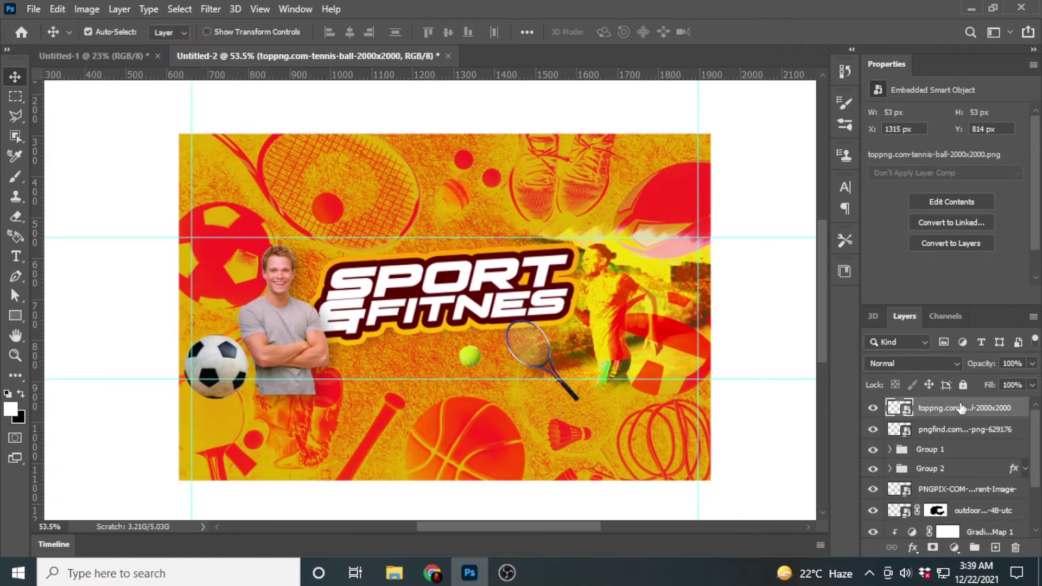
left_click(33, 9)
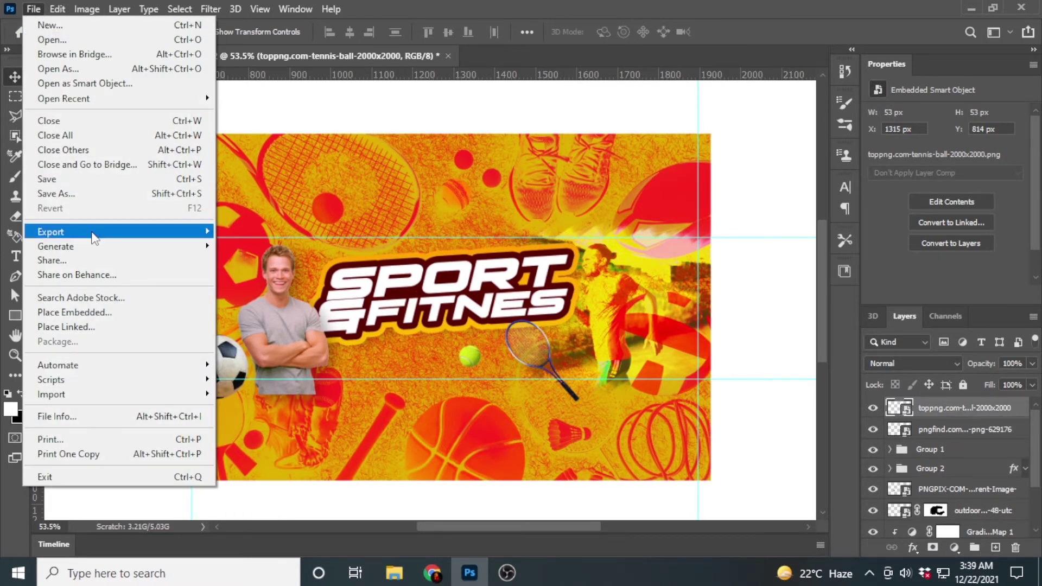
left_click(81, 312)
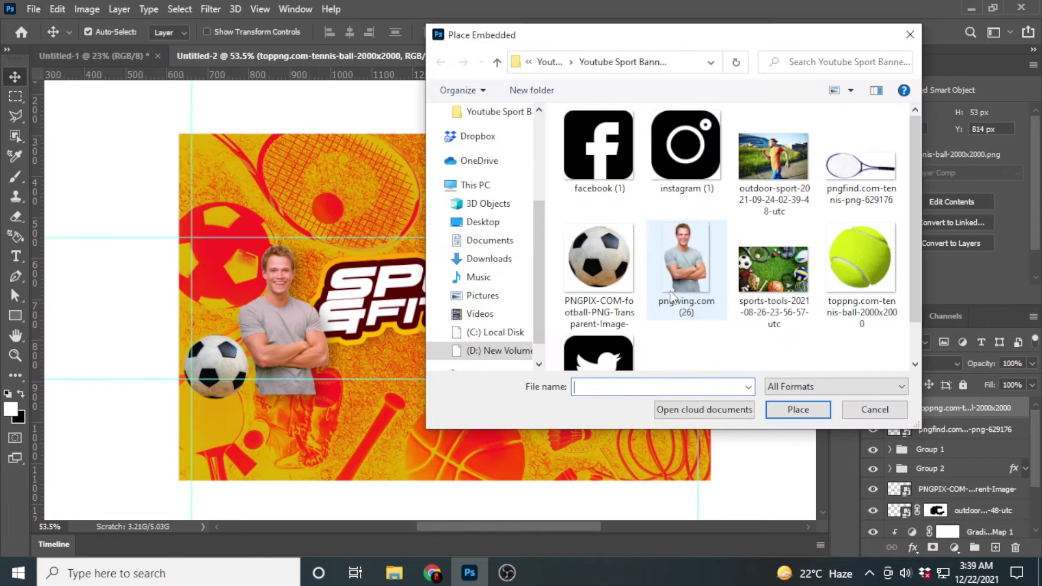
Embed the facebook, instagram and twitter icons beside the runner and group them as Group 3
left_click(814, 416)
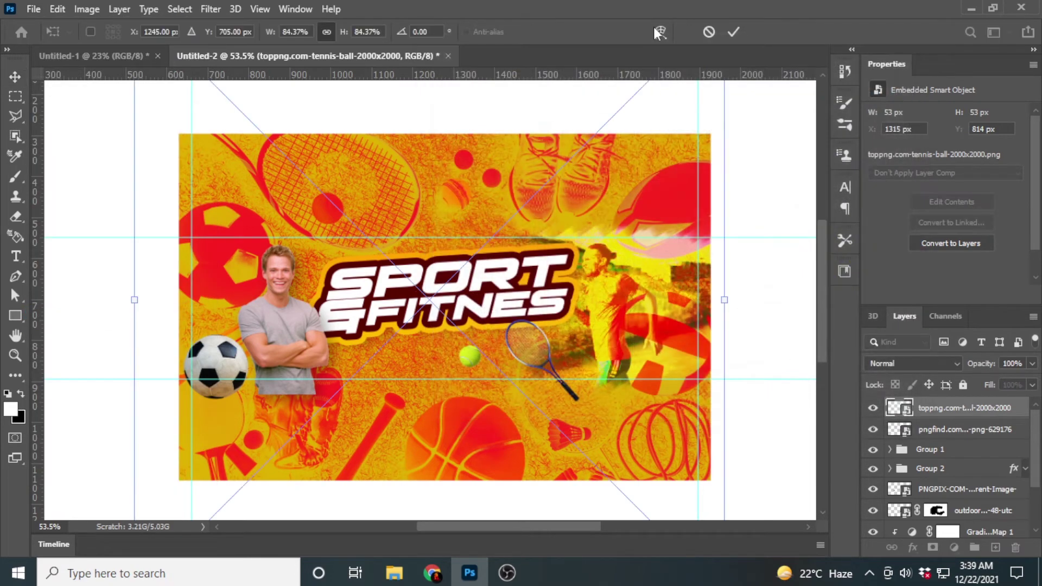
left_click(730, 31)
left_click(33, 9)
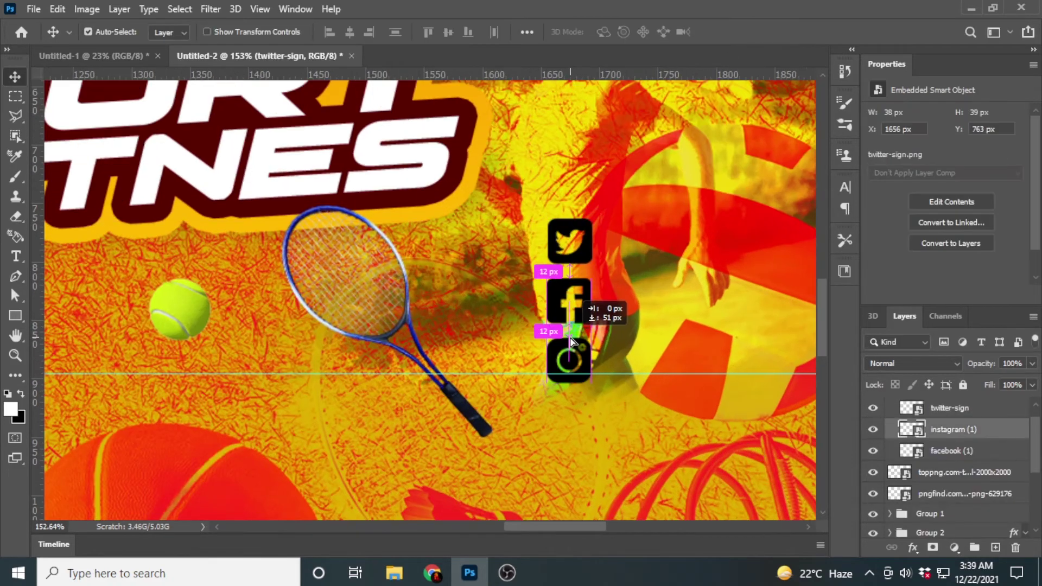
left_click(759, 32)
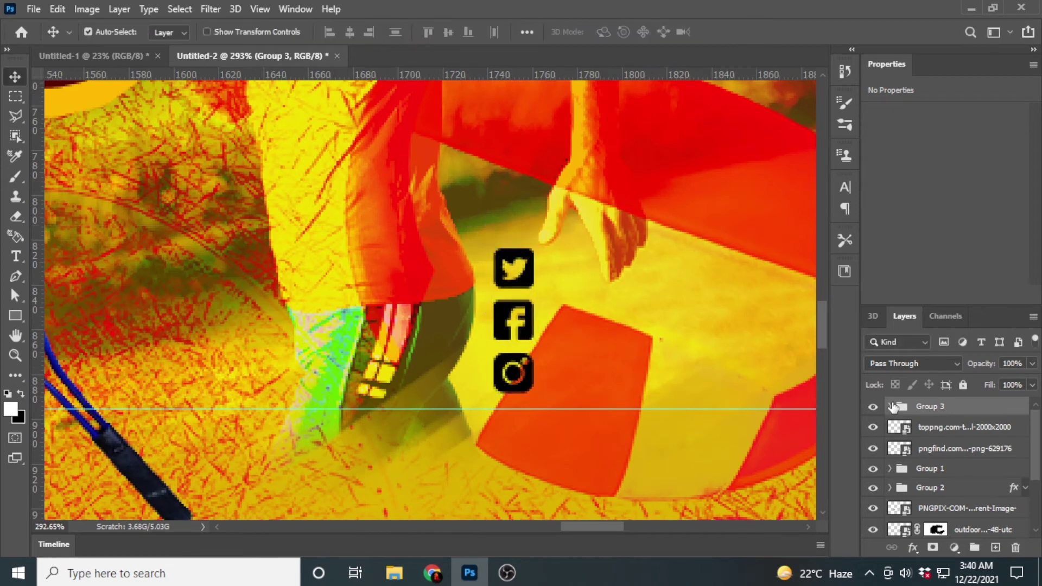
left_click(891, 406)
Add a Roboto 5 pt text label with the studio's Twitter handle beside the twitter icon
left_click(955, 428)
key("t")
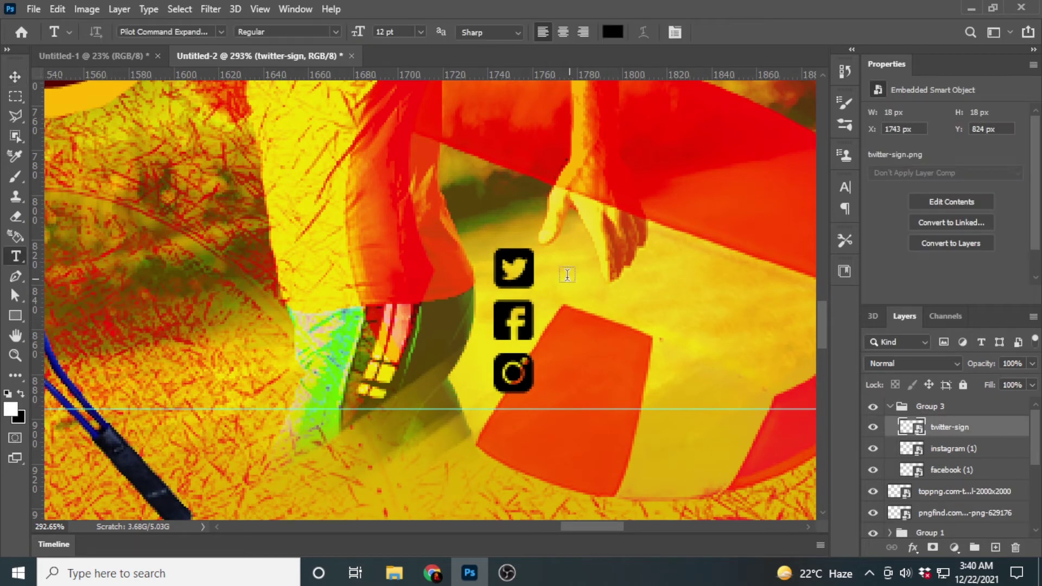
left_click(565, 278)
left_click_drag(889, 262, 866, 263)
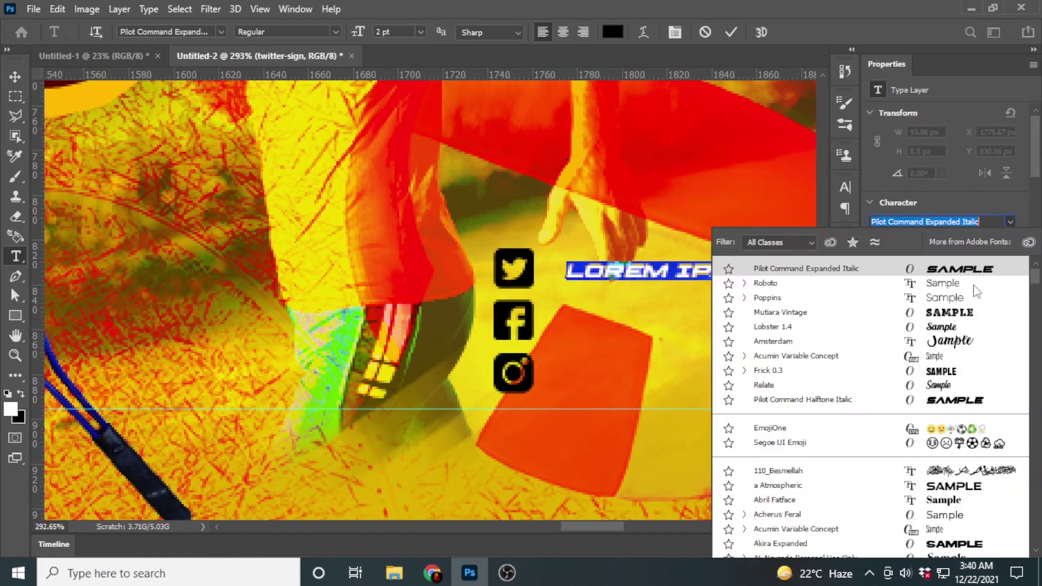
type("Gro")
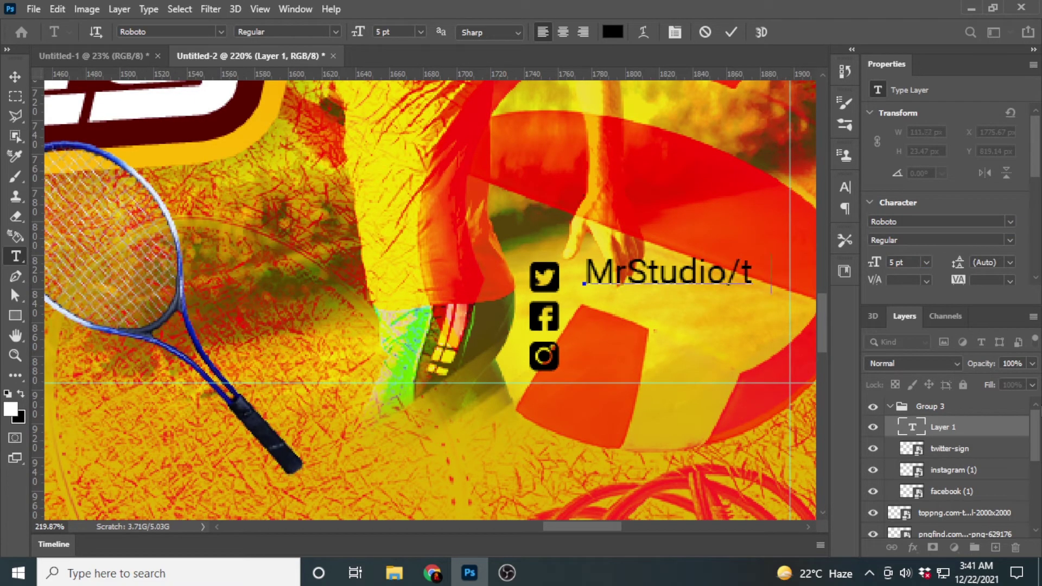
type("itter")
key("ctrl+Return")
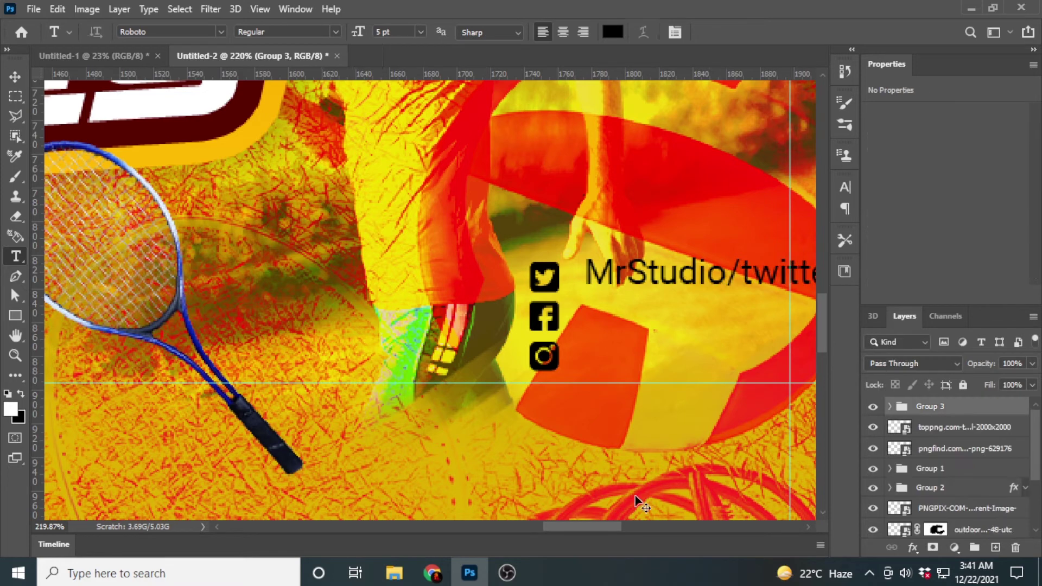
Shift the social icon group to the left
key("ctrl+t")
mouse_move(614, 316)
left_mouse_down()
mouse_move(544, 316)
mouse_move(600, 321)
mouse_move(597, 360)
left_mouse_up()
key("Return")
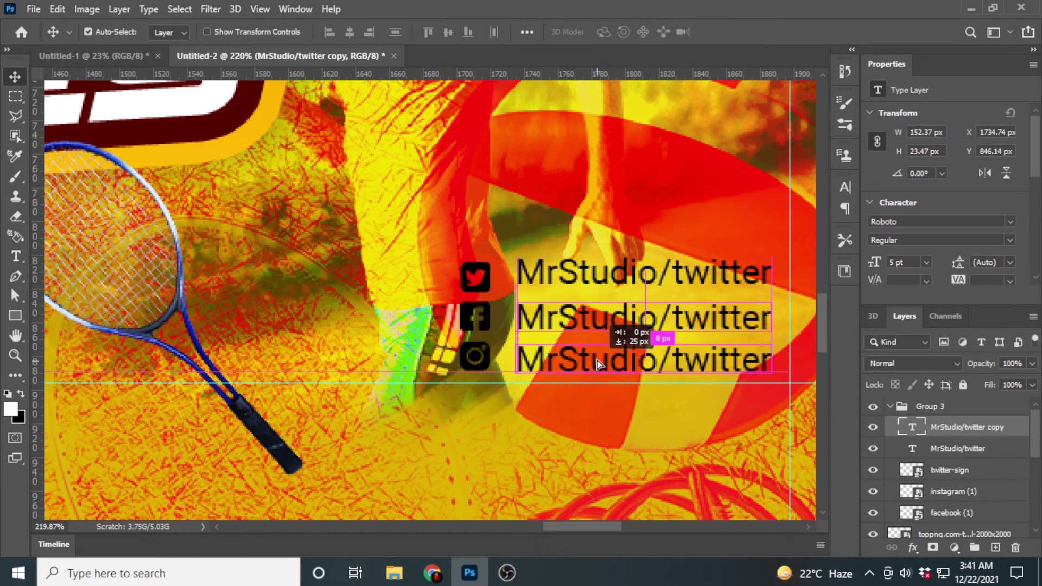
Duplicate the handle beside the other icons, edited to end in facebook and instagram
left_click_drag(673, 317, 820, 325)
type("facebook")
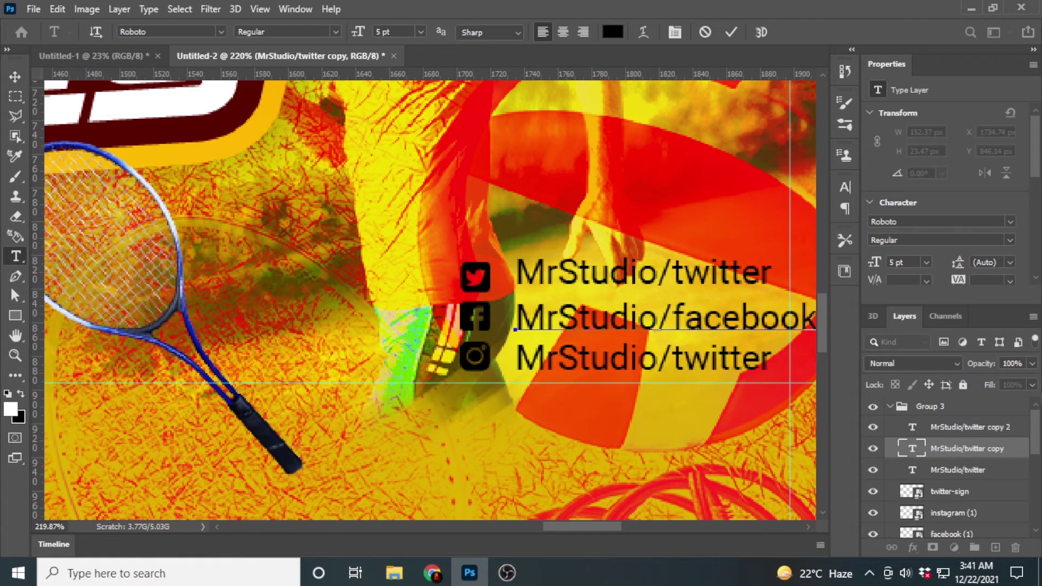
left_click_drag(617, 372, 897, 369)
type("instagra")
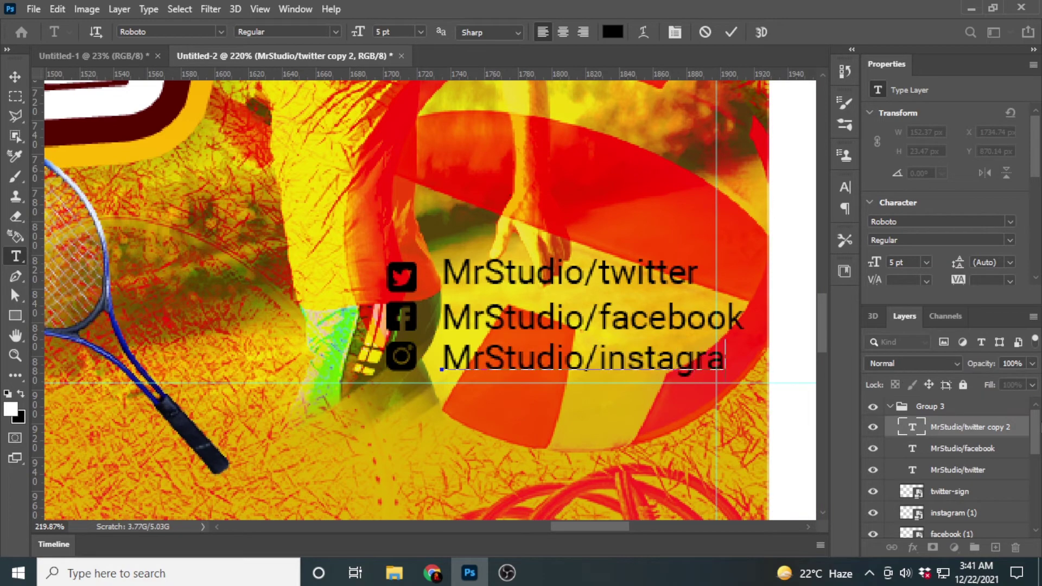
type("m")
key("ctrl+Return")
key("v")
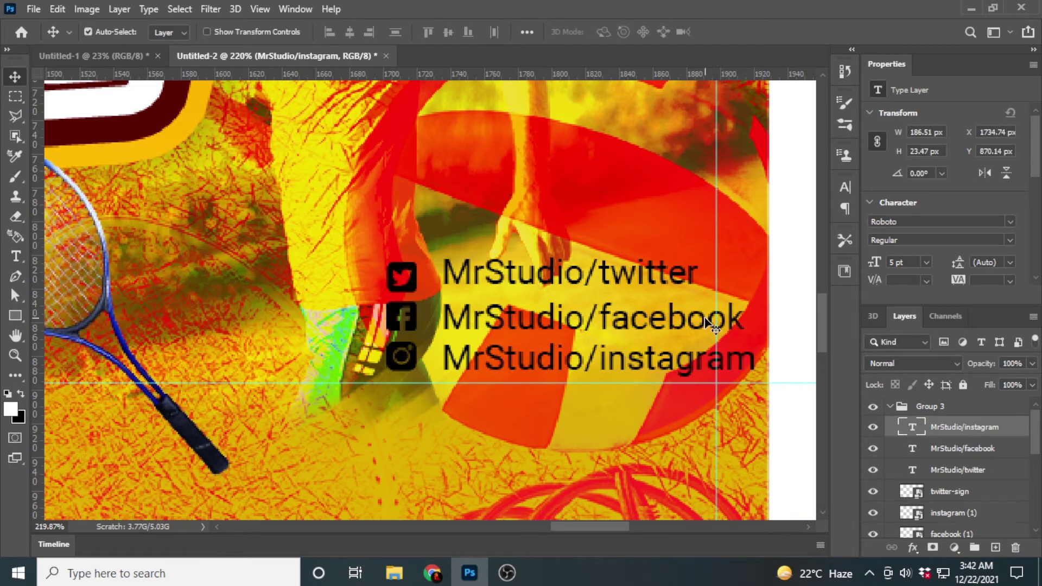
left_click(889, 407)
scroll(616, 409, "down", 3)
Scale the Group 3 social block down to about 78%
scroll(616, 410, "down", 2)
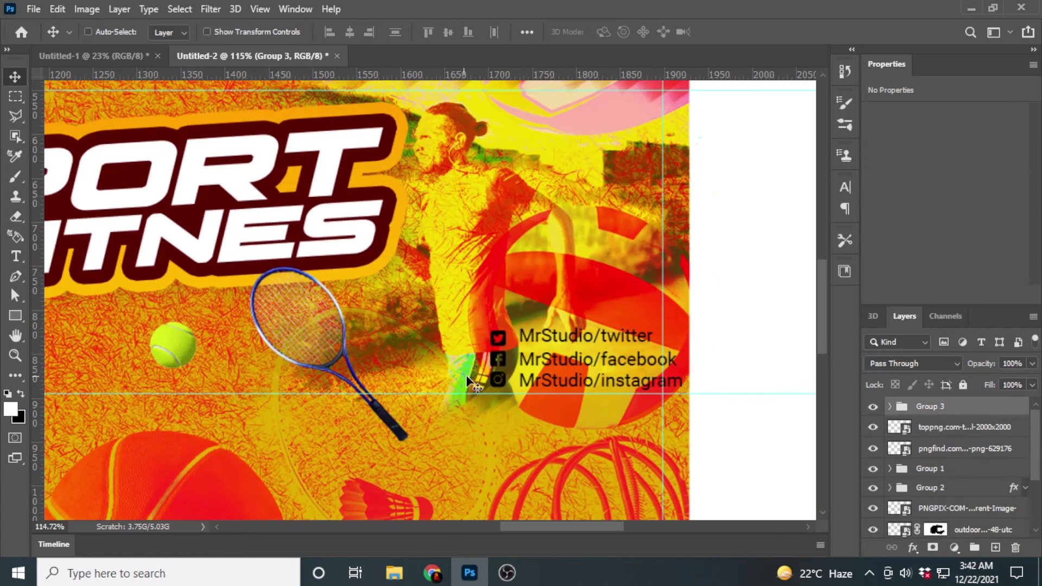
key("ctrl+t")
left_click_drag(680, 360, 606, 361)
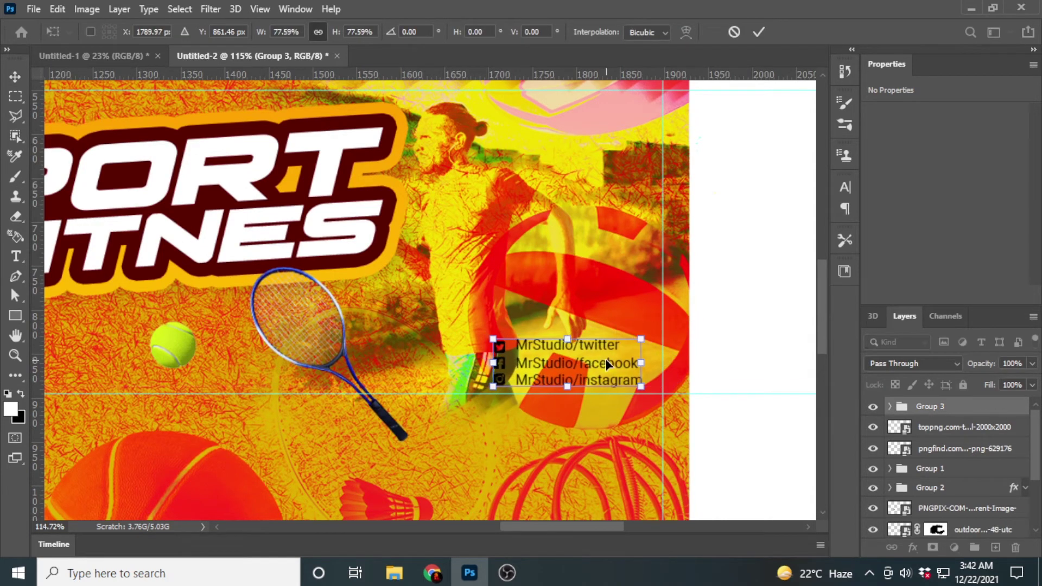
left_click(760, 32)
scroll(512, 431, "down", 3)
scroll(513, 431, "down", 2)
scroll(512, 412, "up", 1)
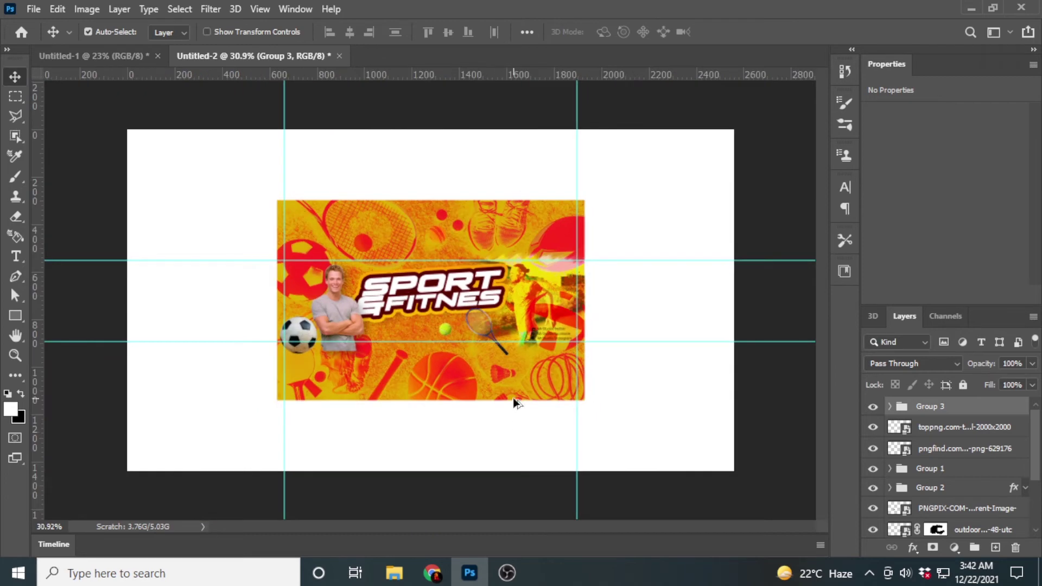
scroll(512, 382, "up", 1)
Move the whole social group left so it sits under the title, right of the man
key("ctrl")
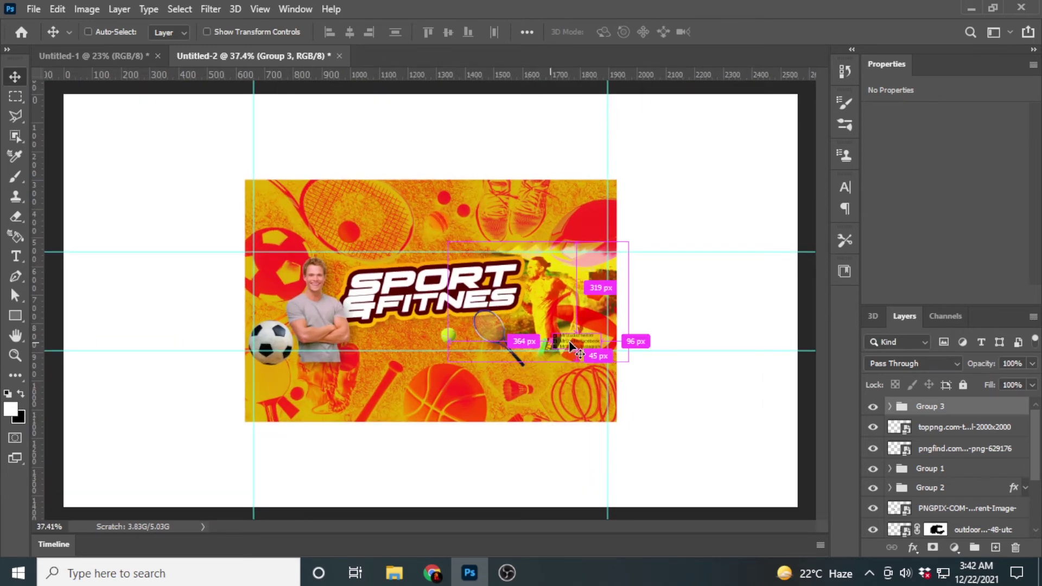
mouse_move(570, 342)
left_mouse_down()
mouse_move(399, 344)
mouse_move(428, 330)
left_mouse_up()
scroll(399, 344, "up", 3)
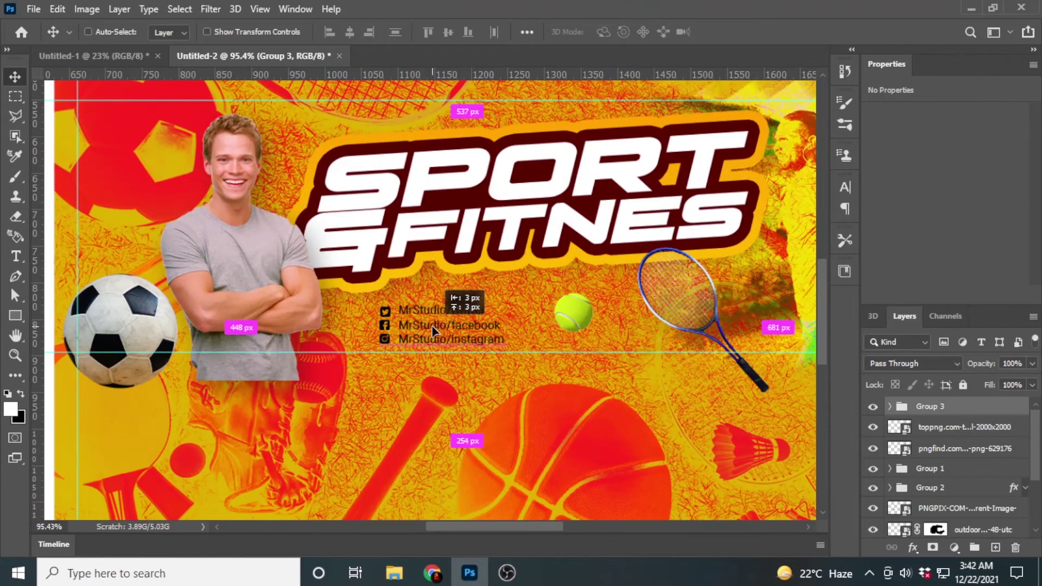
scroll(445, 335, "down", 5)
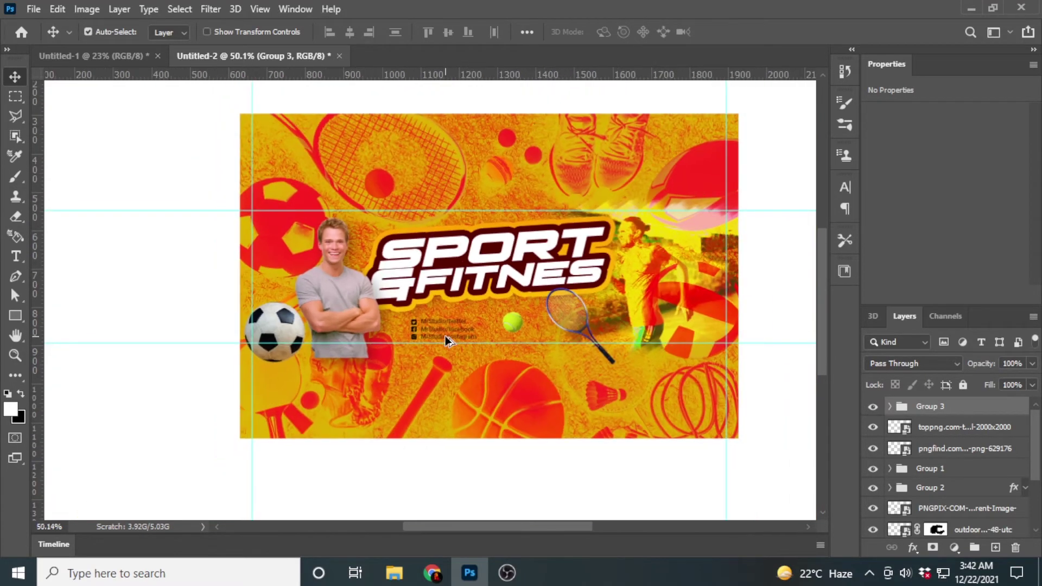
scroll(444, 336, "up", 4)
scroll(445, 335, "up", 1)
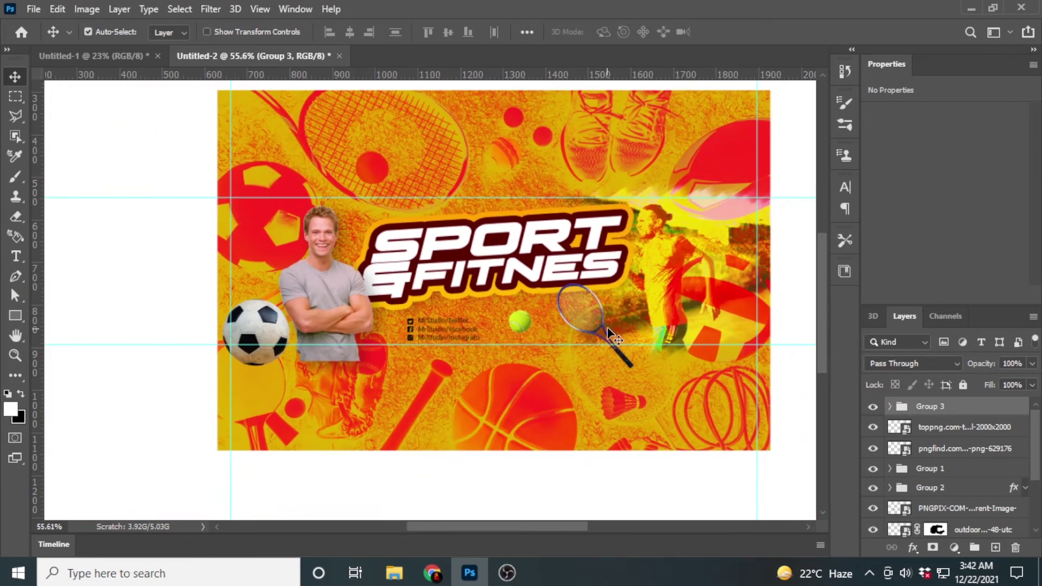
Move the tennis racket toward the runner and the tennis ball next to it
left_click_drag(602, 325, 641, 326)
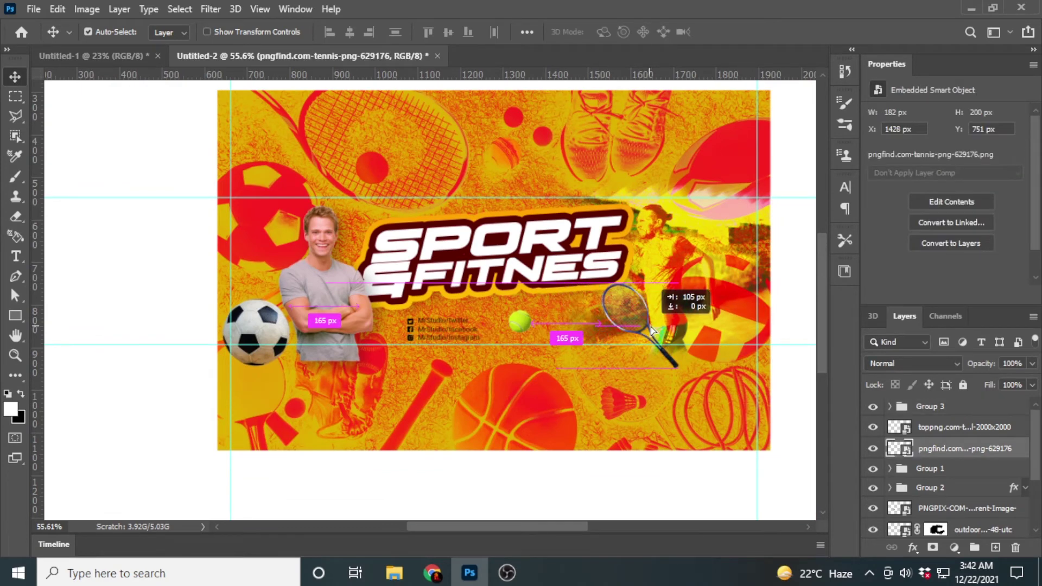
left_click_drag(529, 324, 564, 332)
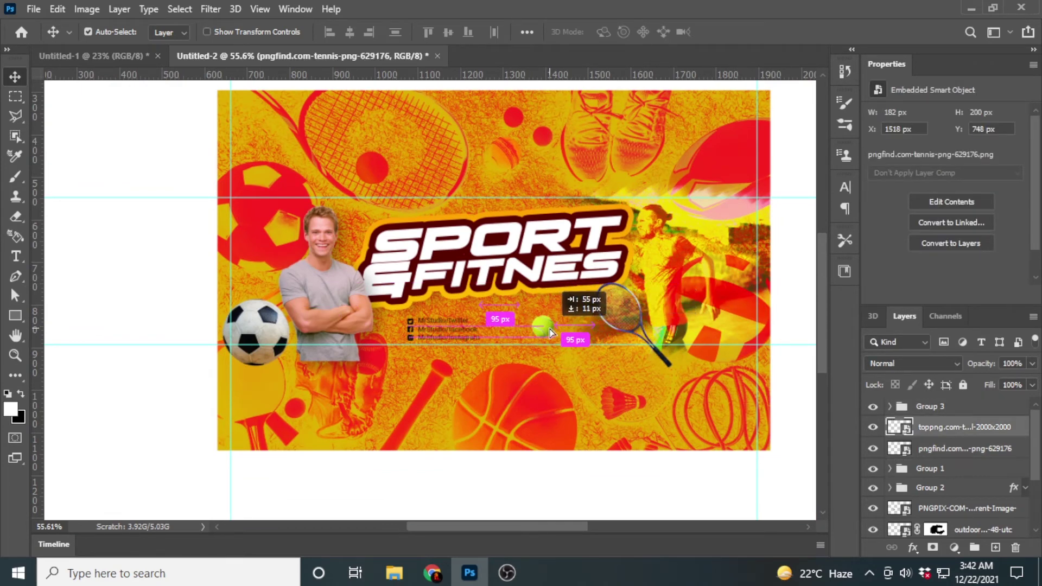
scroll(564, 332, "up", 3)
scroll(483, 389, "down", 2)
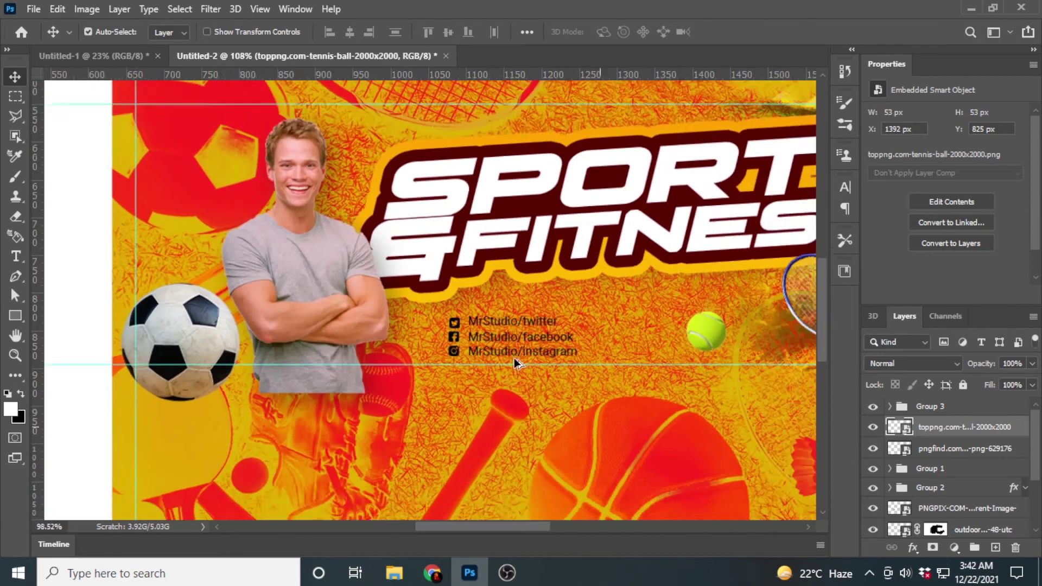
scroll(513, 357, "down", 1)
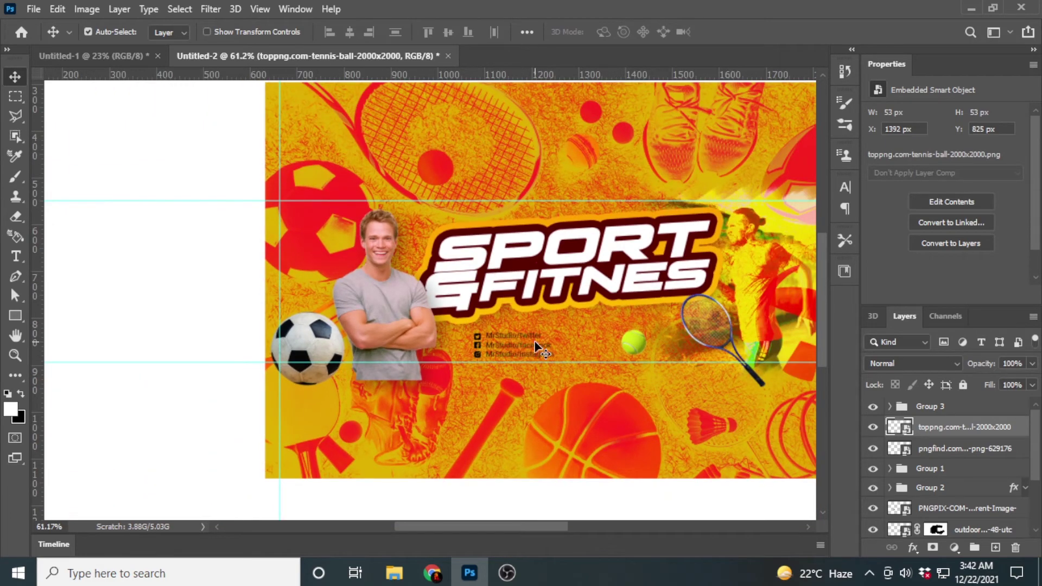
scroll(535, 341, "down", 3)
scroll(565, 315, "up", 3)
scroll(590, 316, "up", 1)
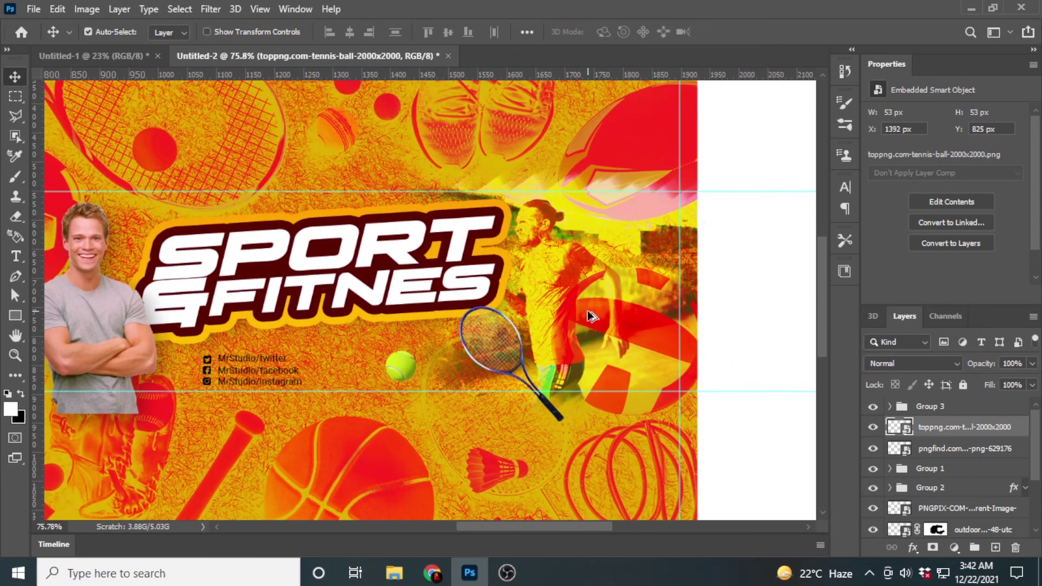
Set the outdoor sport photo layer's opacity to 79%
left_click(591, 312)
left_click_drag(995, 368, 1002, 367)
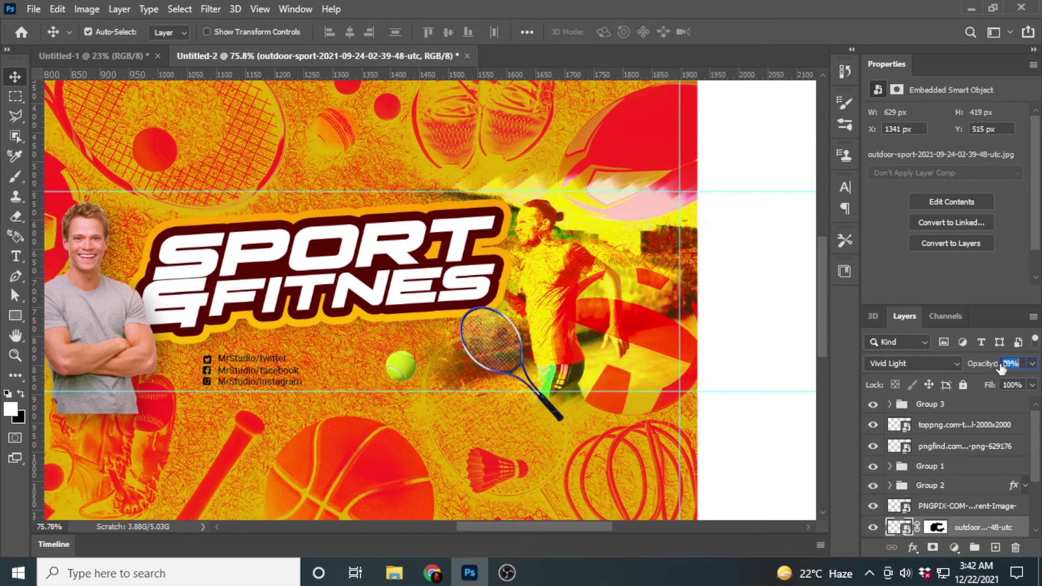
scroll(555, 314, "down", 2)
scroll(543, 373, "down", 2)
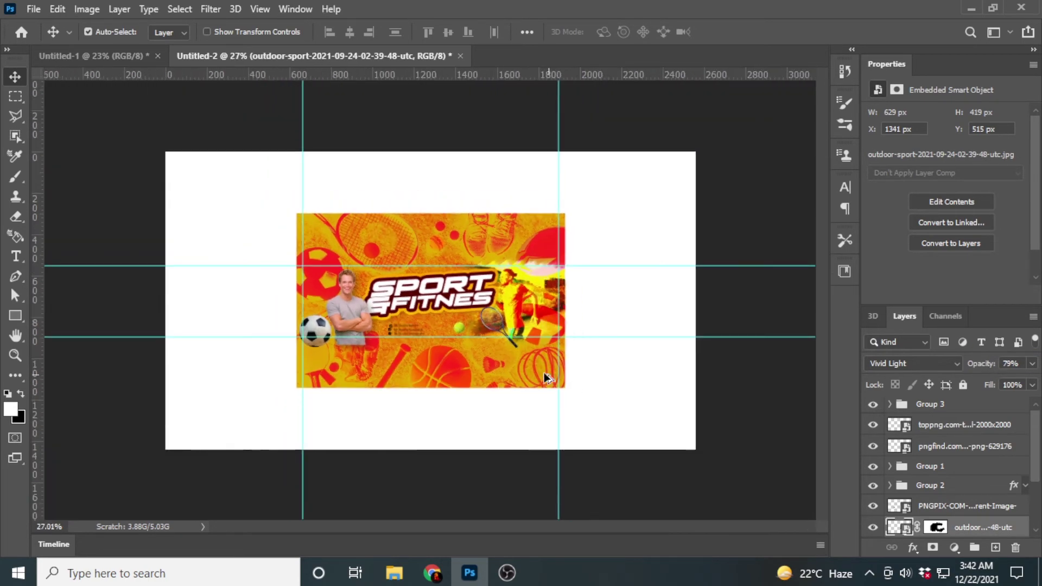
scroll(529, 343, "up", 2)
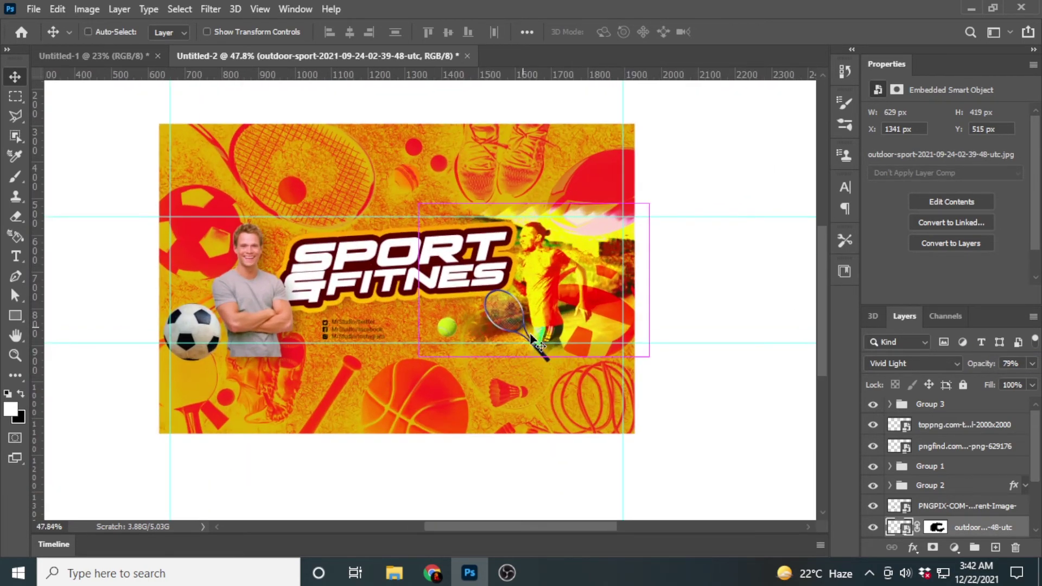
key("ctrl+t")
left_click(733, 32)
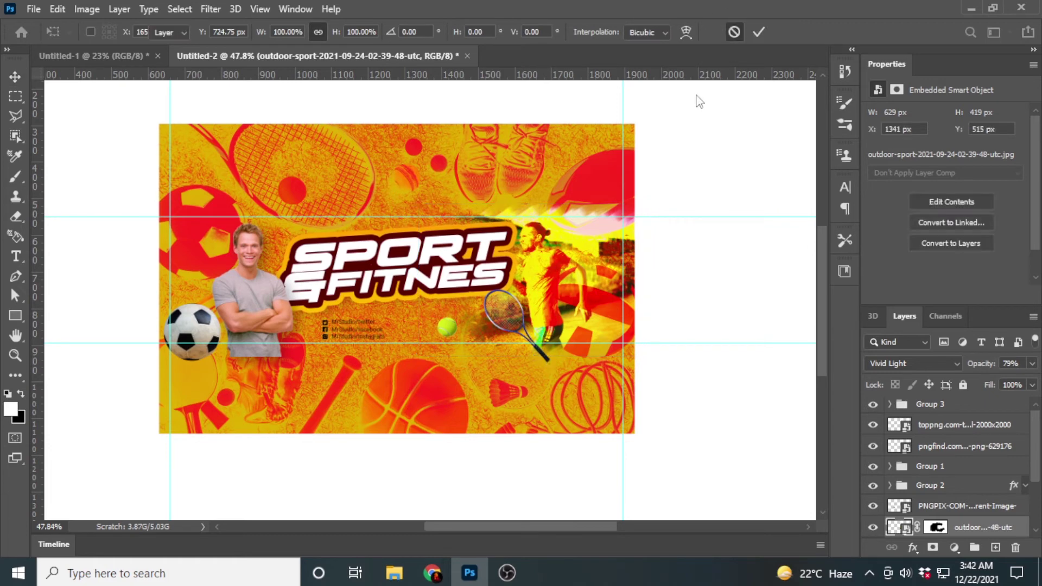
Resize the tennis racket smaller beside the tennis ball
left_click(524, 325)
key("ctrl+t")
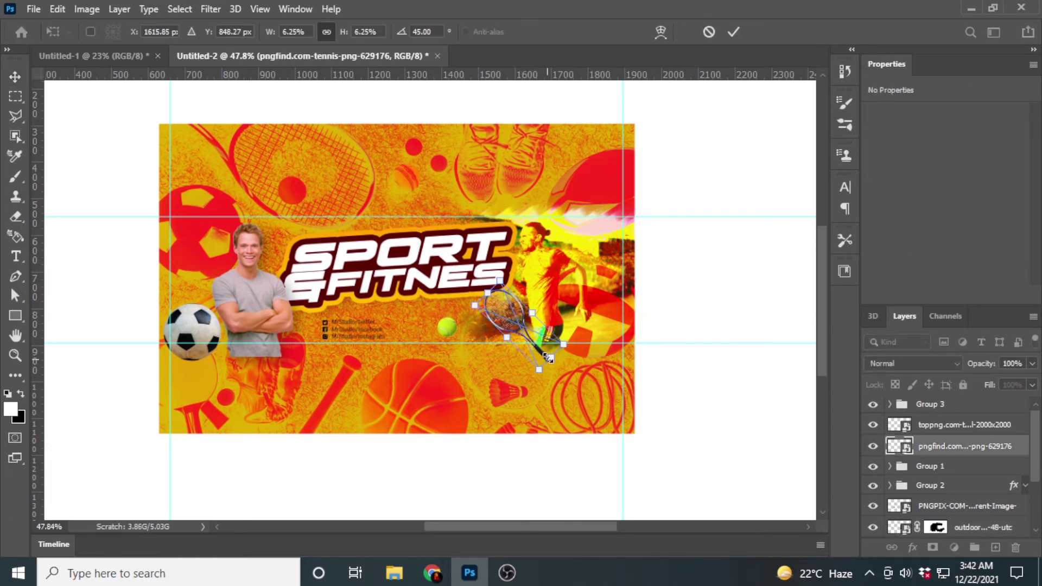
mouse_move(547, 362)
left_mouse_down()
mouse_move(569, 373)
mouse_move(547, 315)
mouse_move(535, 326)
left_mouse_up()
left_click(734, 31)
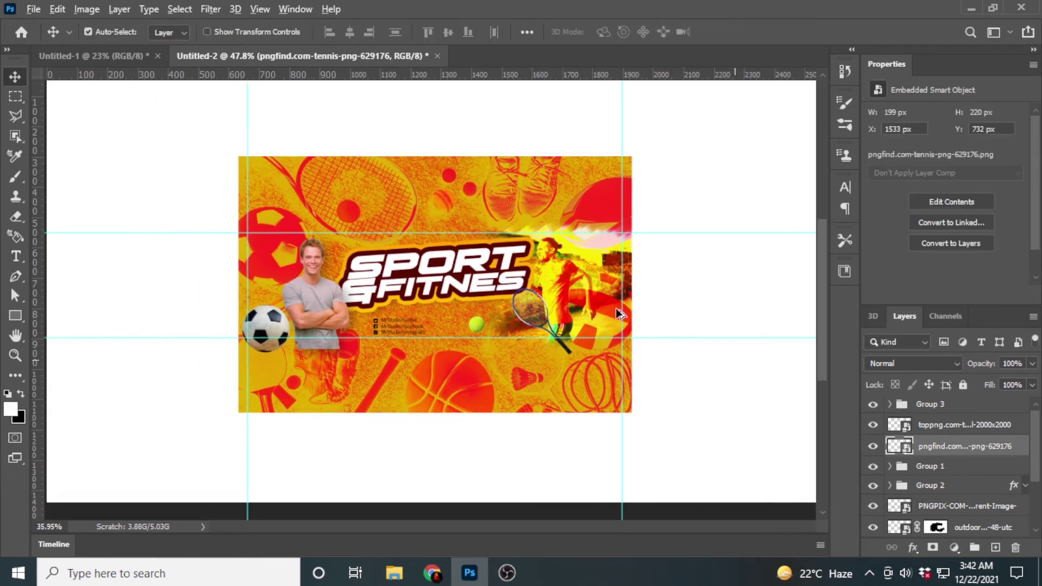
scroll(611, 315, "down", 2)
scroll(542, 317, "up", 3)
scroll(513, 317, "up", 2)
scroll(513, 318, "down", 2)
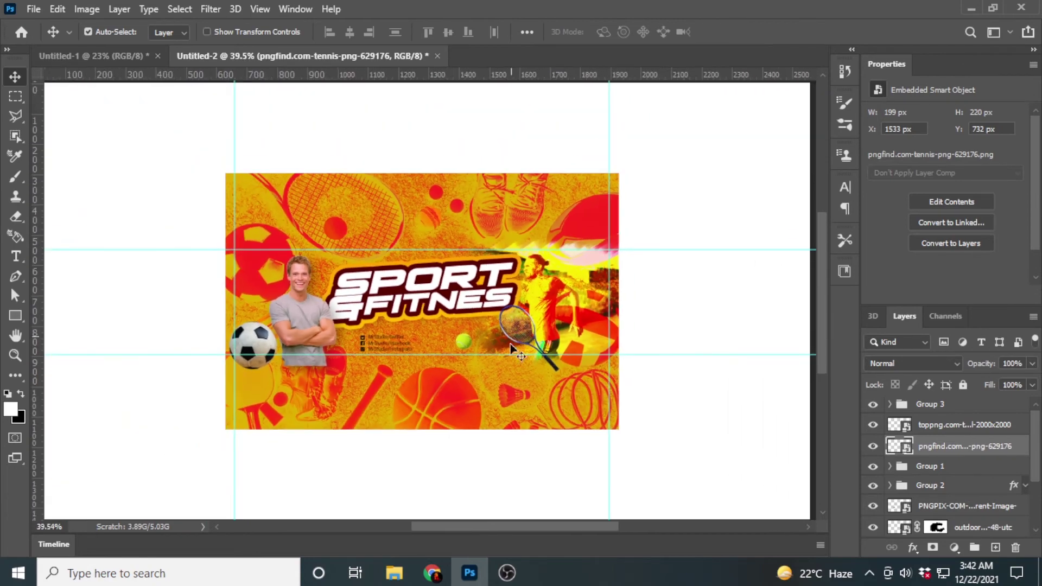
Select the sports-tools background, then Gradient Map 1, then Group 3 at the top of the stack
left_click(491, 398)
scroll(946, 520, "down", 2)
left_click(947, 468)
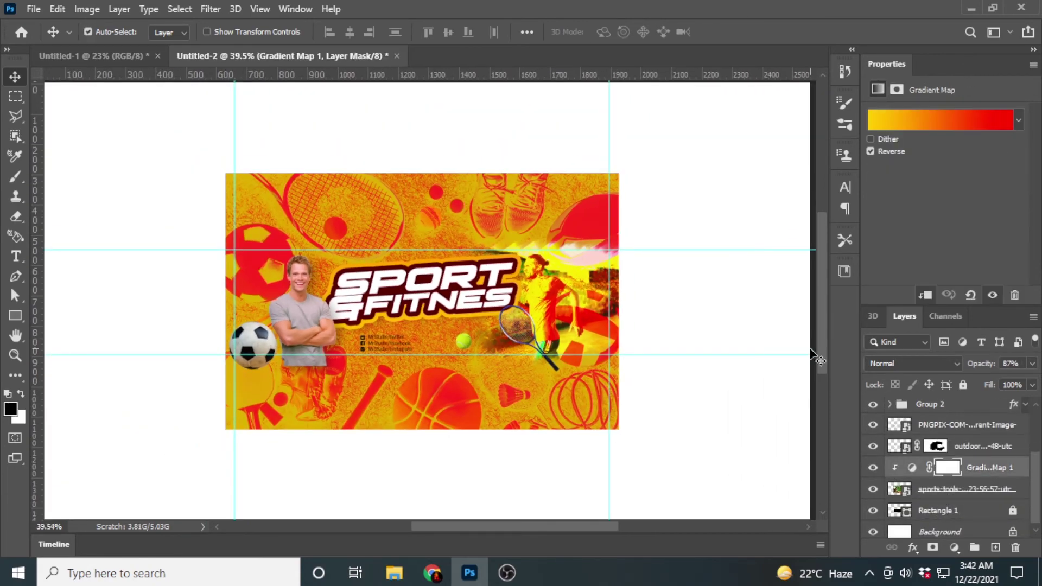
scroll(327, 267, "up", 2)
scroll(387, 283, "up", 2)
scroll(386, 283, "down", 3)
scroll(676, 337, "down", 1)
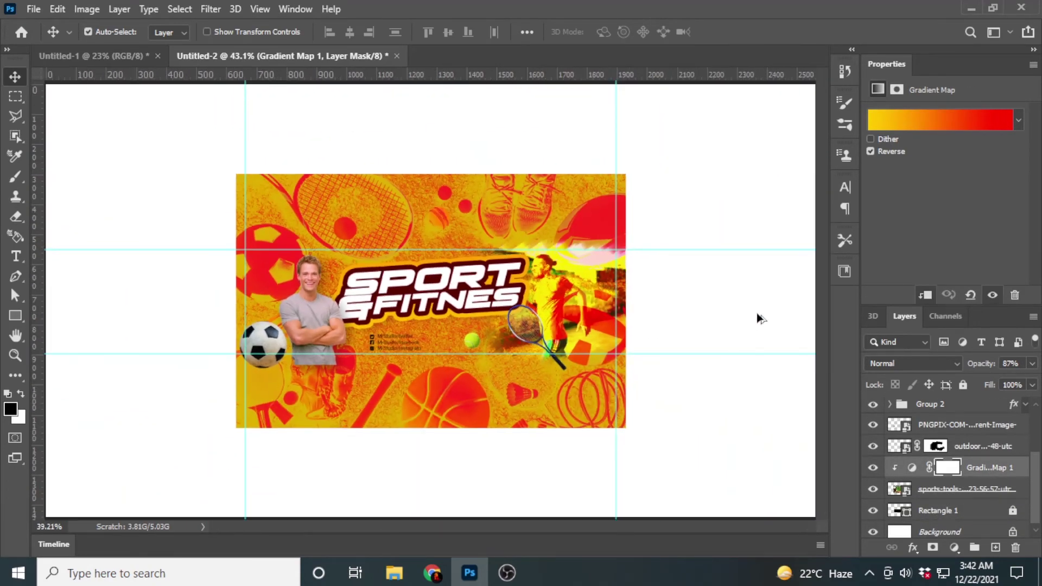
scroll(757, 314, "up", 1)
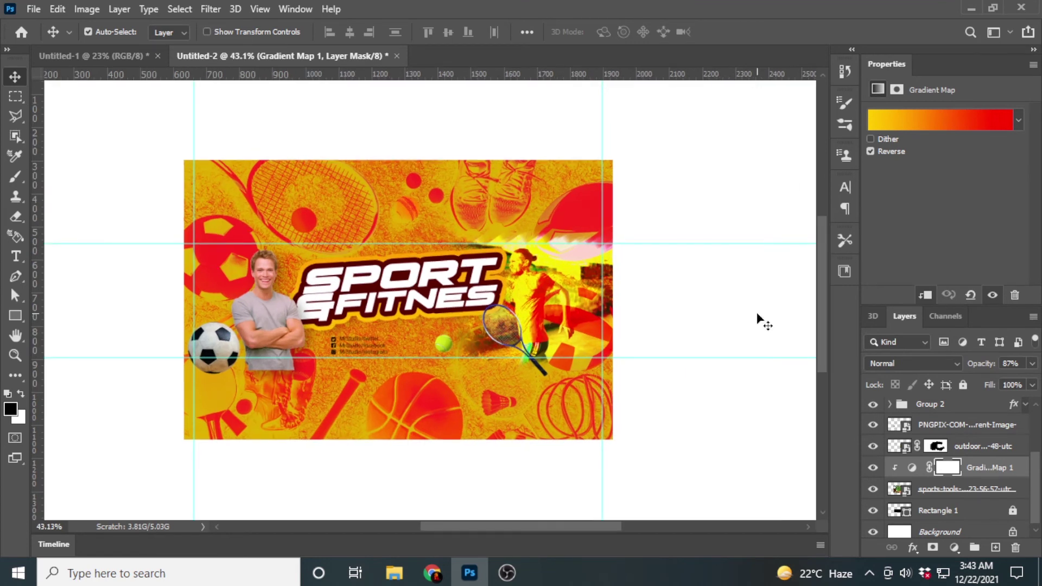
scroll(935, 408, "up", 2)
left_click(935, 408)
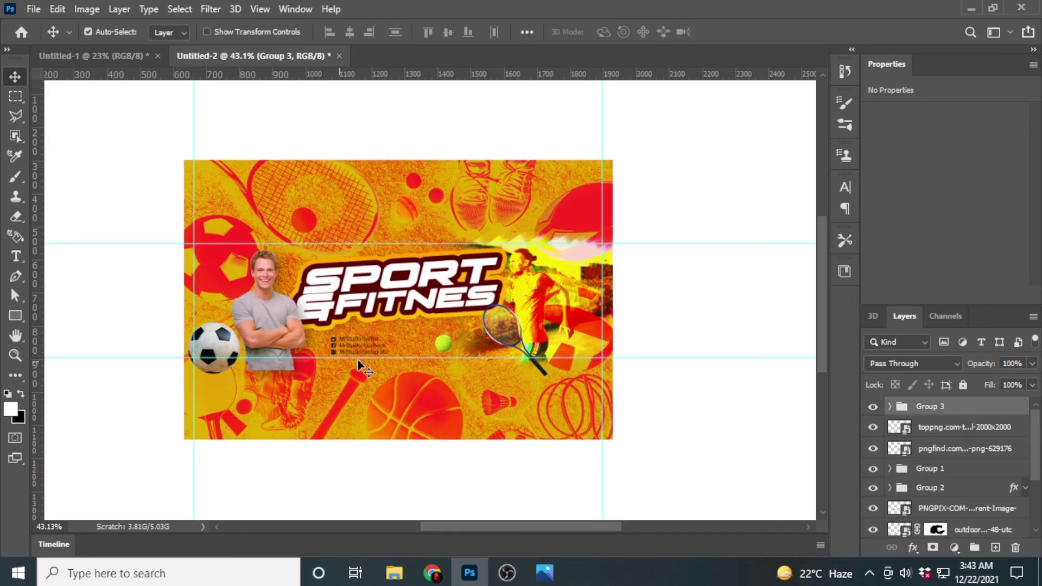
Stamp a slightly tilted fog brush stroke onto a new empty layer
left_click(994, 548)
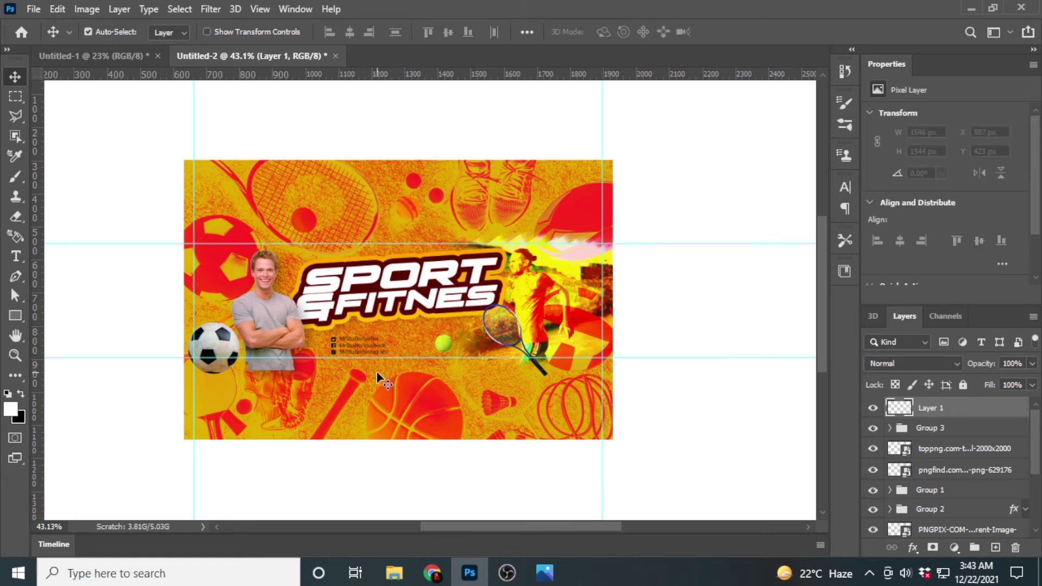
key("b")
right_click(429, 333)
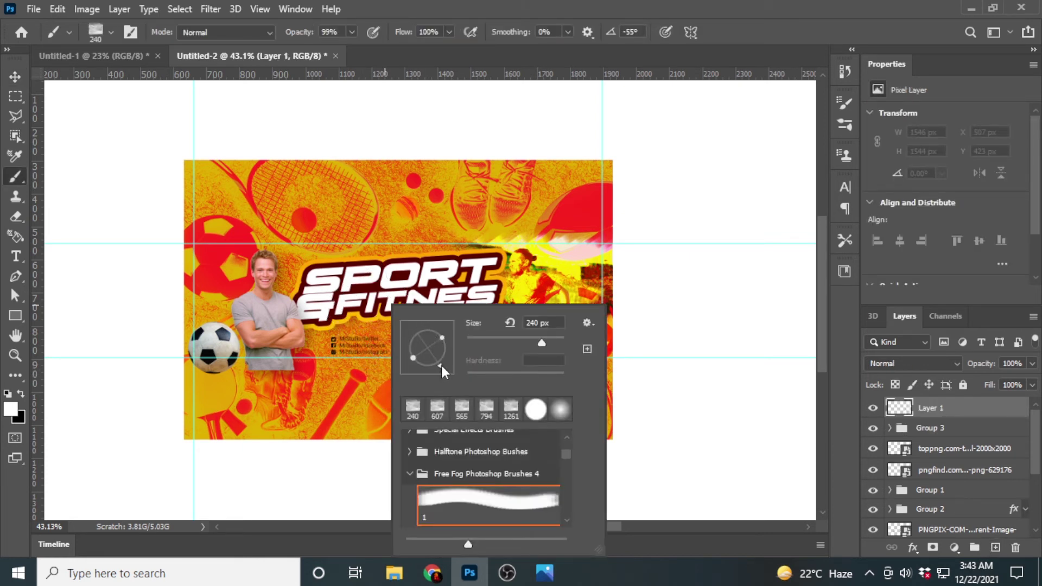
left_click_drag(450, 350, 548, 337)
scroll(548, 337, "down", 3)
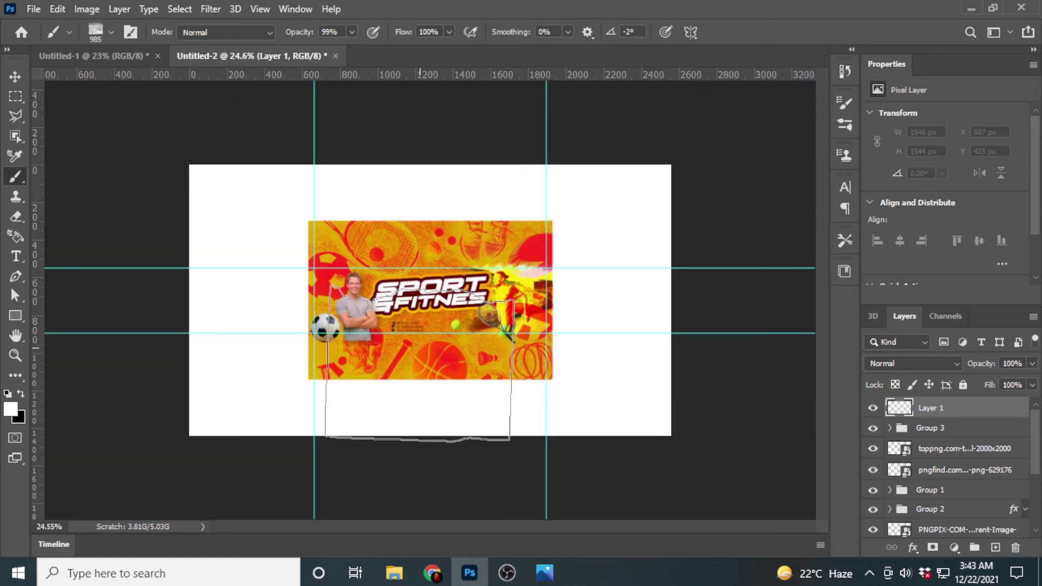
left_click(419, 353)
Enlarge the fog stroke and stretch it to the banner's left edge
key("ctrl+t")
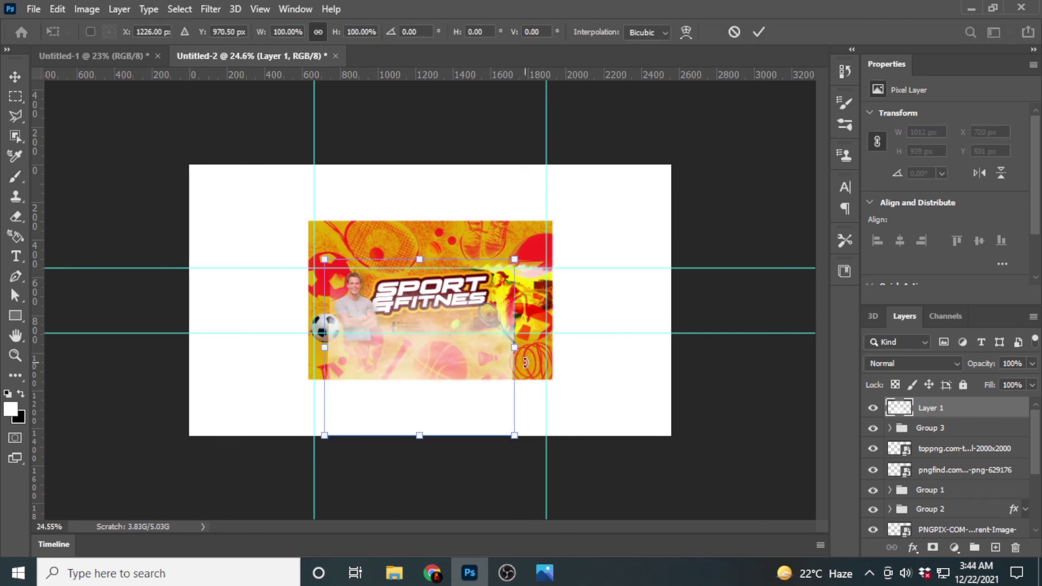
left_click_drag(515, 347, 546, 348)
left_click_drag(324, 347, 309, 347)
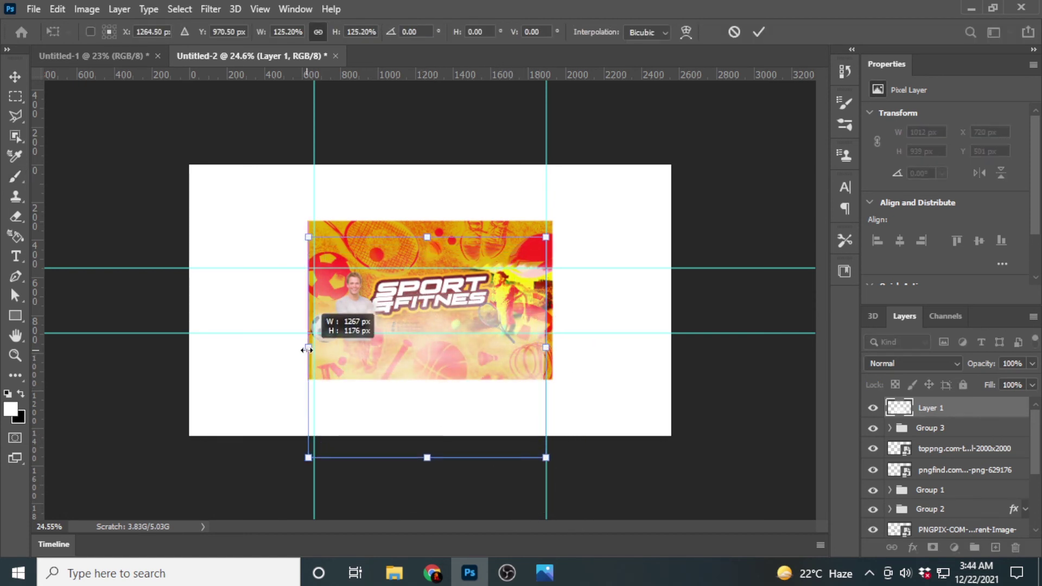
key("Return")
left_click(13, 82)
scroll(419, 304, "up", 2)
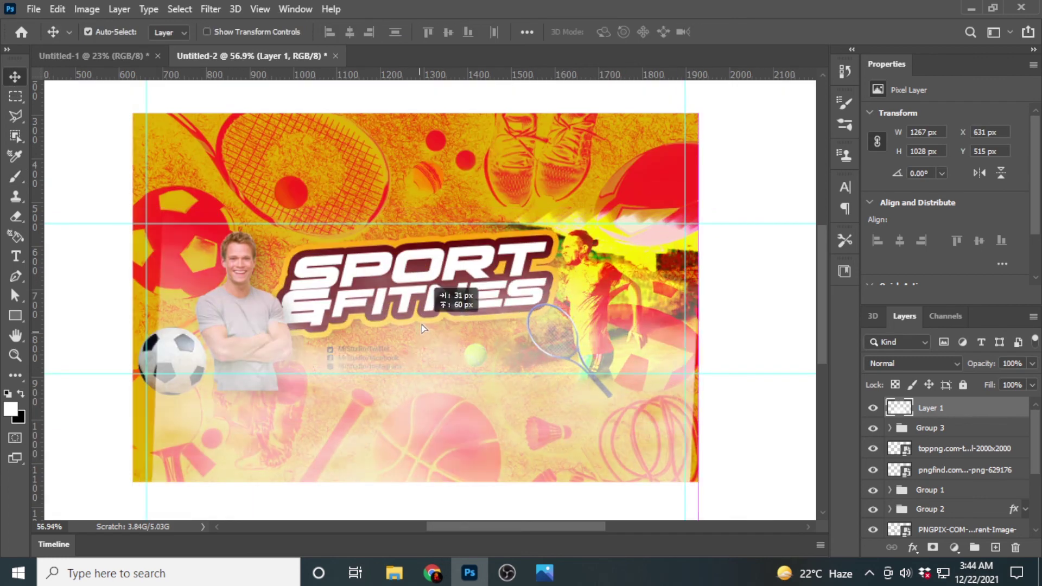
scroll(419, 356, "down", 1)
Rotate the fog slightly and set its layer fill to 92%
key("ctrl+t")
left_click_drag(195, 405, 203, 415)
key("Return")
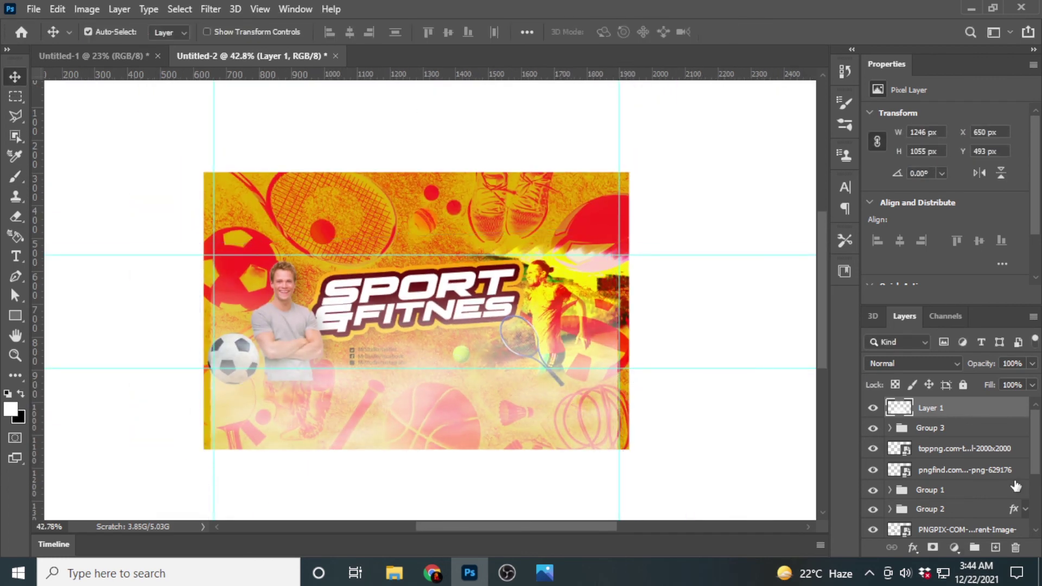
left_click_drag(967, 386, 986, 385)
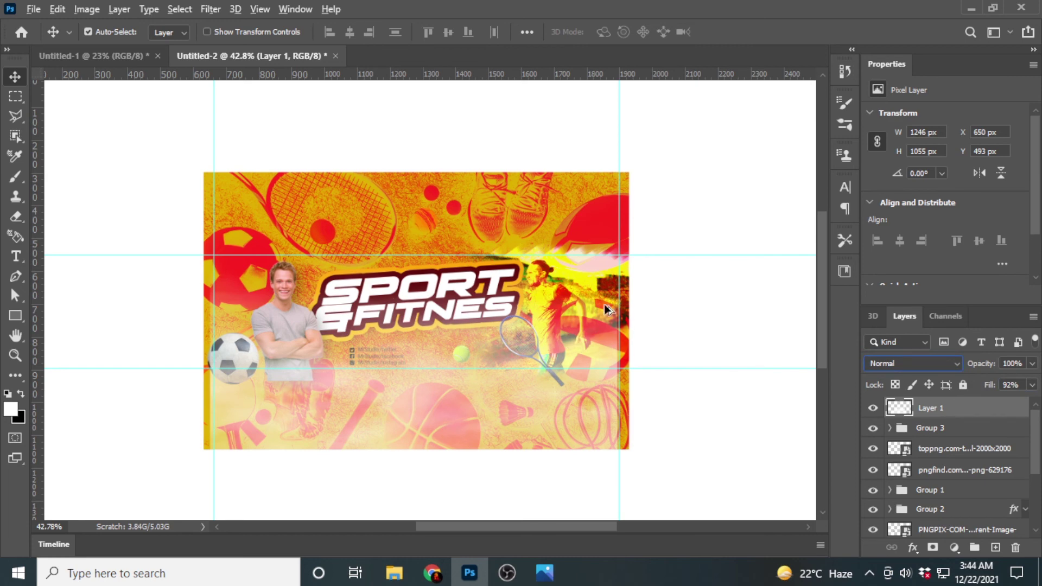
Drag the fog layer down the Layers stack beneath the social handles and racket
scroll(674, 400, "down", 1)
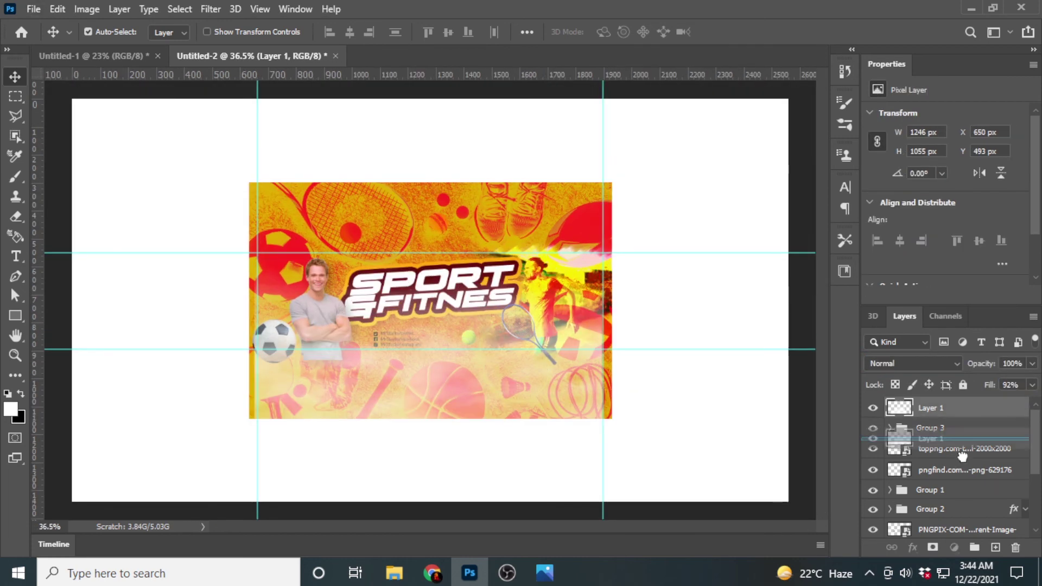
scroll(949, 461, "down", 1)
left_click_drag(949, 585, 946, 479)
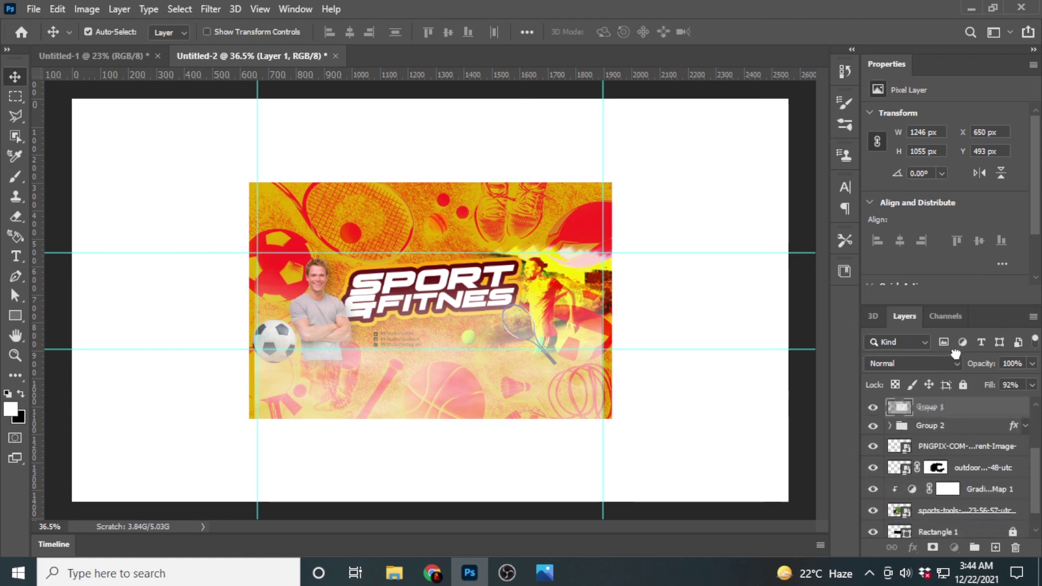
left_click_drag(947, 480, 944, 428)
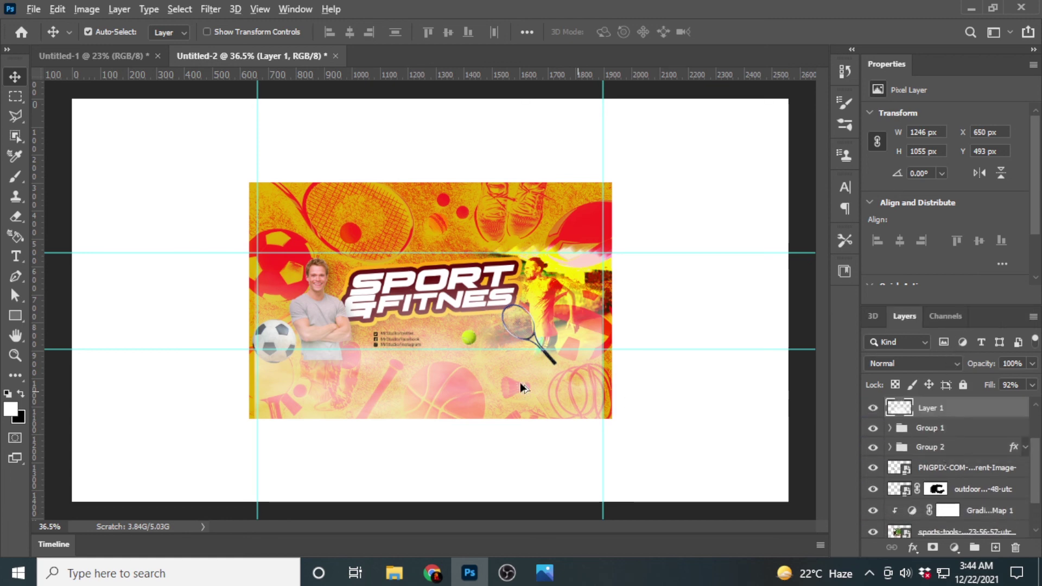
scroll(385, 349, "up", 3)
scroll(385, 350, "down", 3)
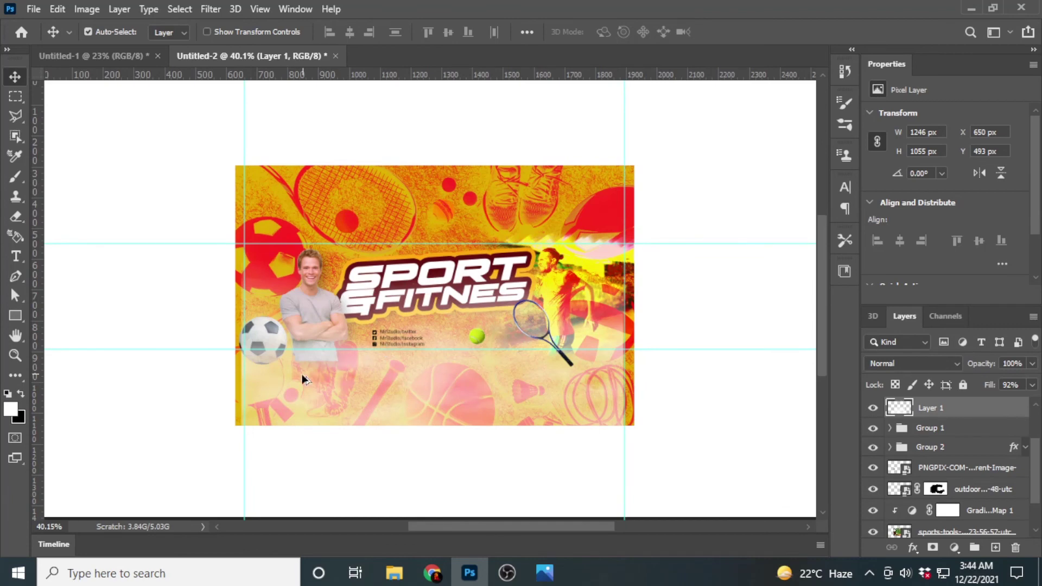
scroll(233, 356, "up", 1)
scroll(233, 356, "up", 1)
scroll(233, 355, "down", 2)
scroll(559, 334, "up", 2)
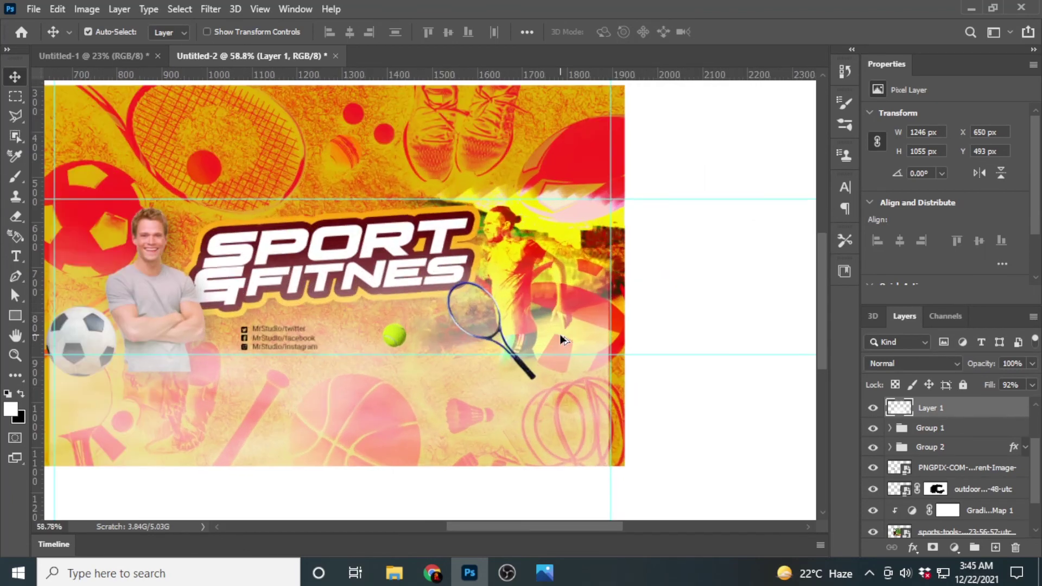
Widen the fog toward the banner's right edge, to about 1265 px
key("ctrl+t")
left_click_drag(609, 410, 617, 411)
left_click(754, 30)
scroll(617, 263, "down", 3)
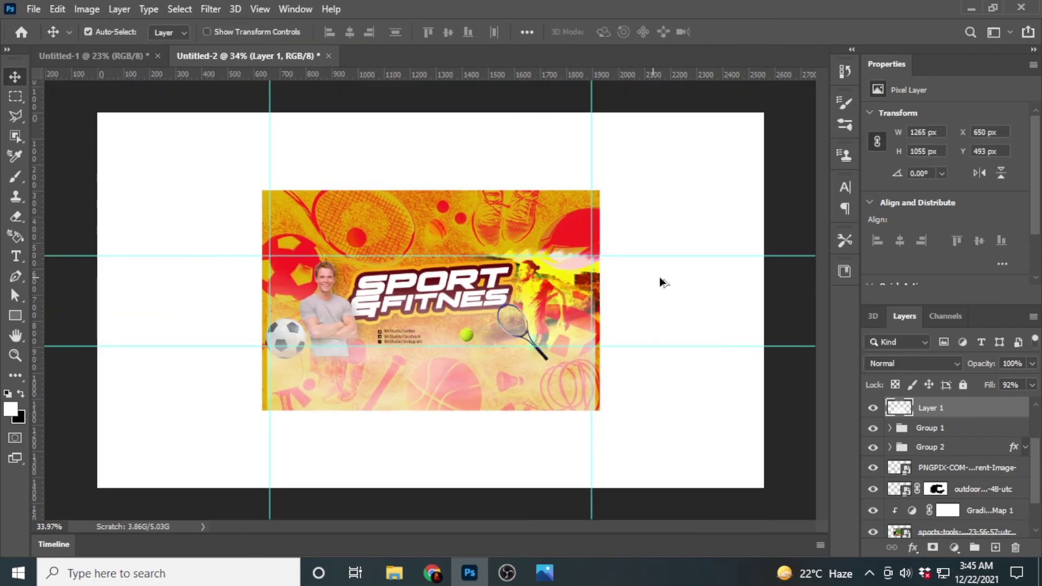